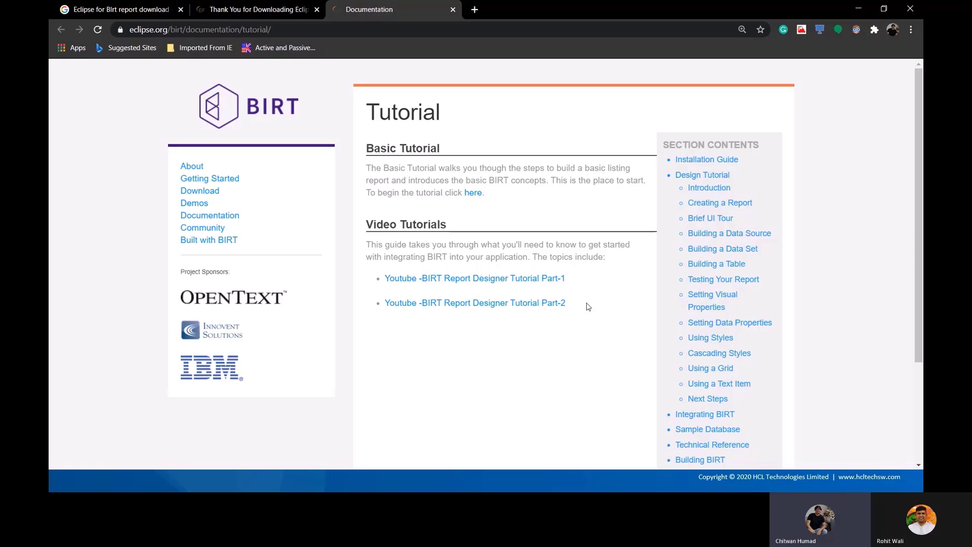
Go to the BIRT Download page and scroll to the 4.8.0 Designer and Runtime builds
click(192, 195)
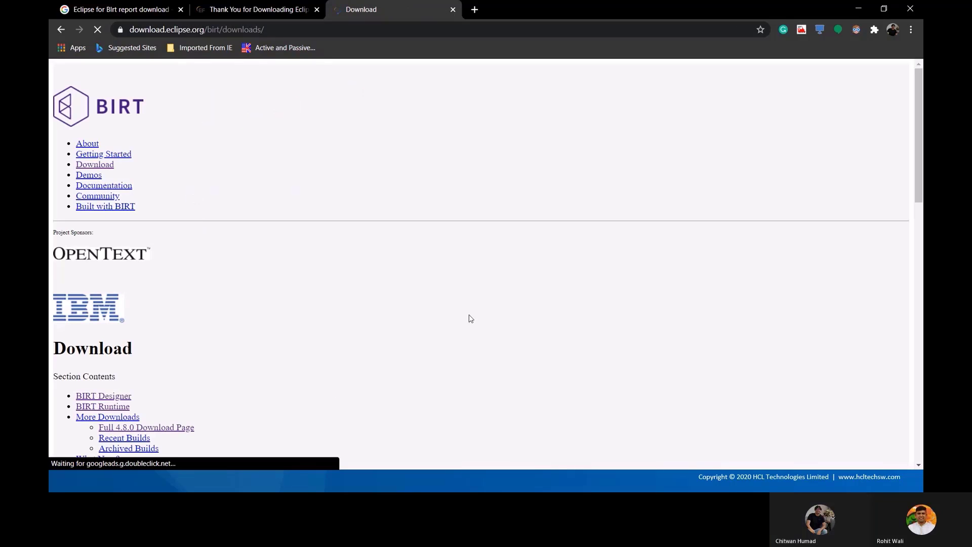
scroll(478, 290, down, 5)
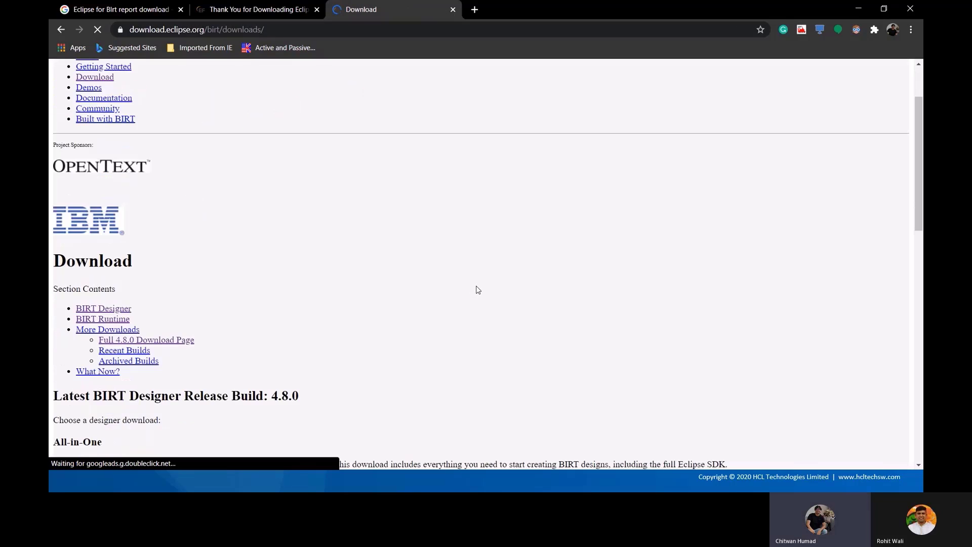
scroll(480, 284, down, 8)
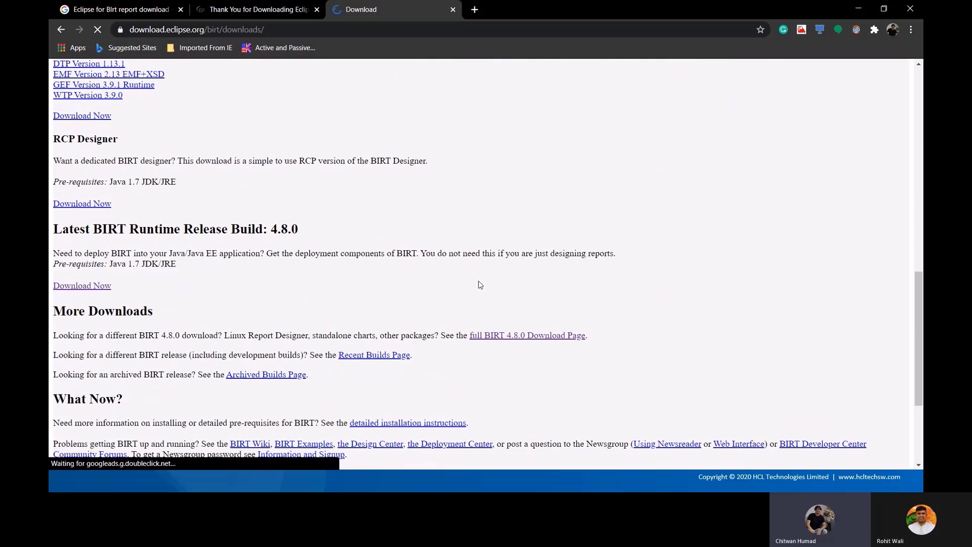
scroll(480, 285, down, 2)
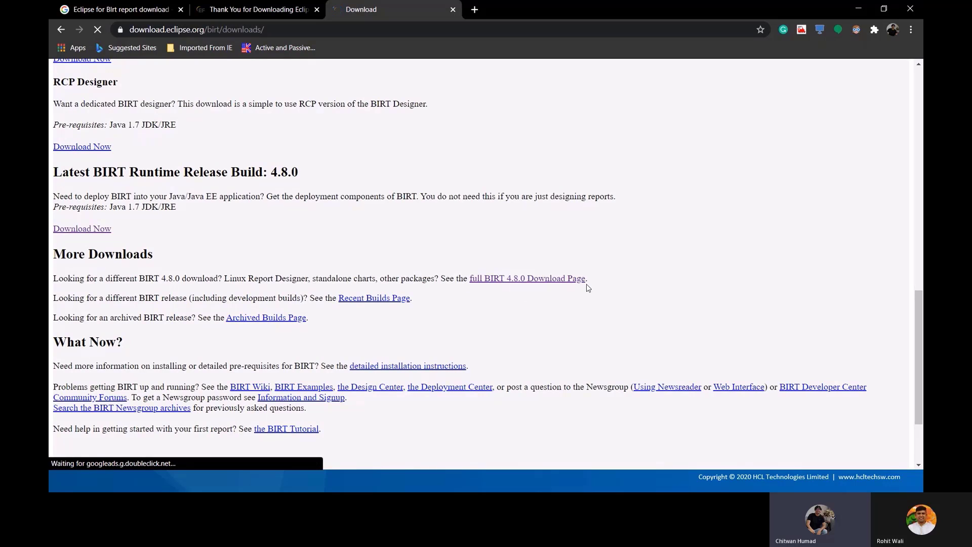
Open the full BIRT 4.8.0 download page and look over the Report Designer Full Eclipse Install heading
click(541, 279)
scroll(491, 314, down, 5)
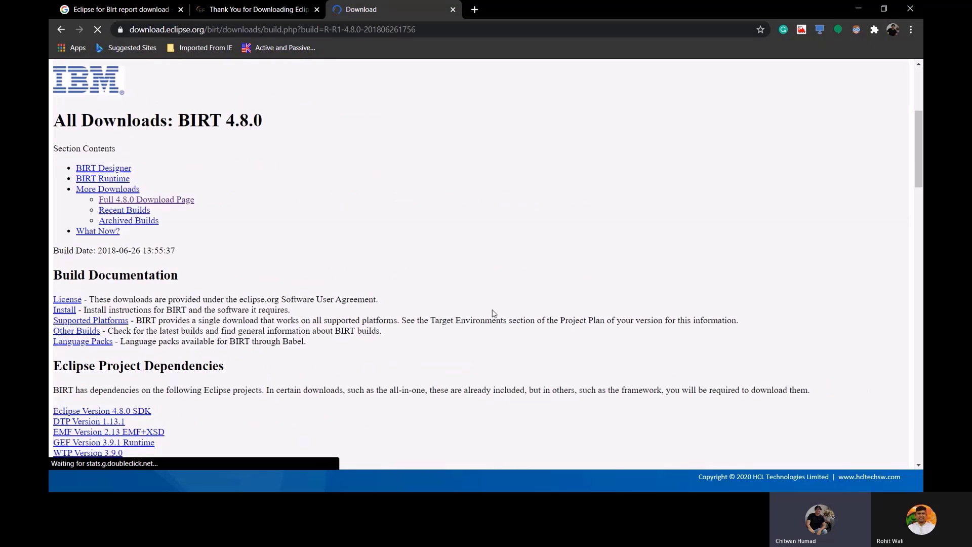
scroll(494, 313, down, 3)
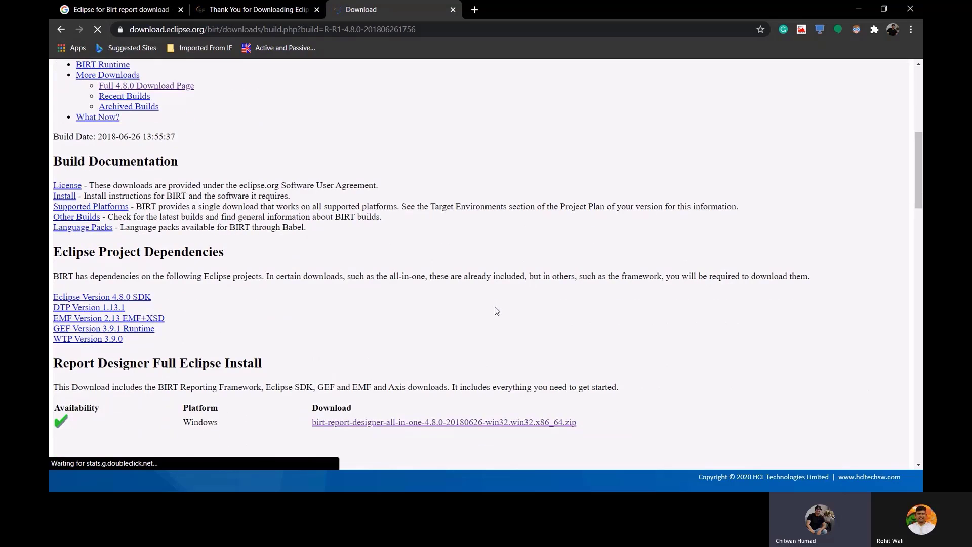
scroll(495, 311, down, 3)
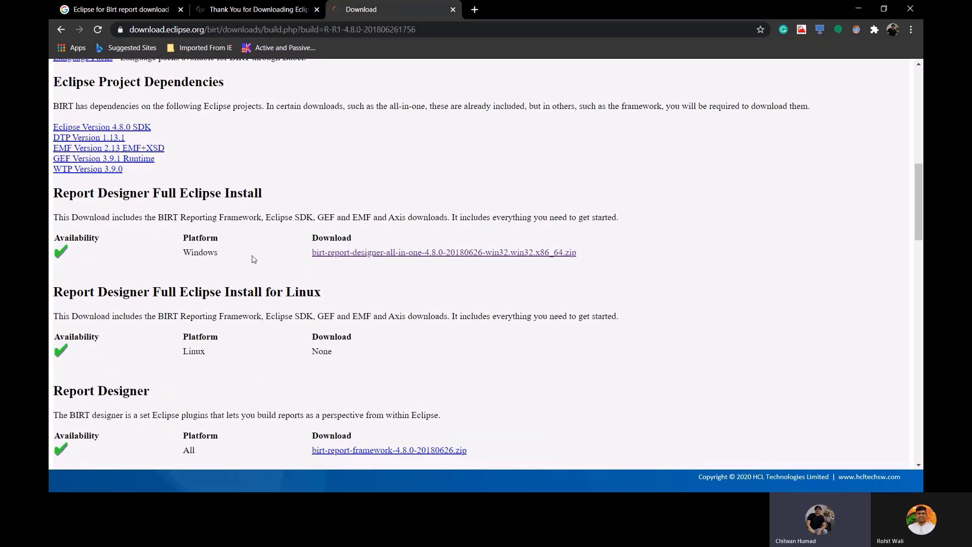
drag(59, 192, 299, 197)
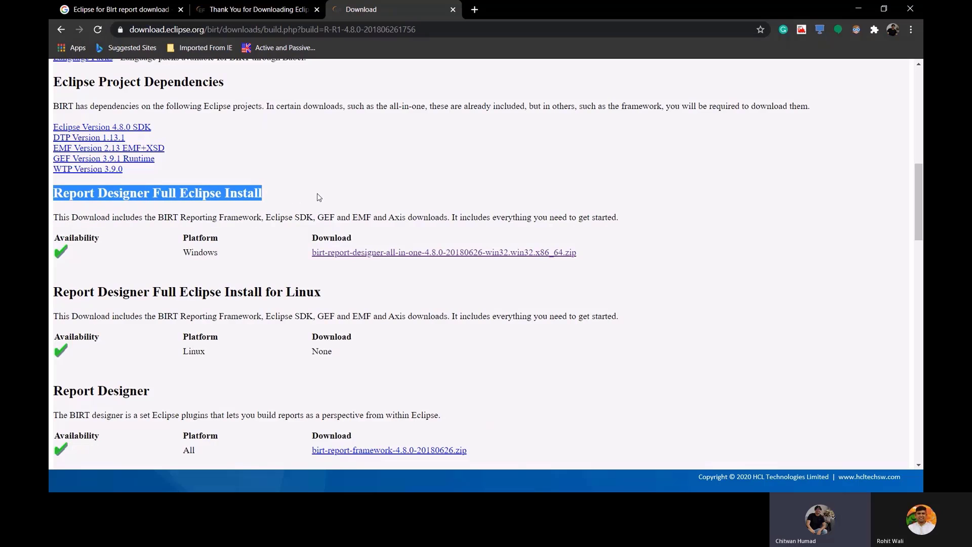
click(317, 197)
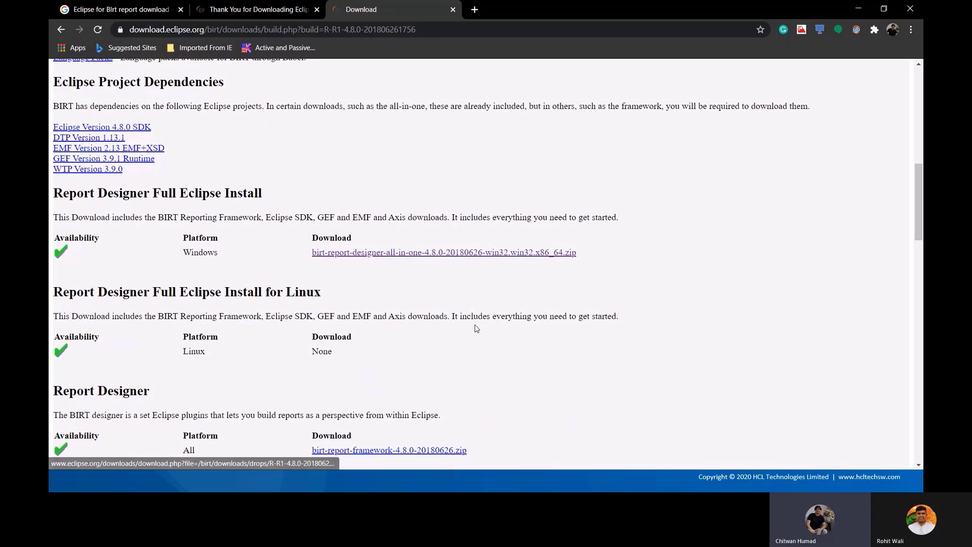
Scroll down to the Report Engine section and highlight its heading
scroll(476, 327, down, 2)
scroll(257, 347, down, 2)
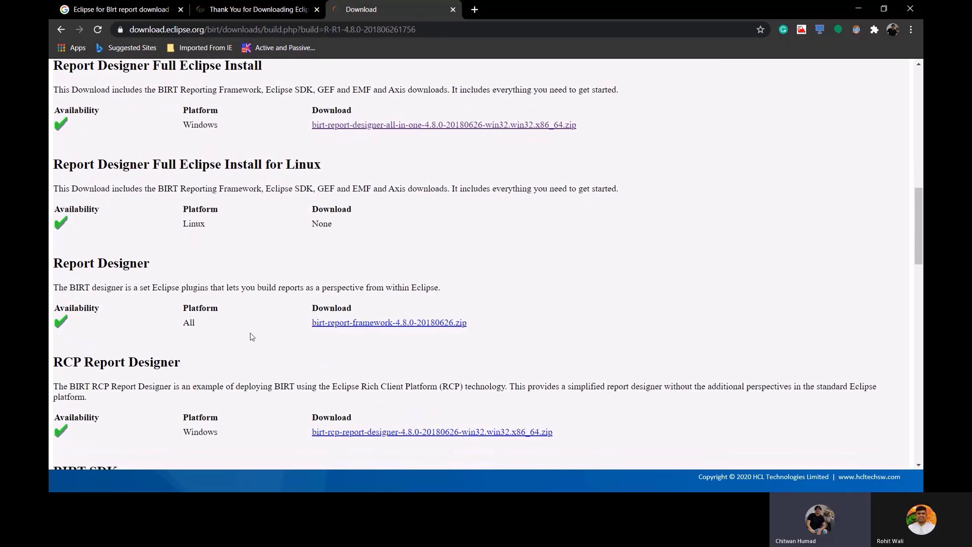
scroll(256, 337, down, 2)
scroll(259, 333, down, 2)
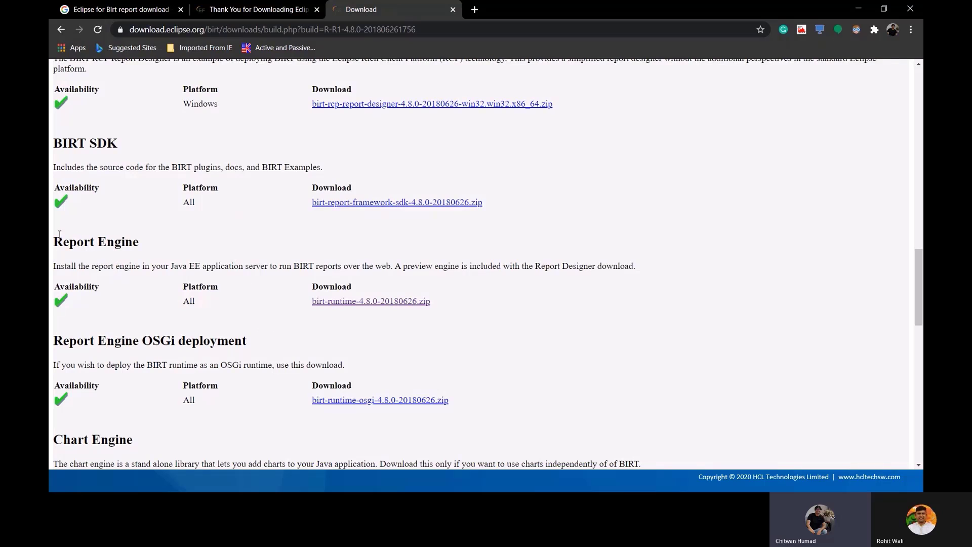
drag(58, 236, 157, 246)
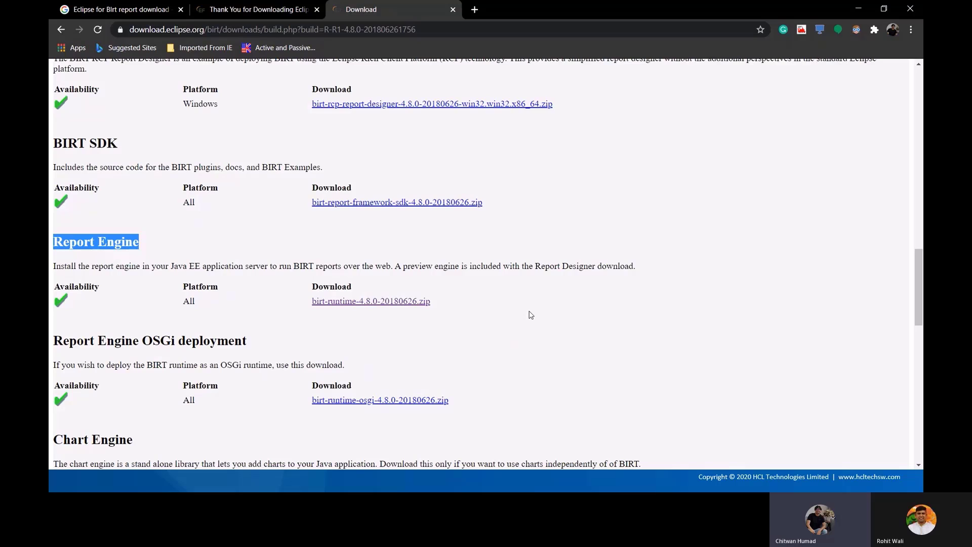
Cycle through the open windows, stay in the browser, and clear the Report Engine highlight
key(alt+Tab)
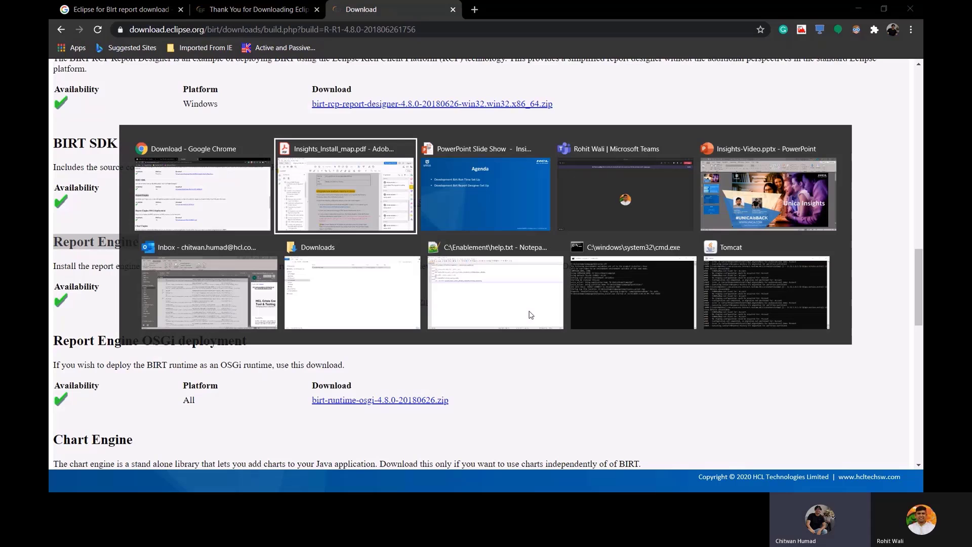
key(Tab)
key(Tab)
key(Tab)
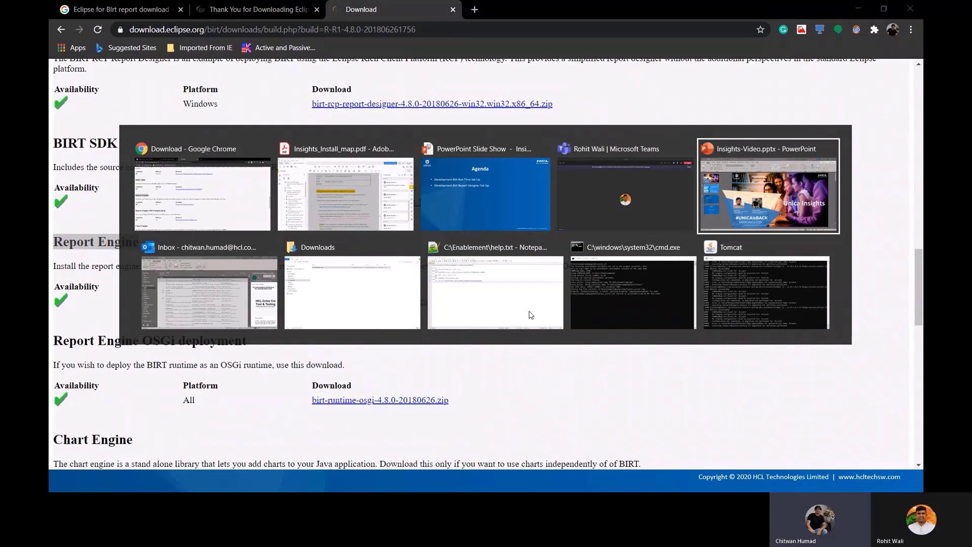
key(Escape)
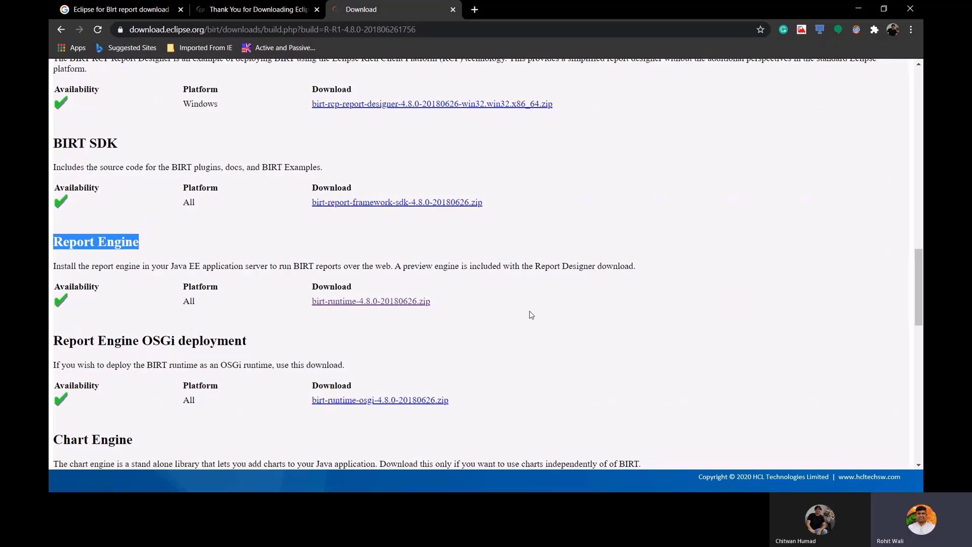
click(532, 315)
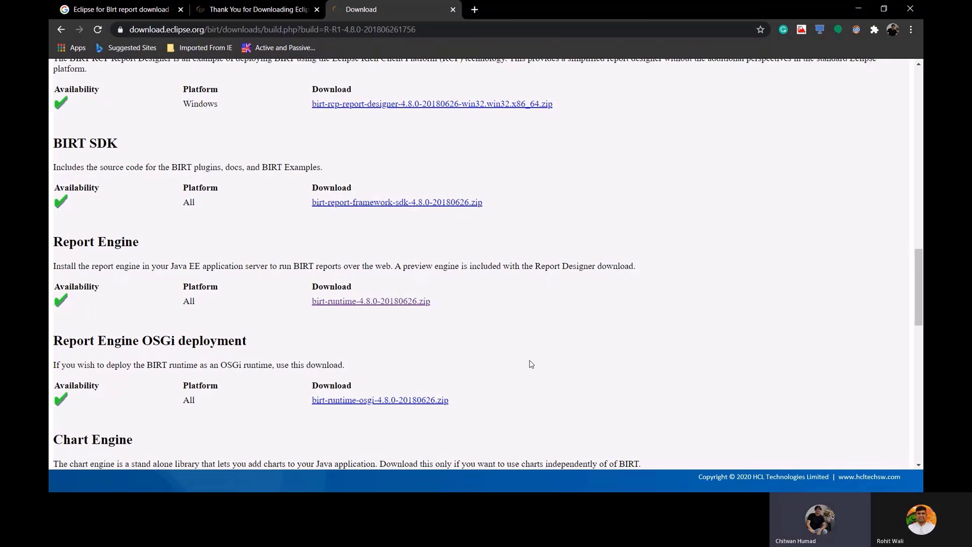
Switch to the File Explorer window showing the Downloads folder
key(alt+Tab)
key(alt+Tab)
key(alt+Tab)
key(alt+Tab)
key(alt+Tab)
key(alt+Tab)
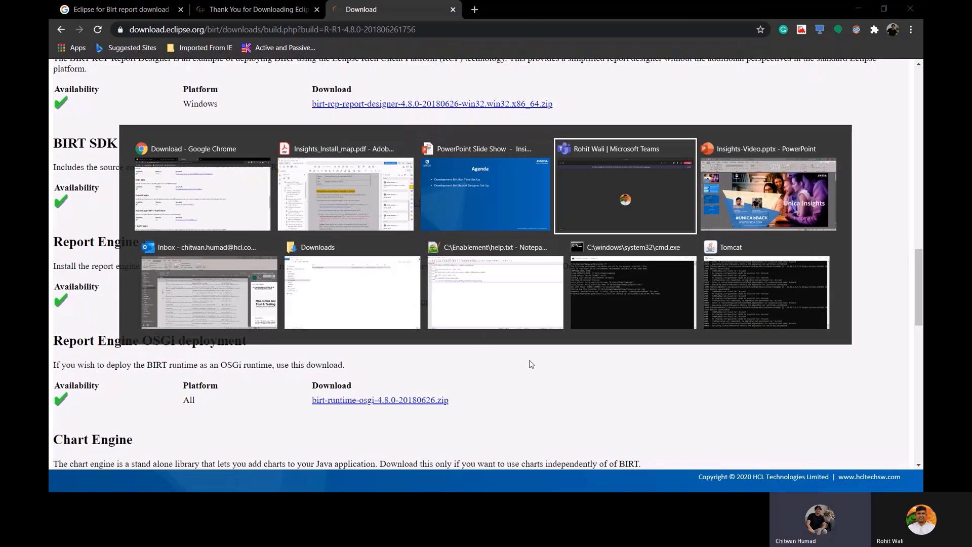
key(Tab)
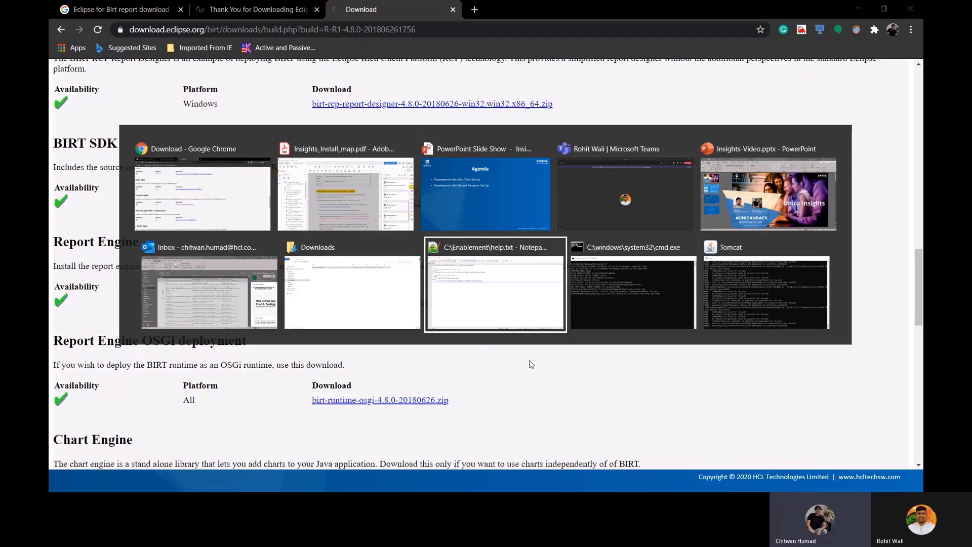
key(alt+shift+Tab)
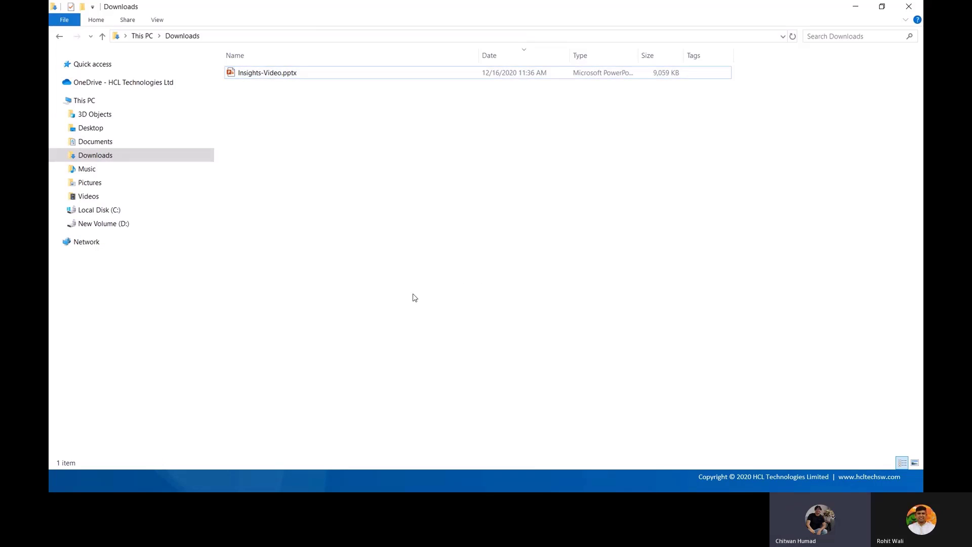
Open C:\Enablement on Local Disk (C:) and widen the Name column to show full file names
click(117, 225)
click(115, 210)
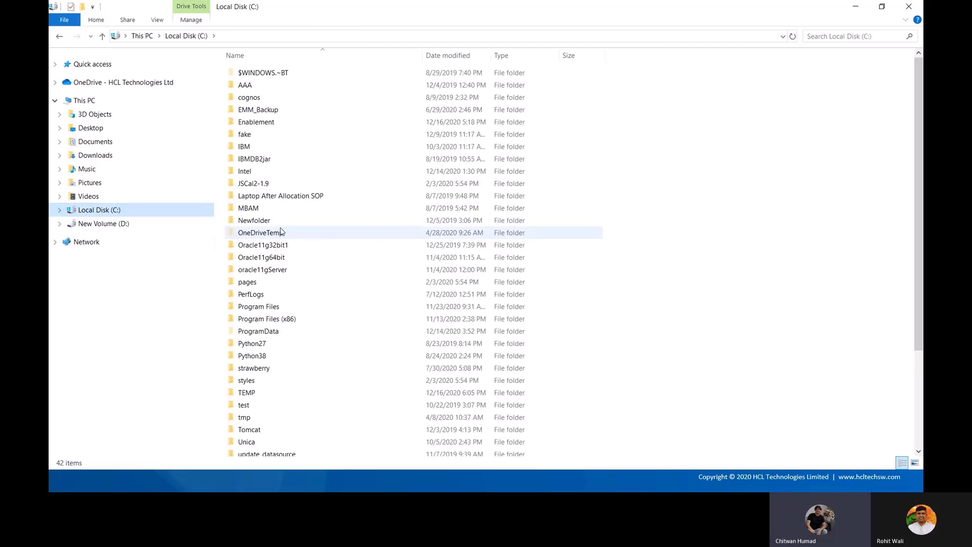
click(281, 232)
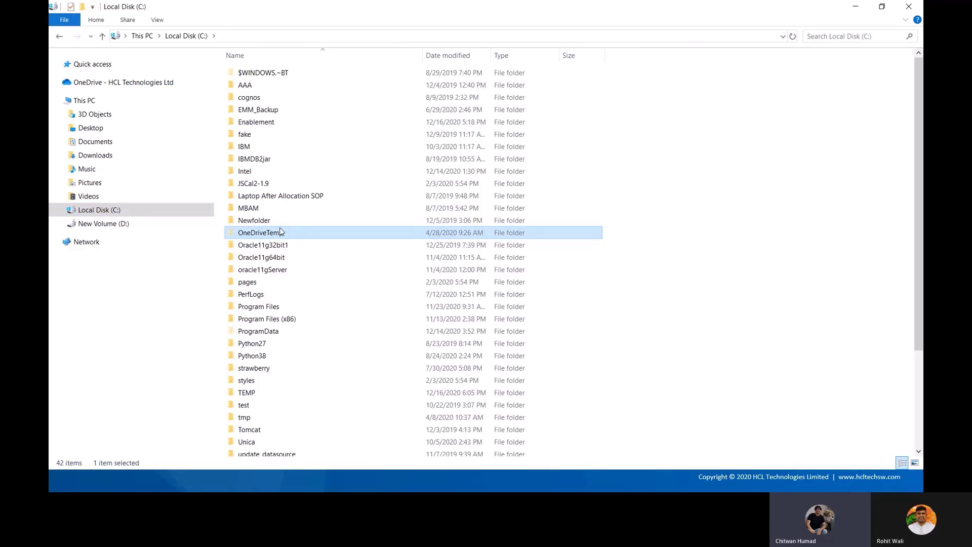
text(en)
key(Return)
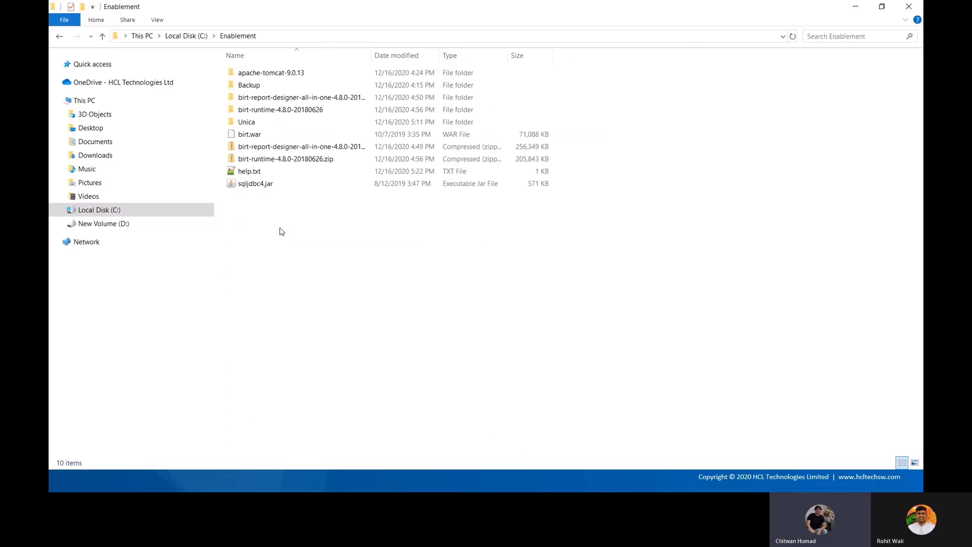
drag(373, 55, 495, 59)
Inspect the birt-runtime and designer all-in-one folders and birt-runtime-4.8.0-20180626.zip by selecting them
click(296, 110)
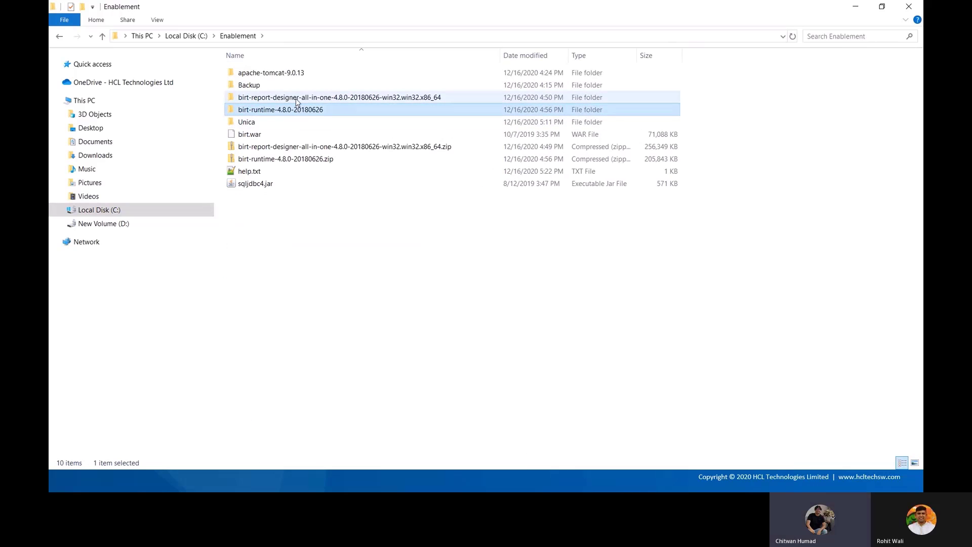
ctrl+click(296, 97)
click(353, 264)
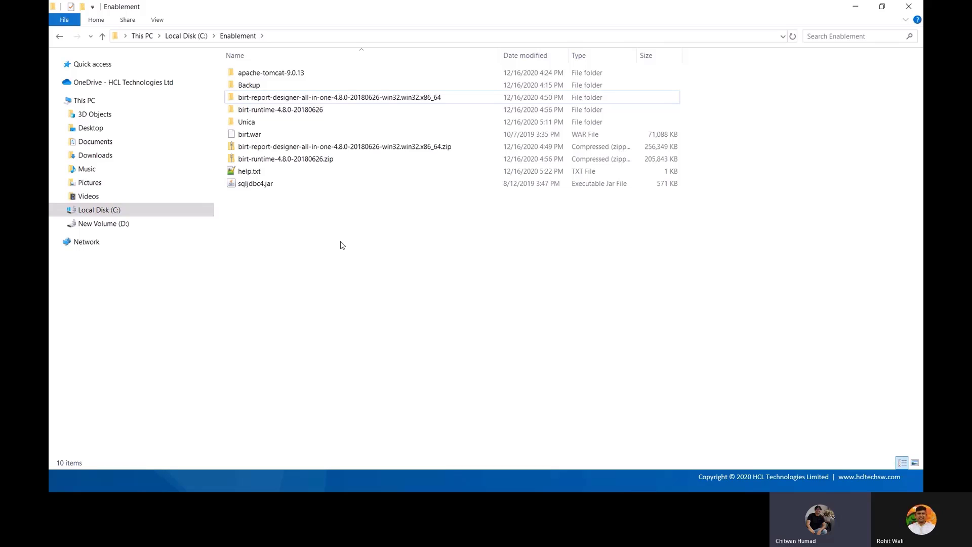
click(310, 159)
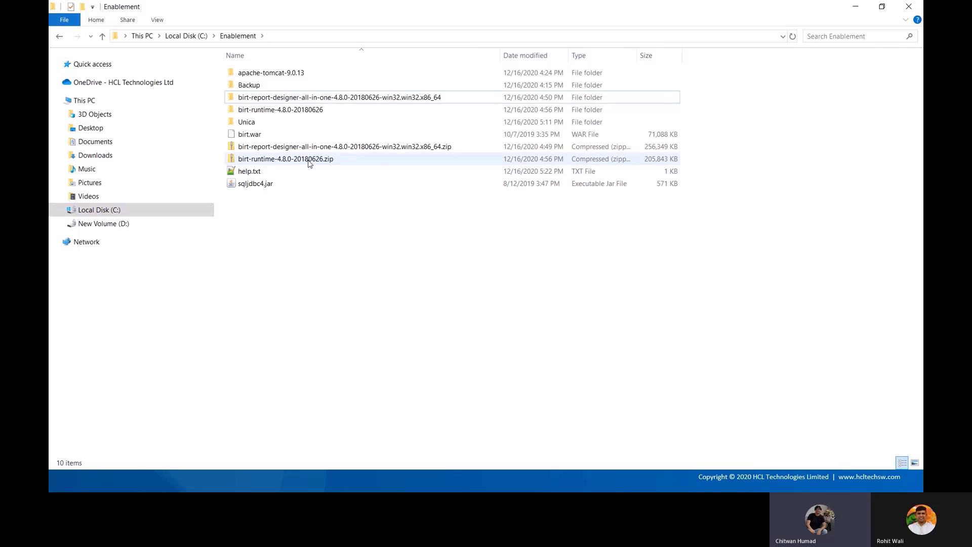
click(348, 261)
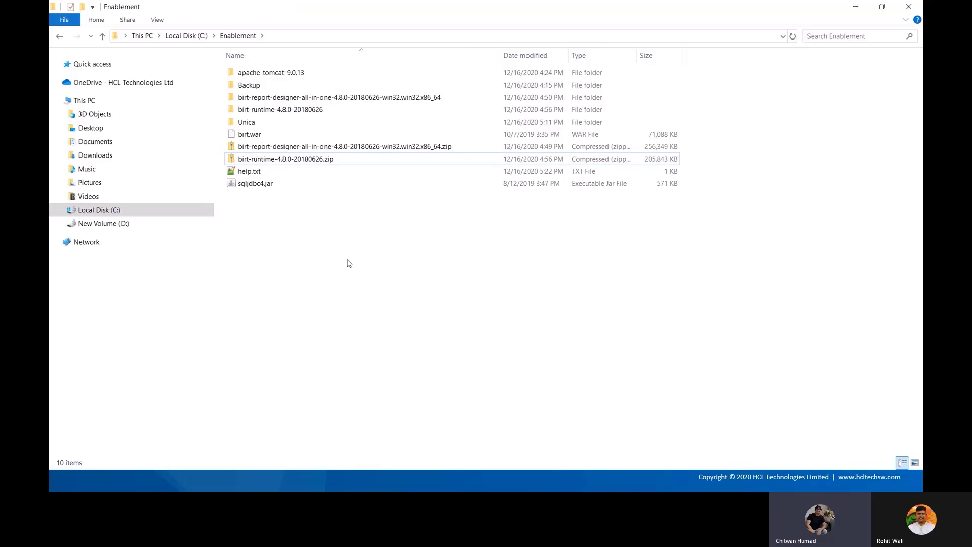
click(312, 159)
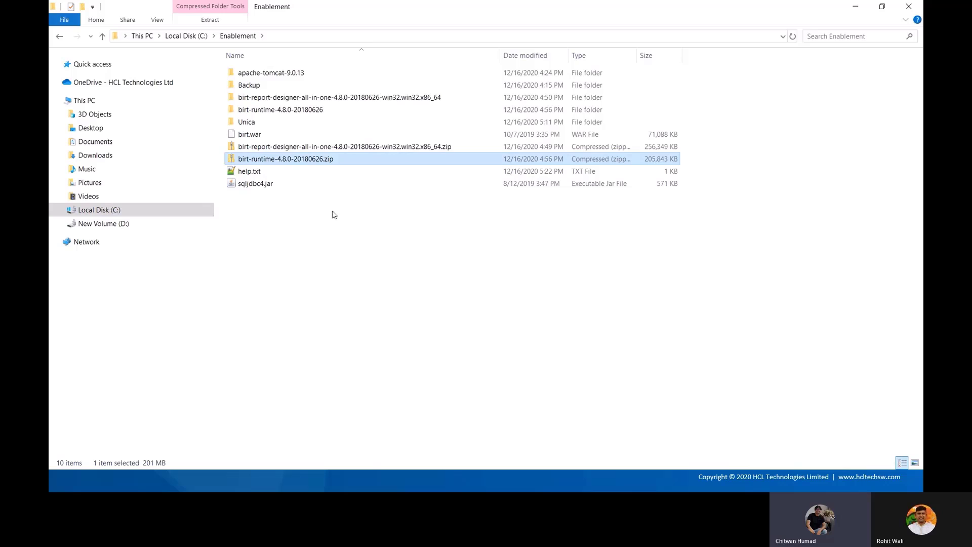
click(334, 213)
Look at birt.war inside birt-runtime-4.8.0-20180626, then return to Enablement
double_click(315, 110)
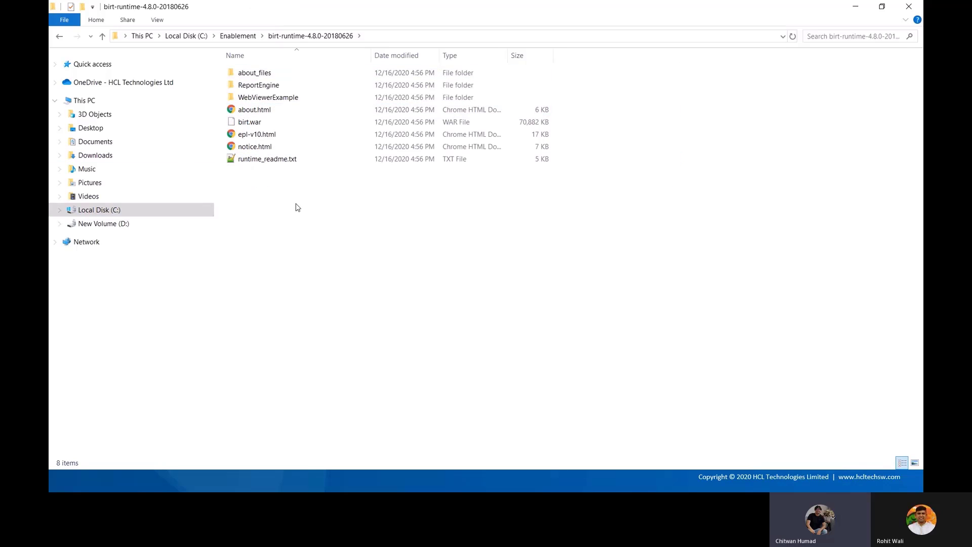
click(257, 125)
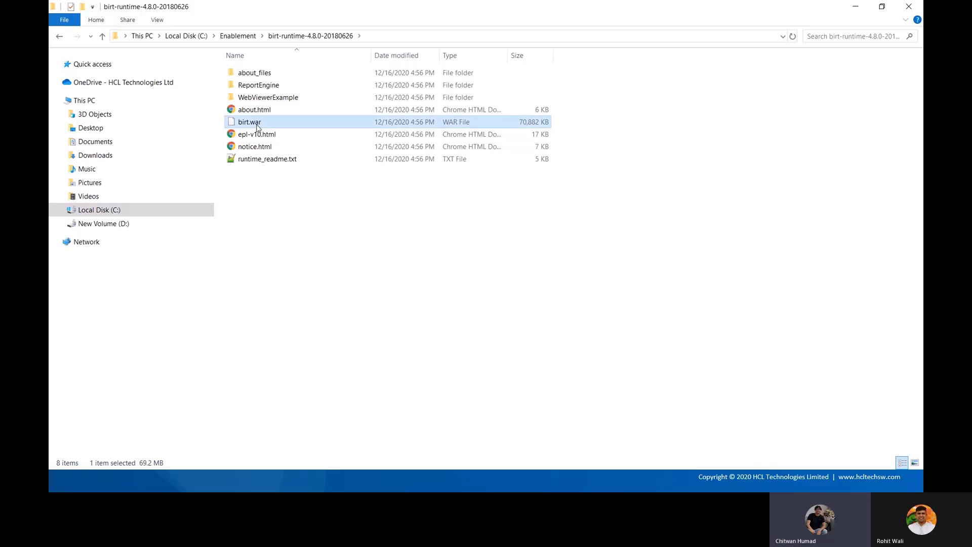
click(326, 221)
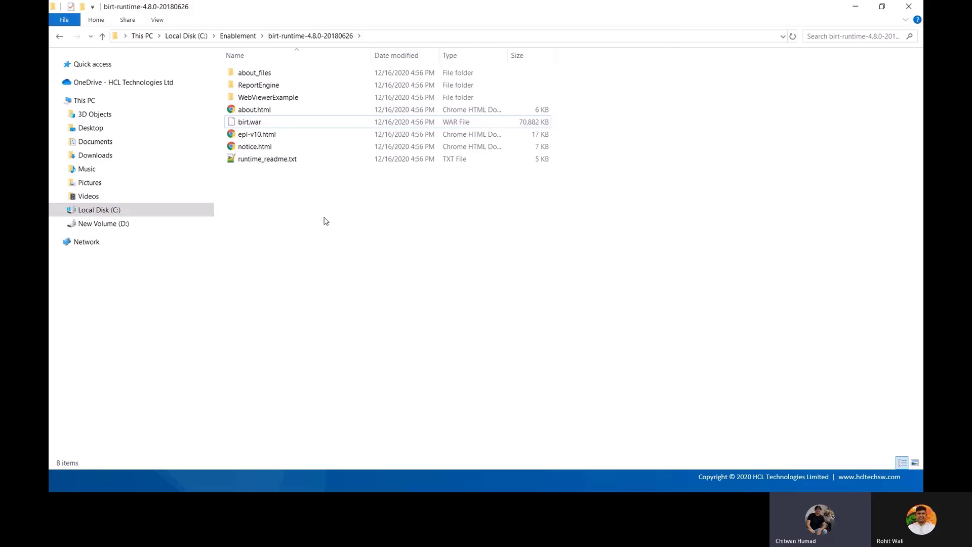
click(239, 37)
click(262, 76)
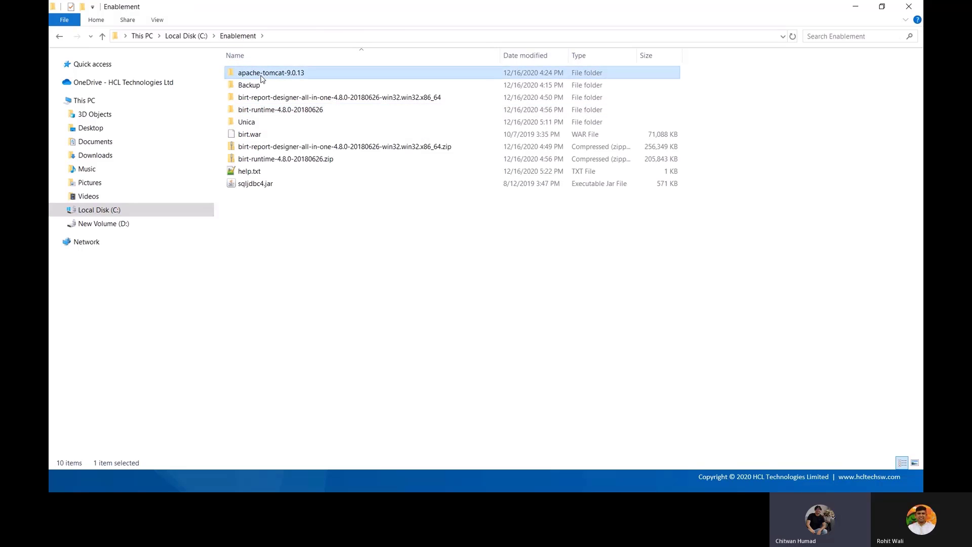
Copy birt.war from Enablement, then copy the runtime folder's birt.war and return to Enablement
click(260, 138)
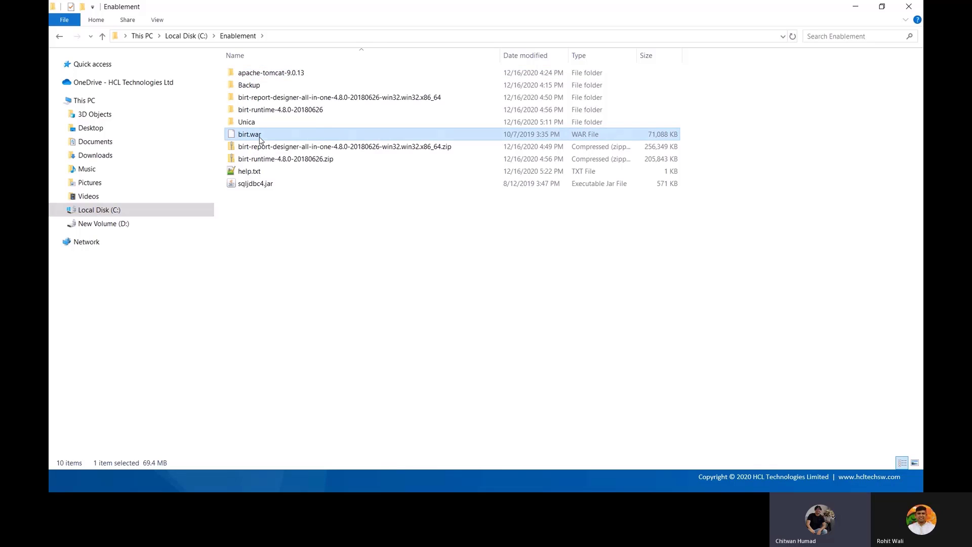
right_click(259, 138)
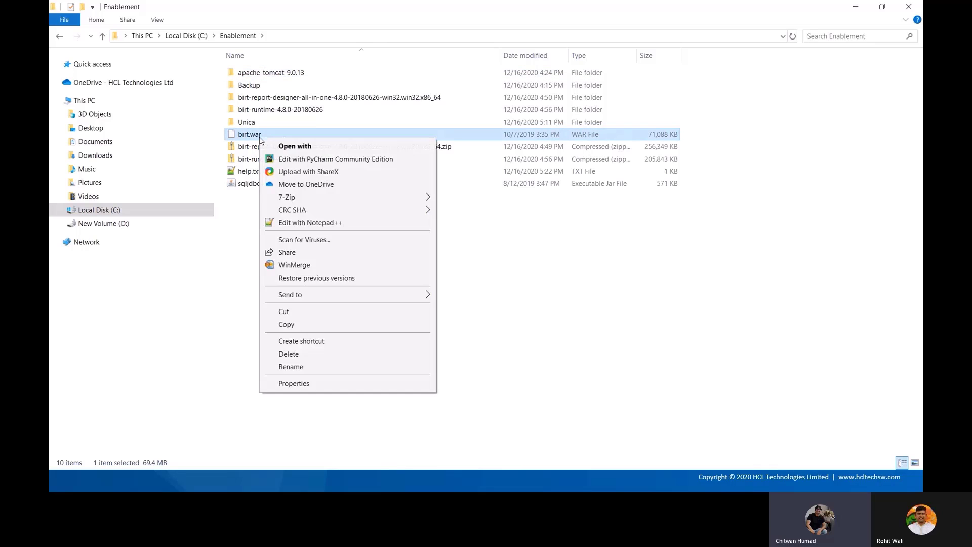
click(295, 325)
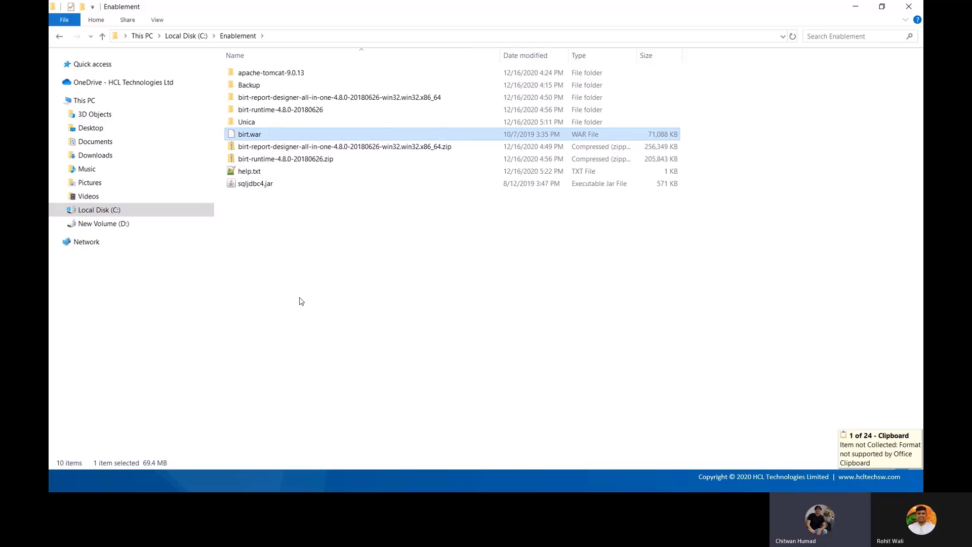
double_click(296, 109)
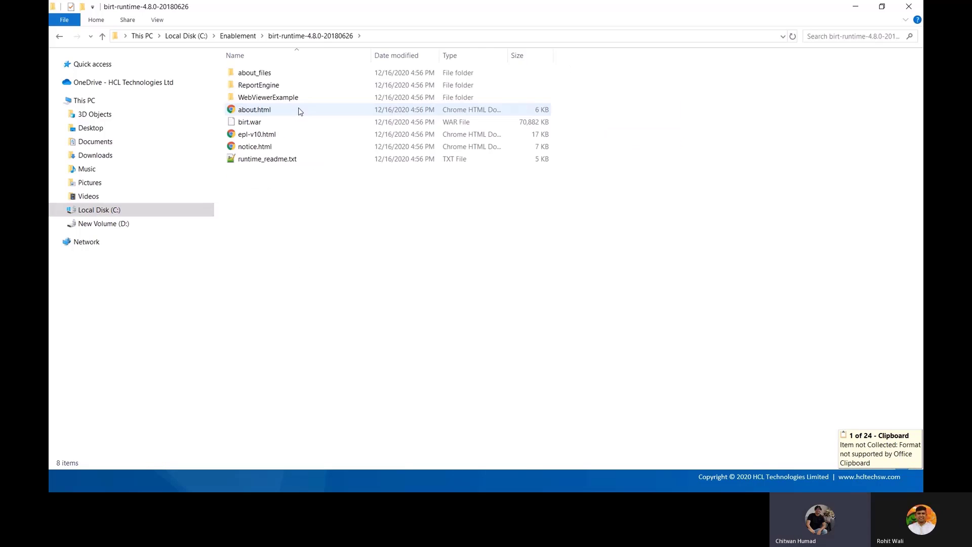
right_click(253, 126)
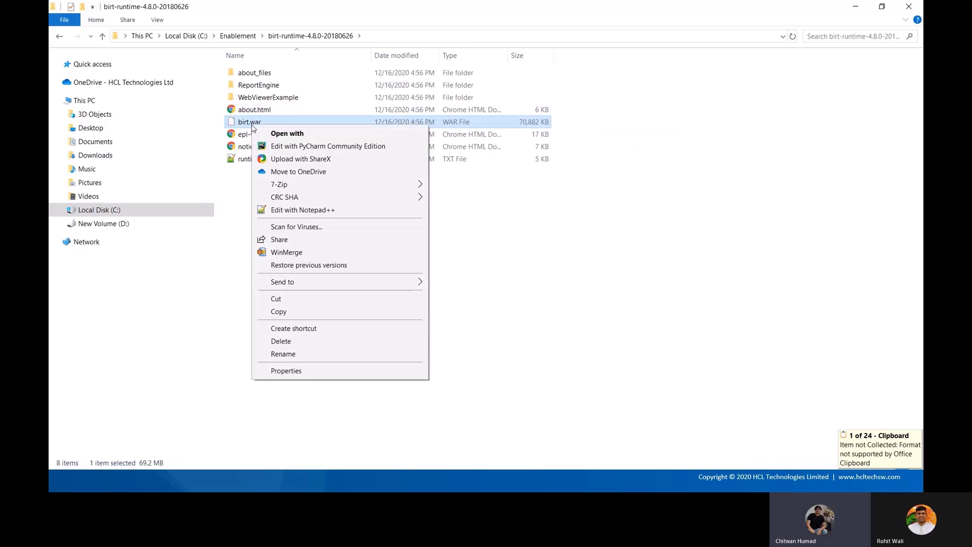
click(309, 311)
click(238, 36)
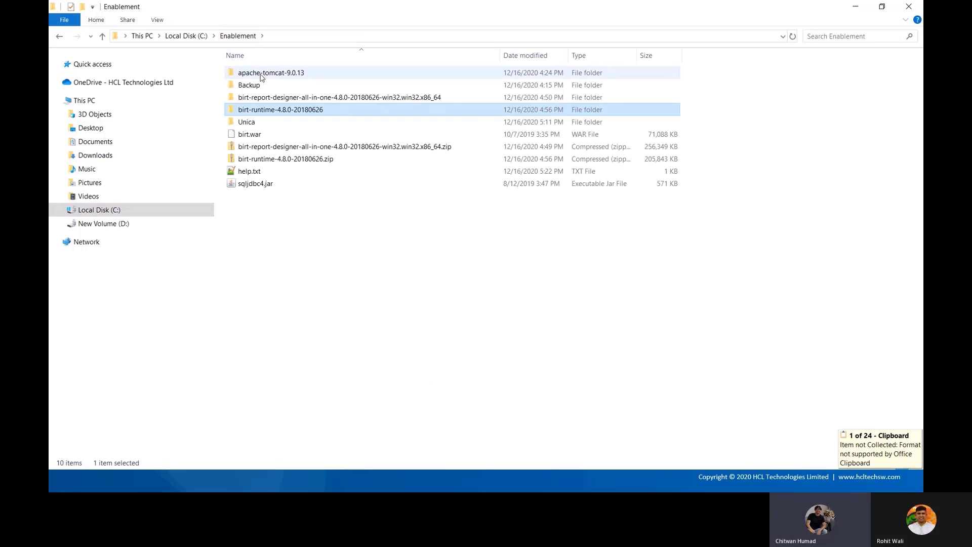
Open apache-tomcat-9.0.13's webapps folder to confirm it holds birt.war and a birt folder
click(263, 76)
double_click(263, 76)
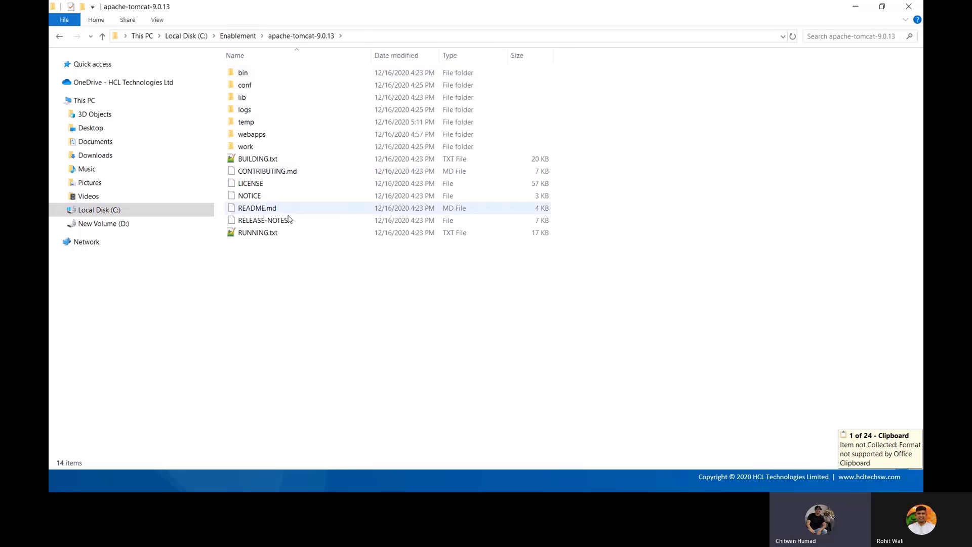
double_click(269, 135)
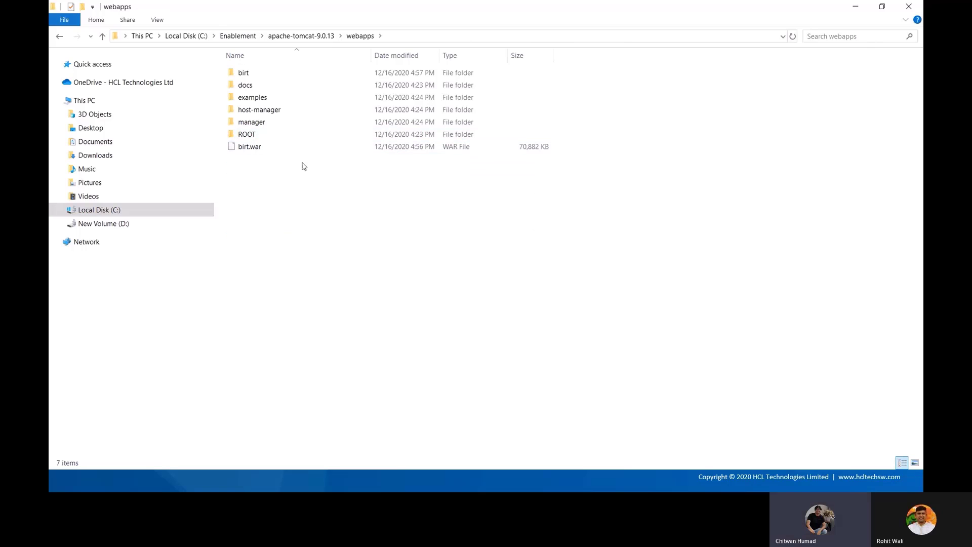
right_click(323, 184)
click(274, 197)
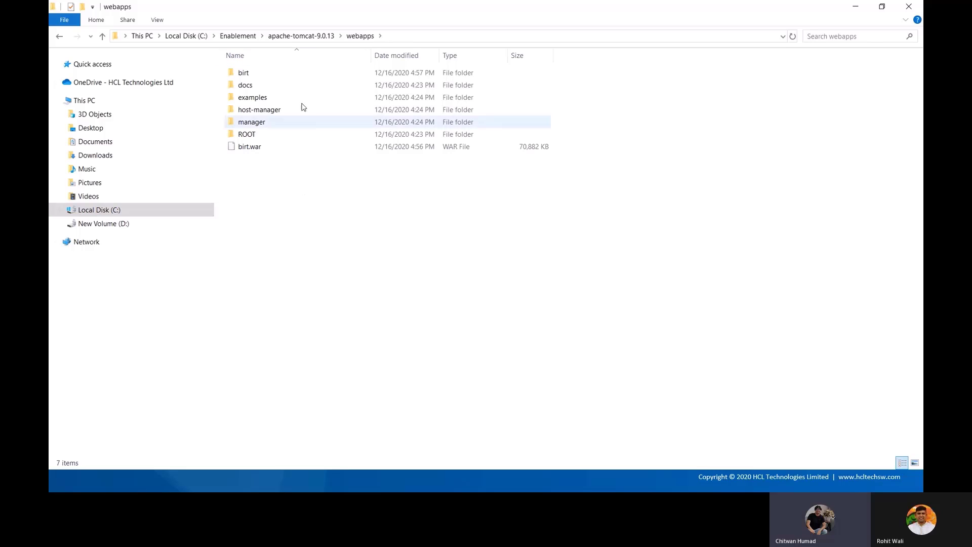
click(302, 36)
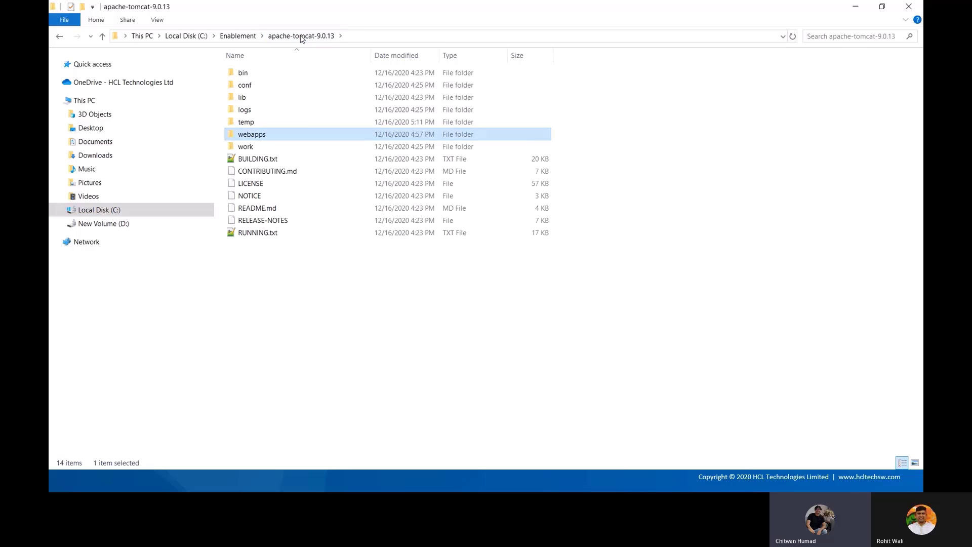
Open Tomcat's conf folder and bring up the actions for server.xml
double_click(270, 90)
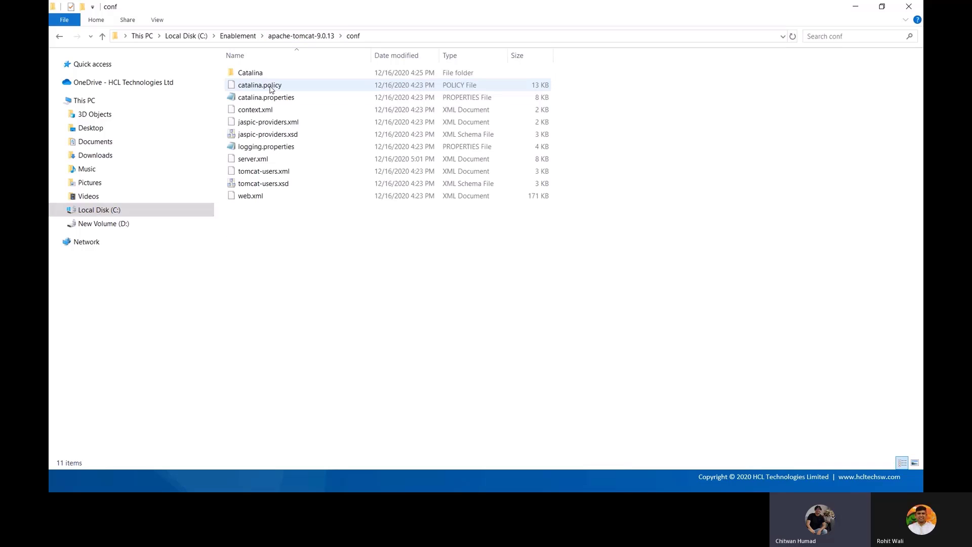
click(267, 160)
right_click(267, 159)
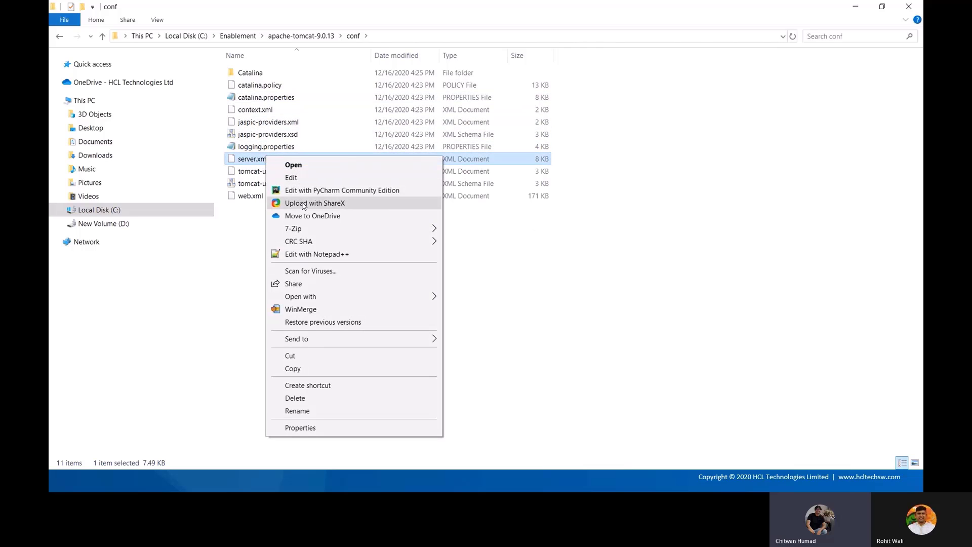
Open server.xml in Notepad++ and check the HTTP connector port 7003
click(321, 254)
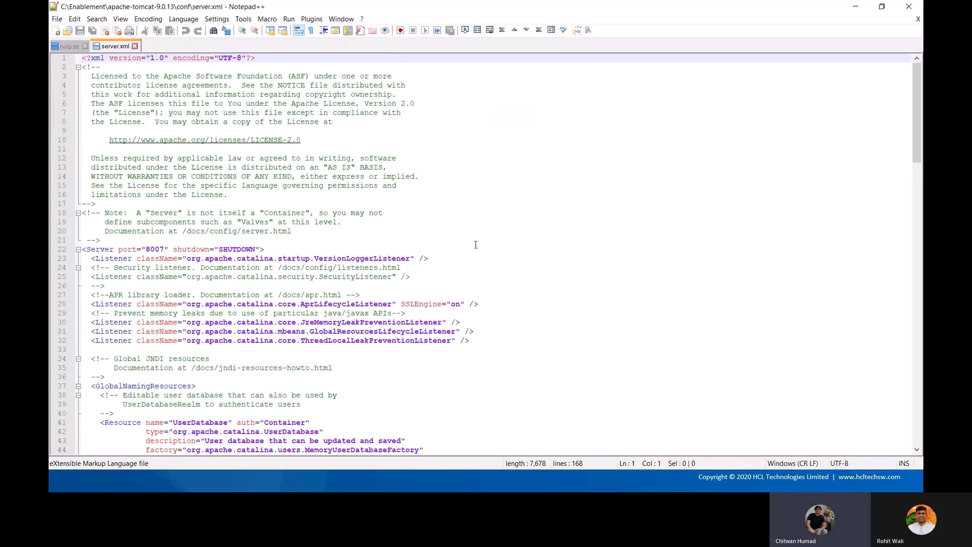
scroll(476, 246, down, 9)
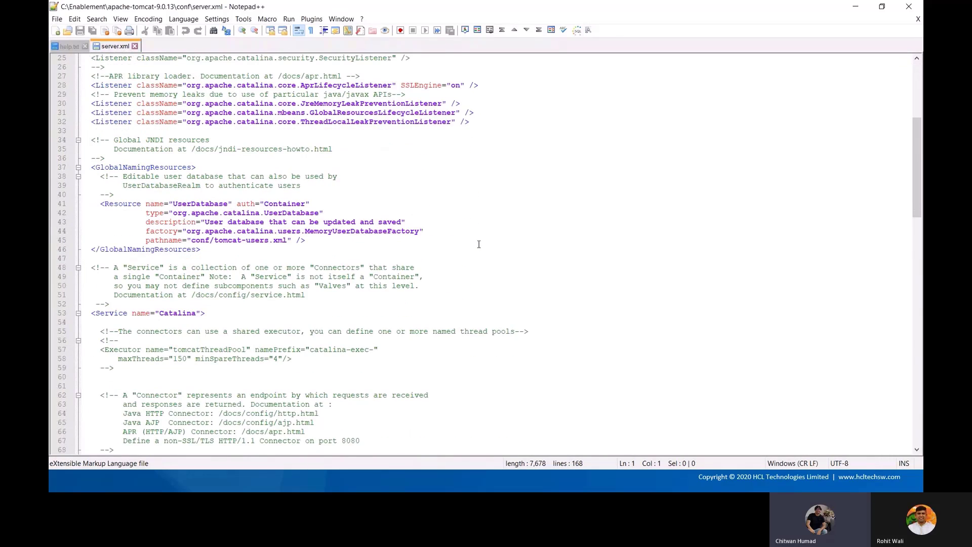
scroll(478, 245, down, 7)
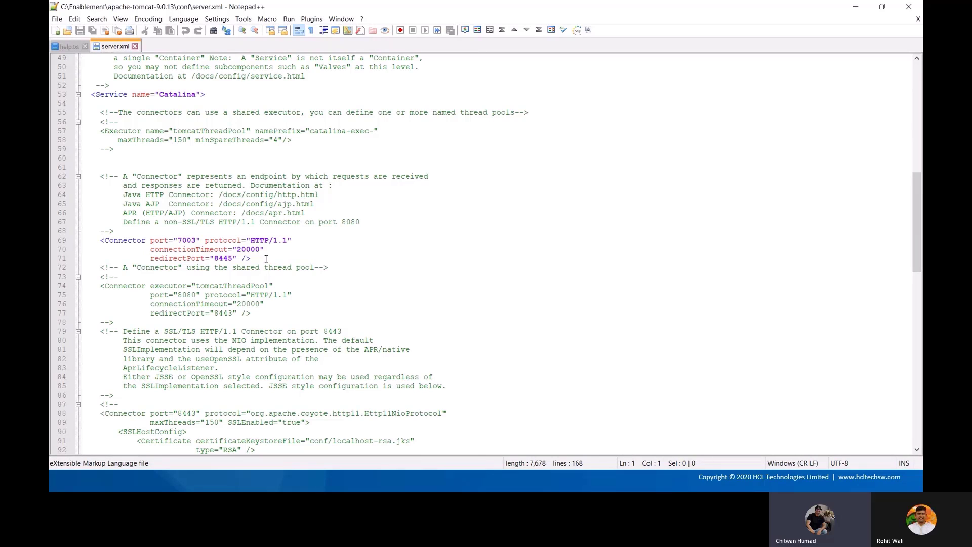
double_click(189, 241)
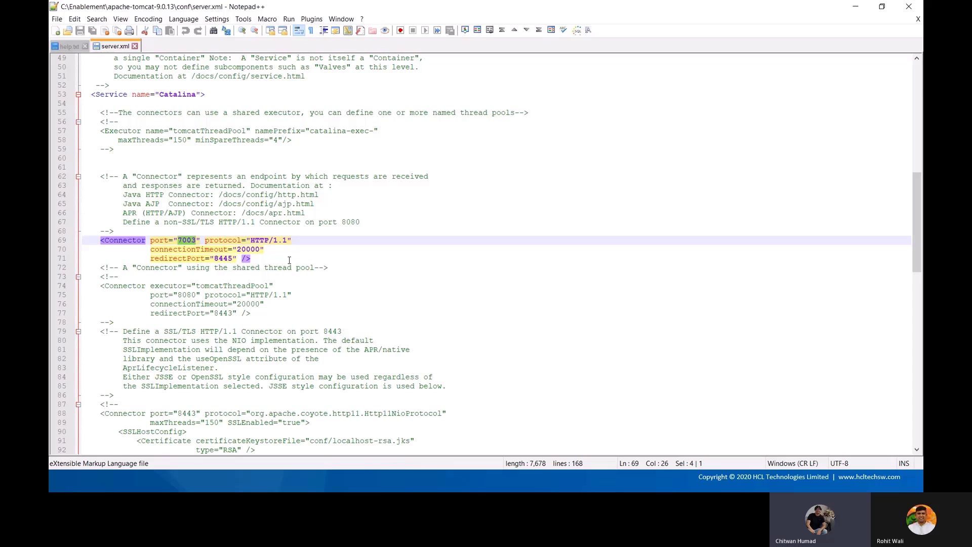
click(289, 261)
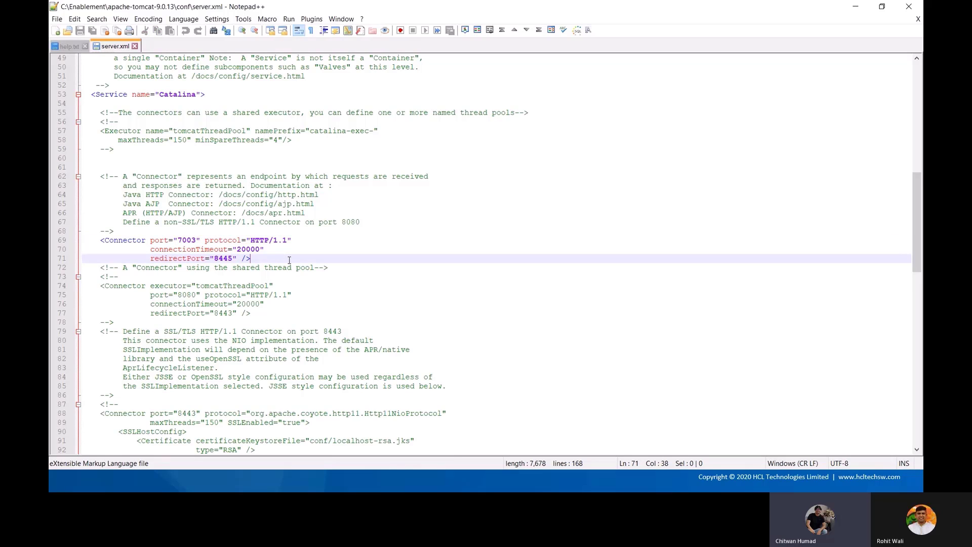
double_click(185, 241)
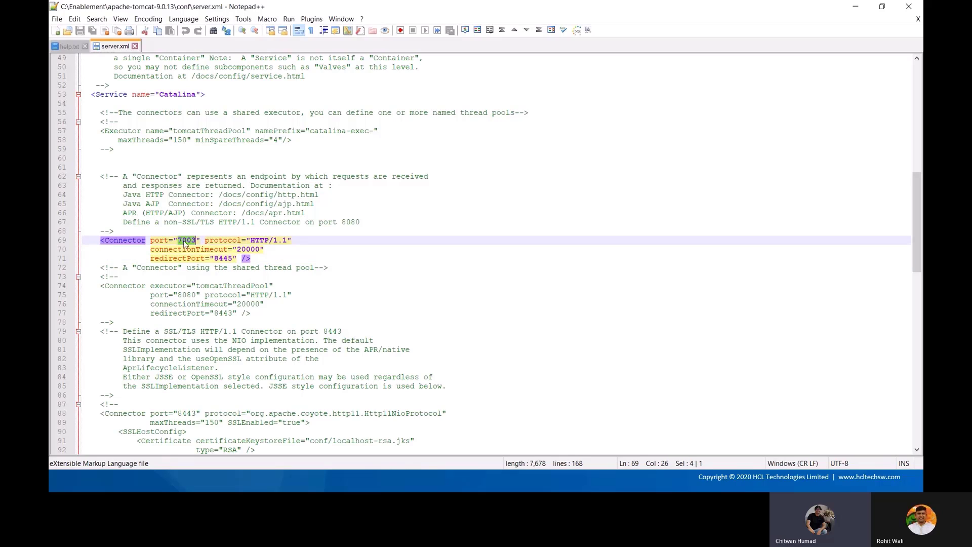
click(280, 261)
Check the redirectPort 8445 on the HTTP and AJP connectors
scroll(327, 248, down, 1)
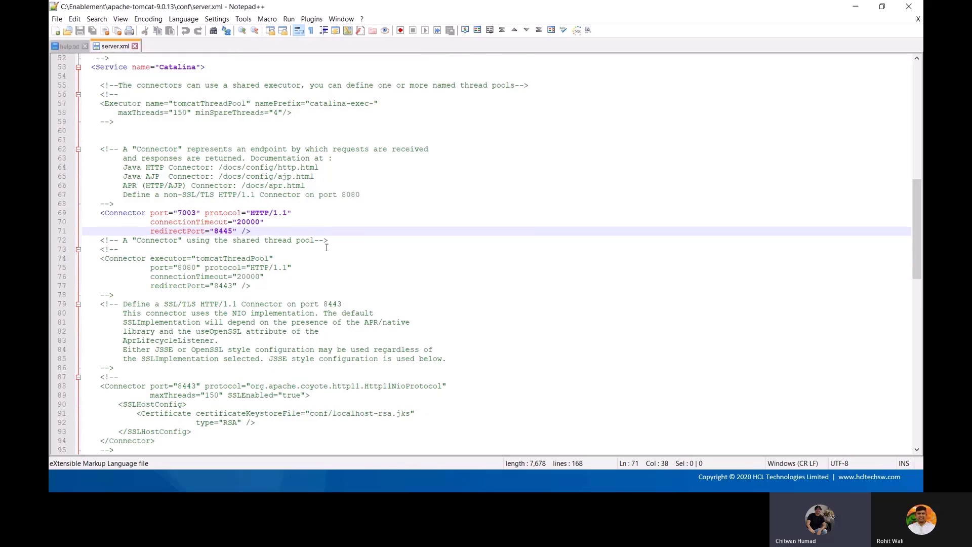
scroll(326, 248, down, 3)
double_click(188, 150)
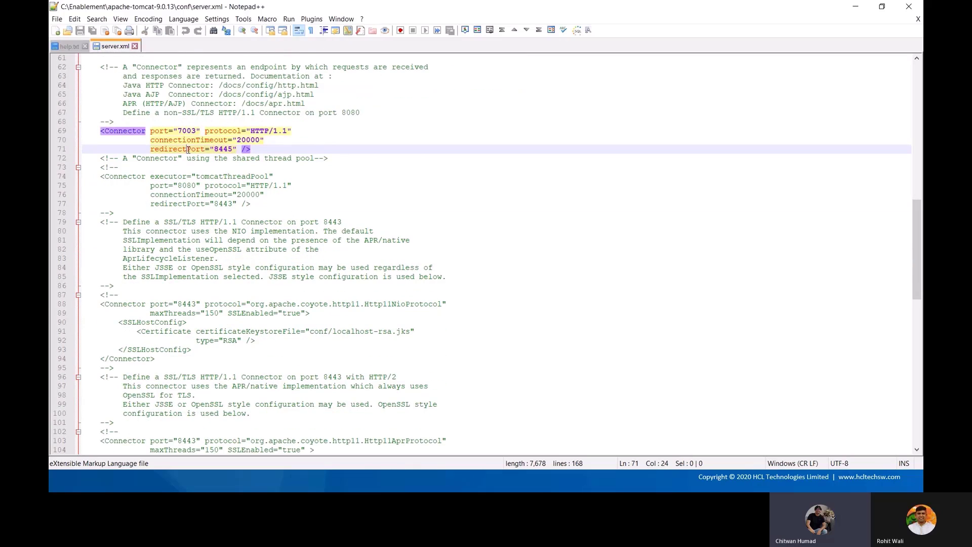
double_click(223, 149)
click(280, 151)
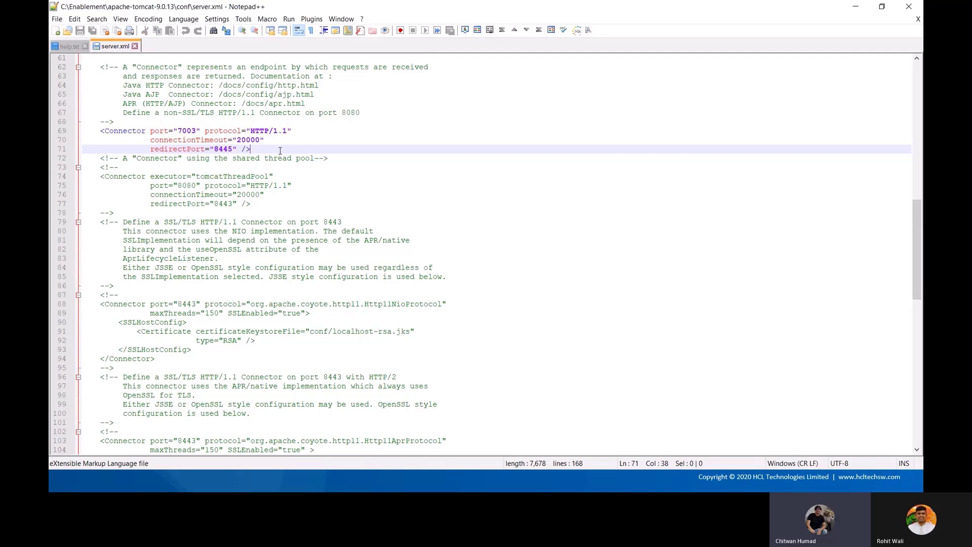
scroll(281, 151, down, 6)
scroll(281, 151, down, 7)
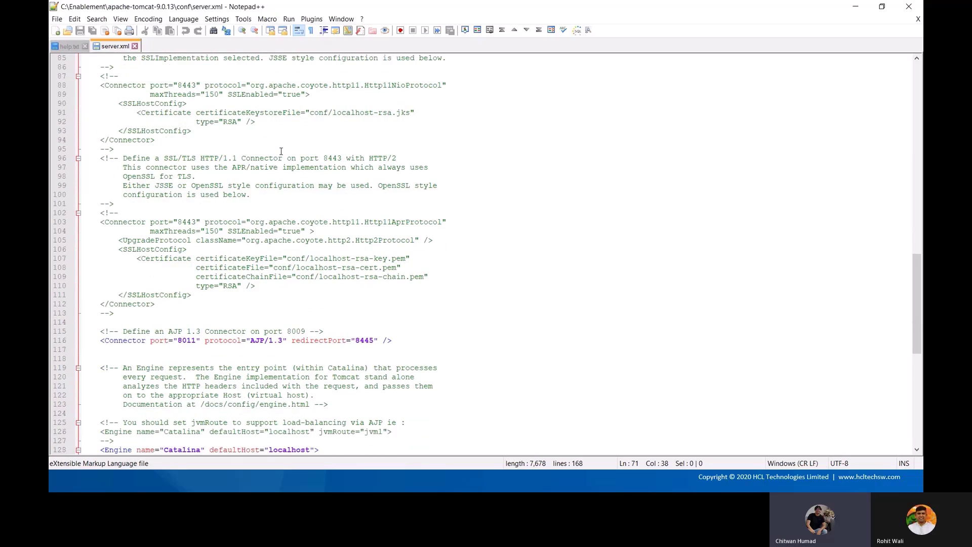
scroll(282, 151, down, 1)
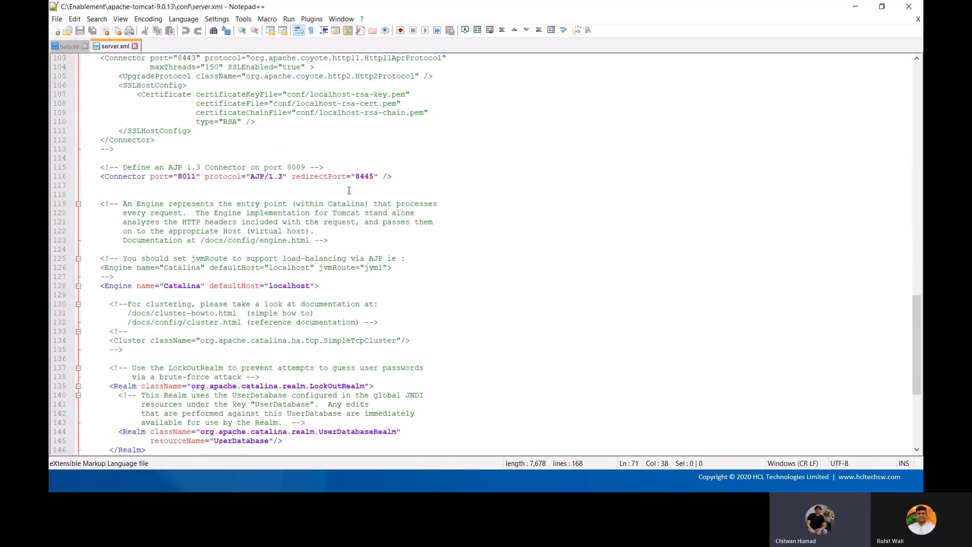
double_click(362, 176)
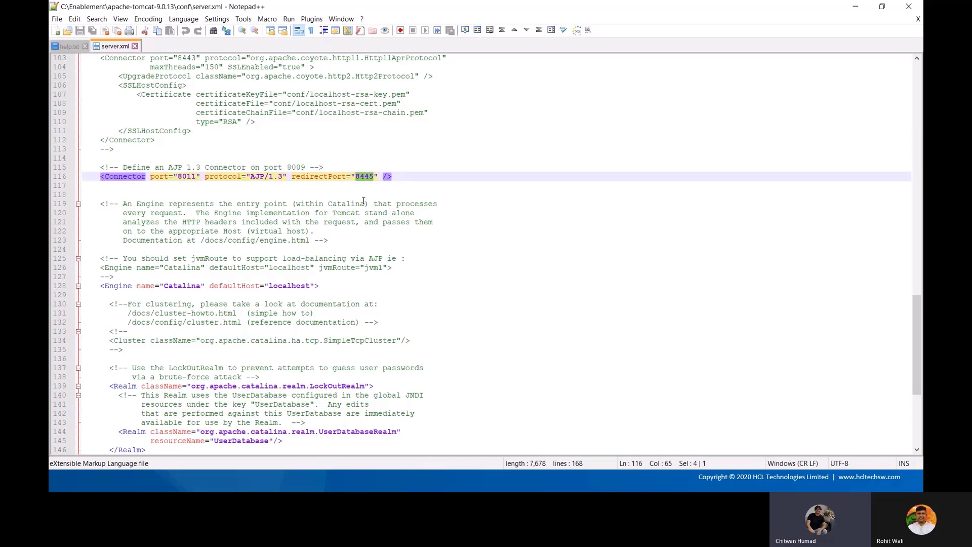
Scroll back up in server.xml and return to the conf folder in File Explorer
scroll(364, 201, down, 6)
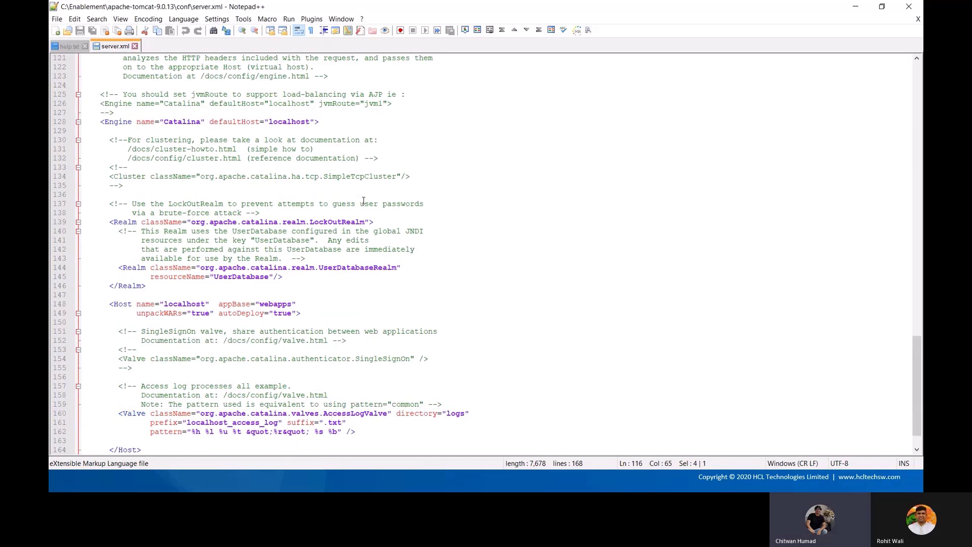
scroll(363, 201, up, 20)
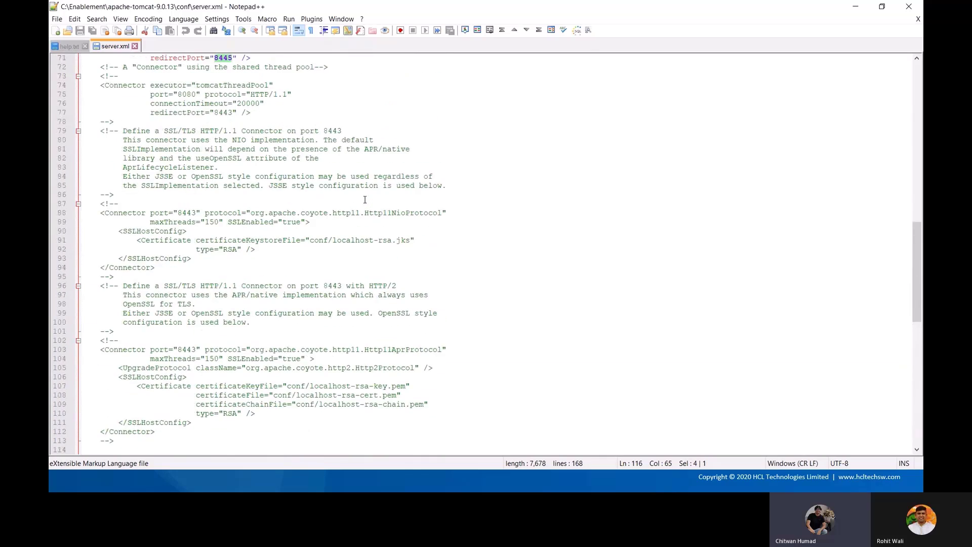
scroll(365, 199, up, 9)
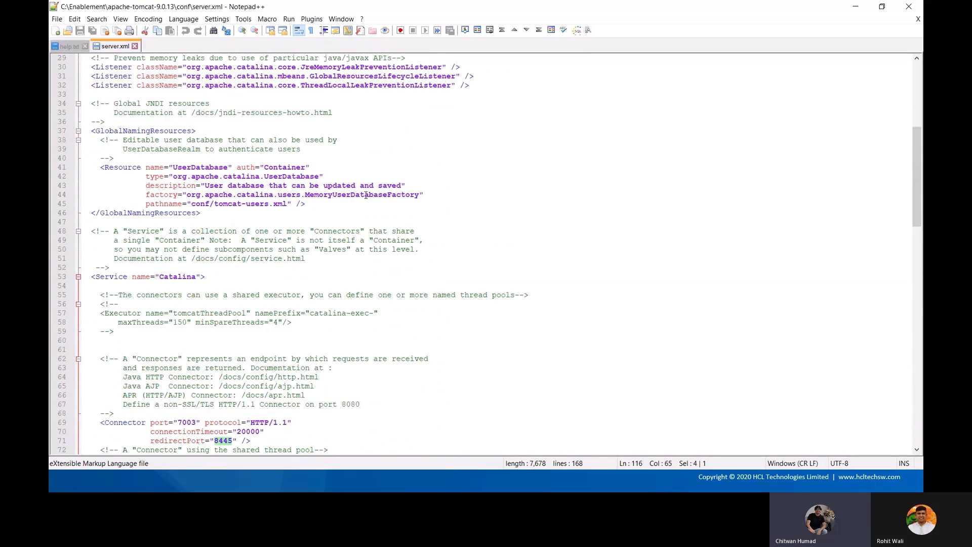
key(alt+Tab)
key(alt+Tab)
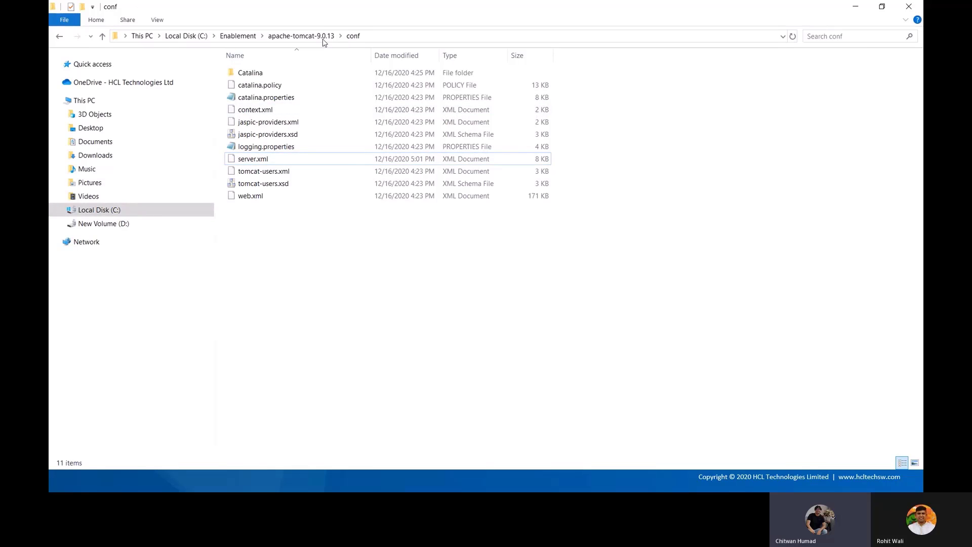
Open a command prompt in Tomcat's bin folder via cmd in the address bar
click(317, 38)
double_click(271, 75)
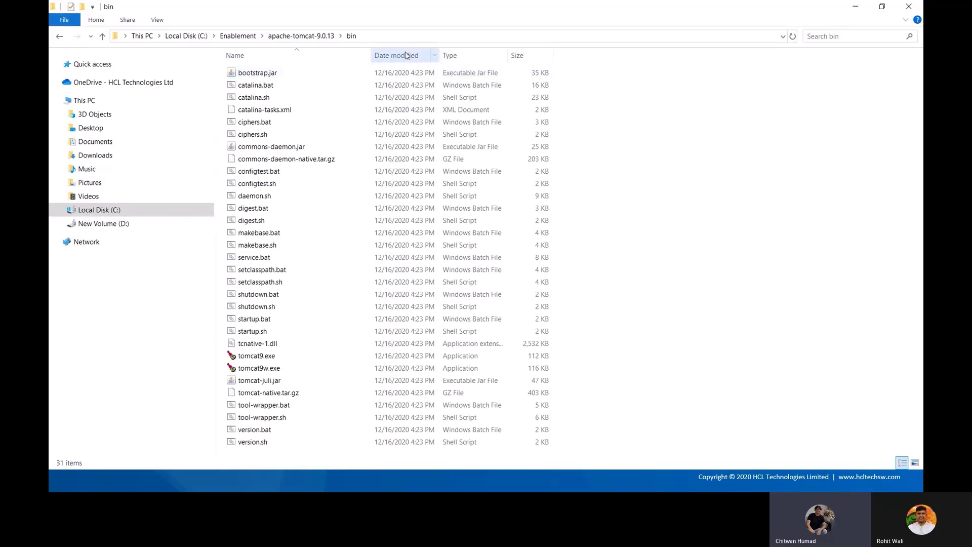
click(410, 36)
text(cmd)
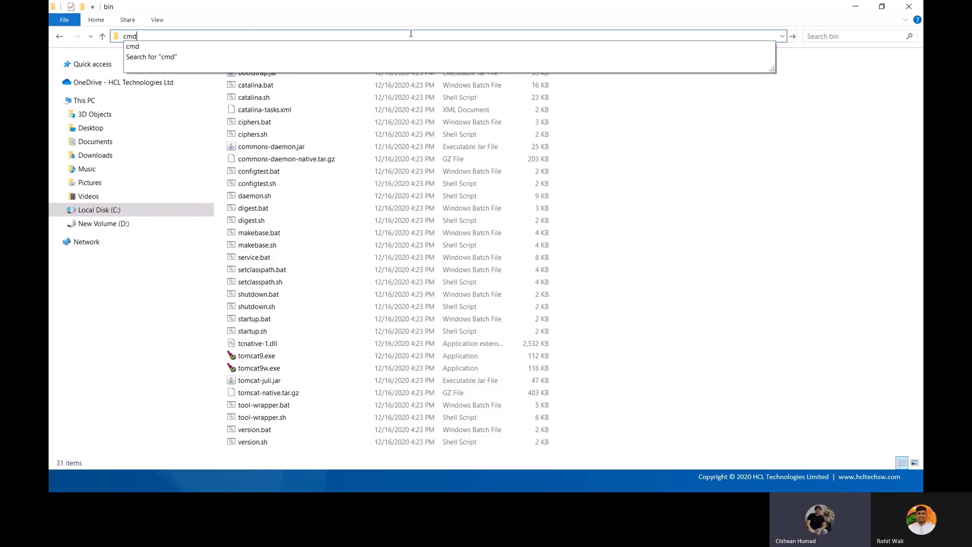
key(Return)
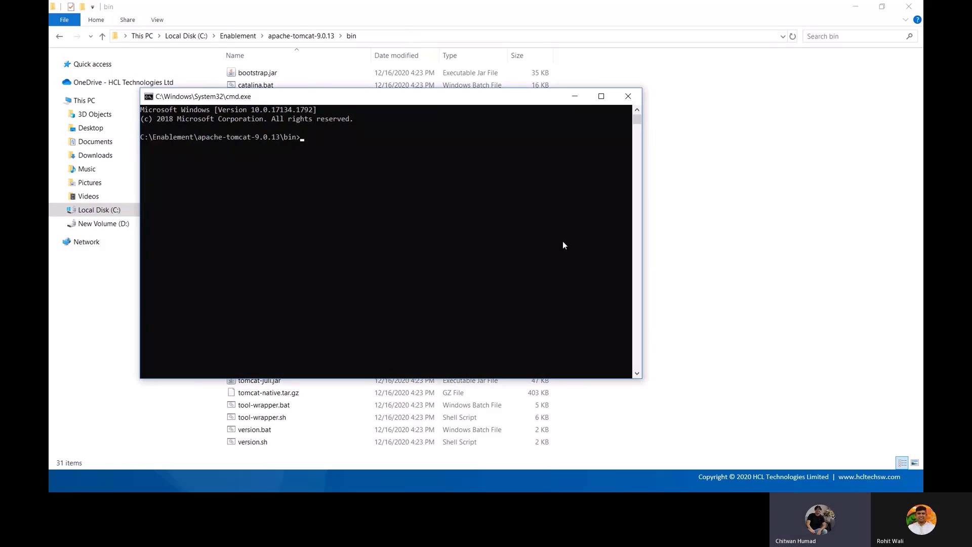
Run startup.bat to start Tomcat and move its console window aside
text(startup.bat)
key(alt+Tab)
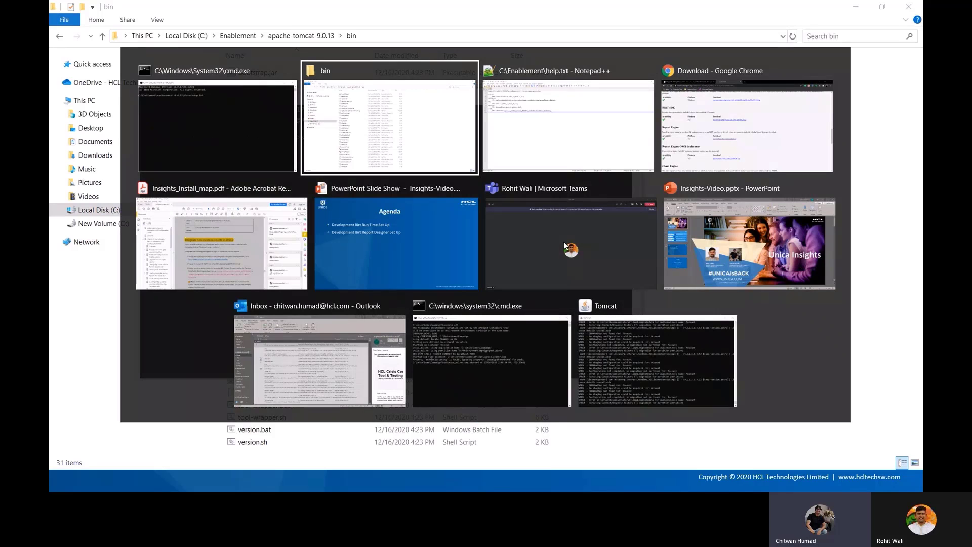
key(Escape)
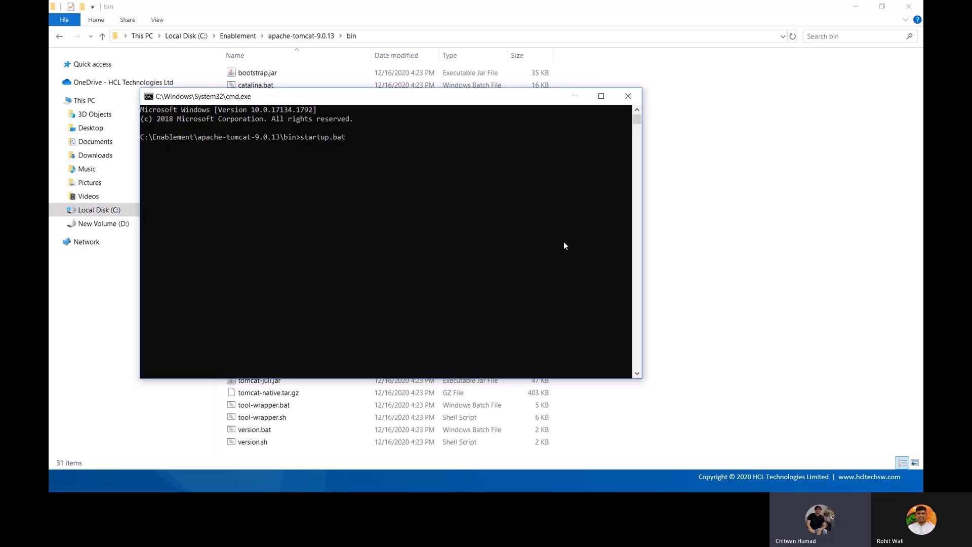
key(Return)
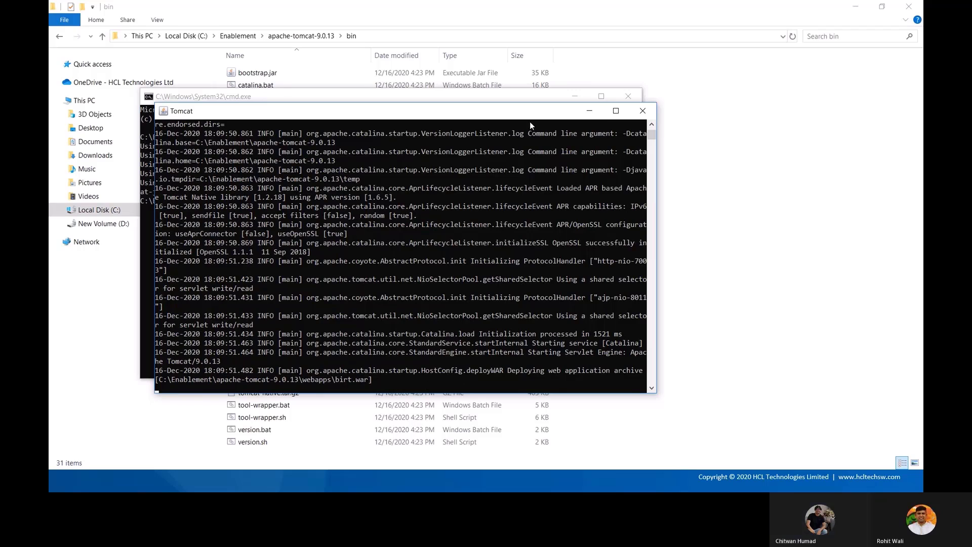
drag(530, 112, 689, 43)
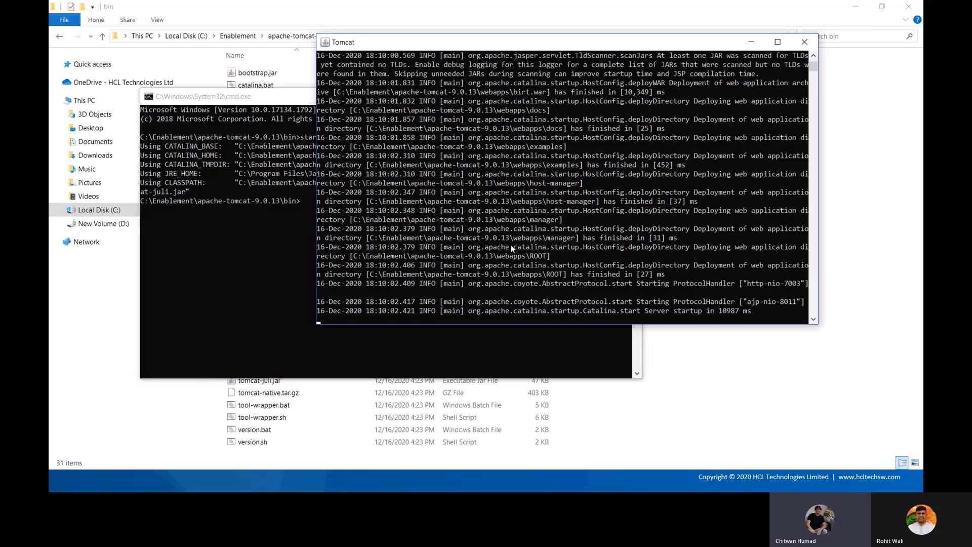
Open the eclipse folder in birt-report-designer-all-in-one-4.8.0 and select eclipse.exe
click(720, 380)
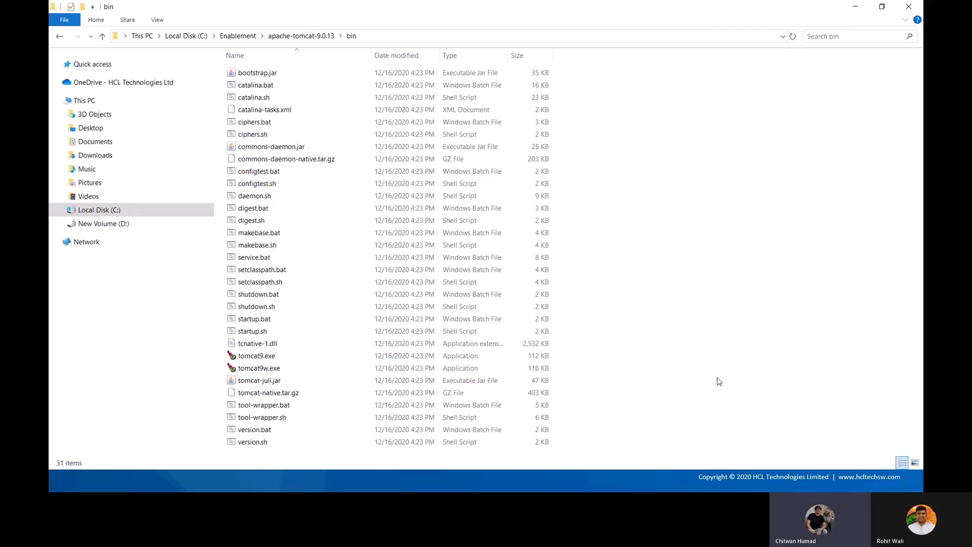
click(237, 36)
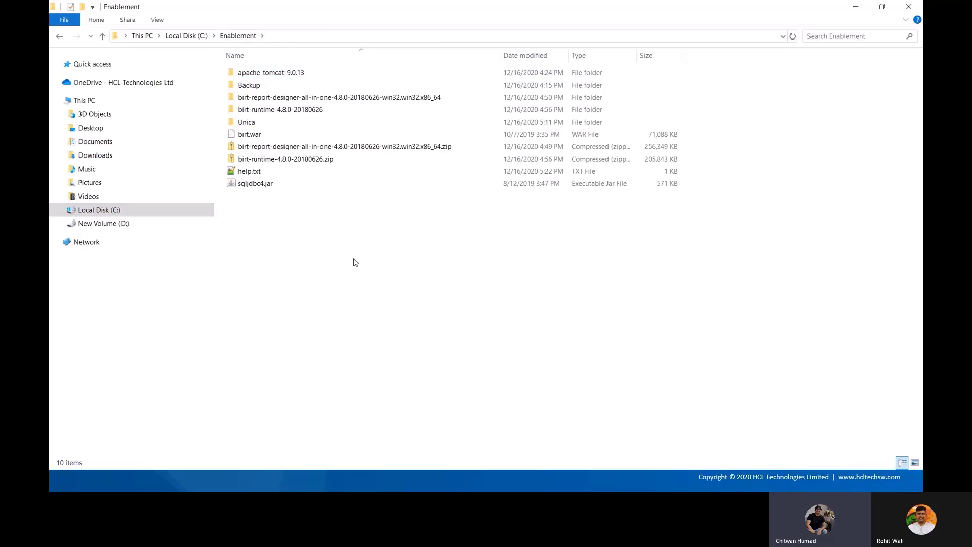
click(382, 148)
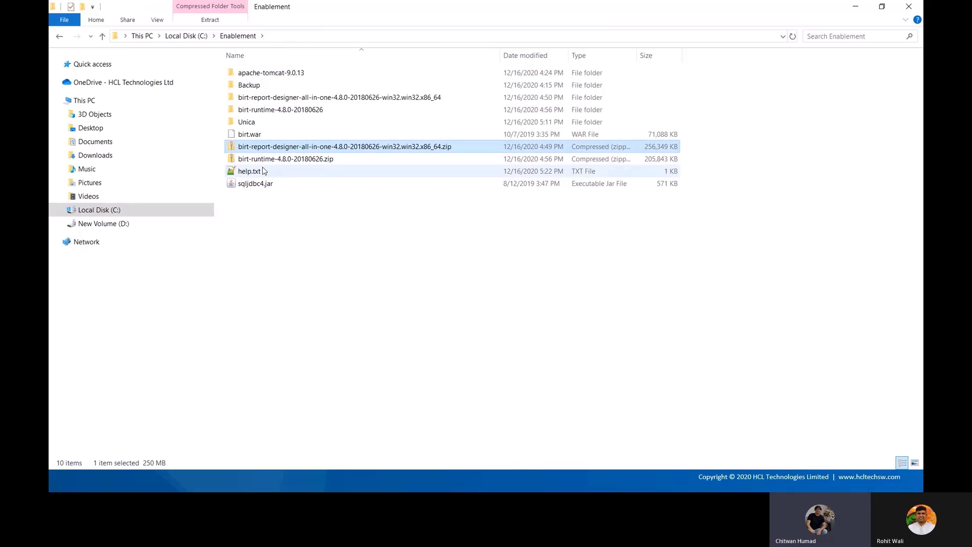
click(442, 202)
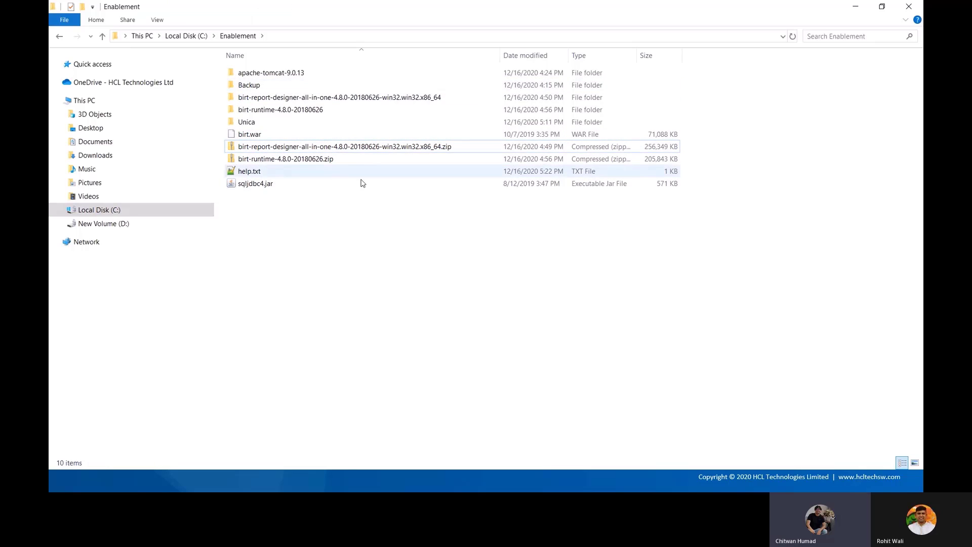
double_click(388, 101)
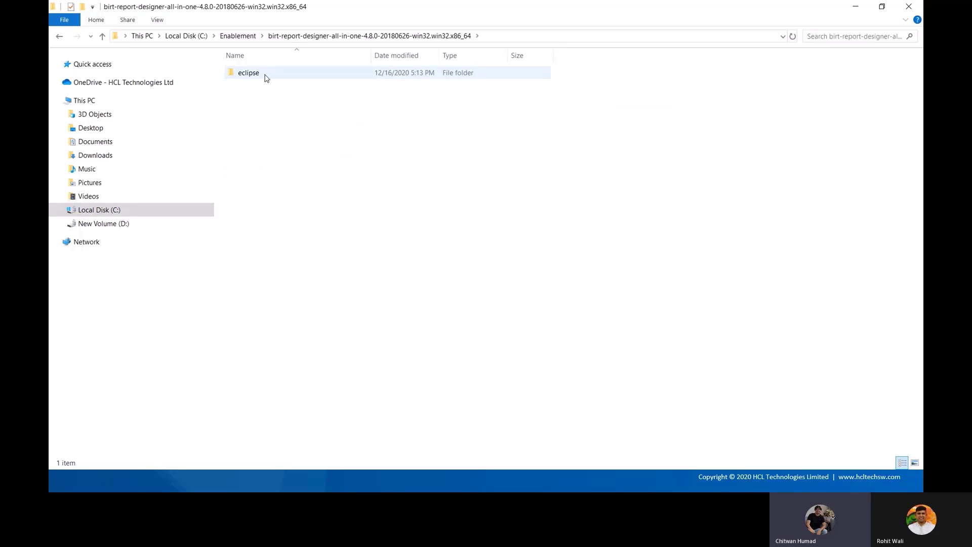
double_click(248, 73)
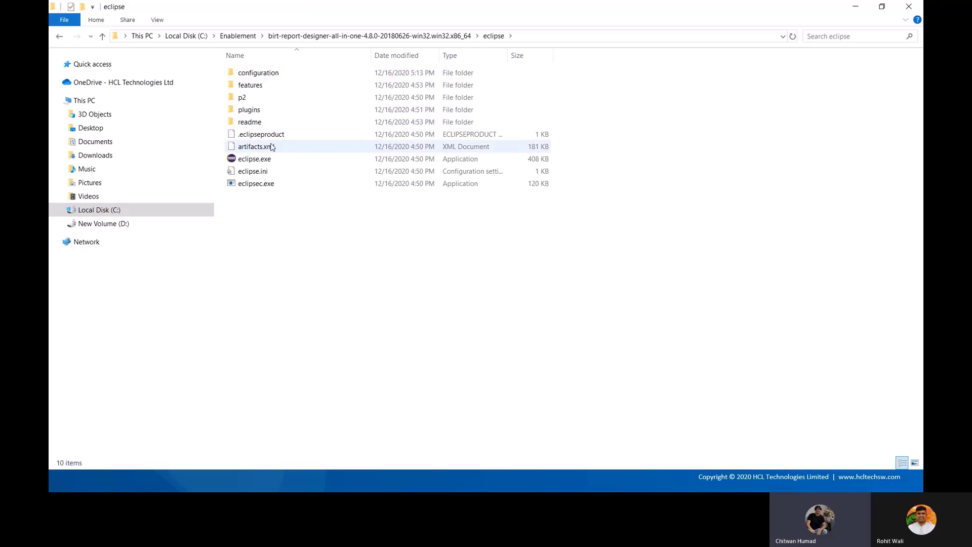
click(266, 162)
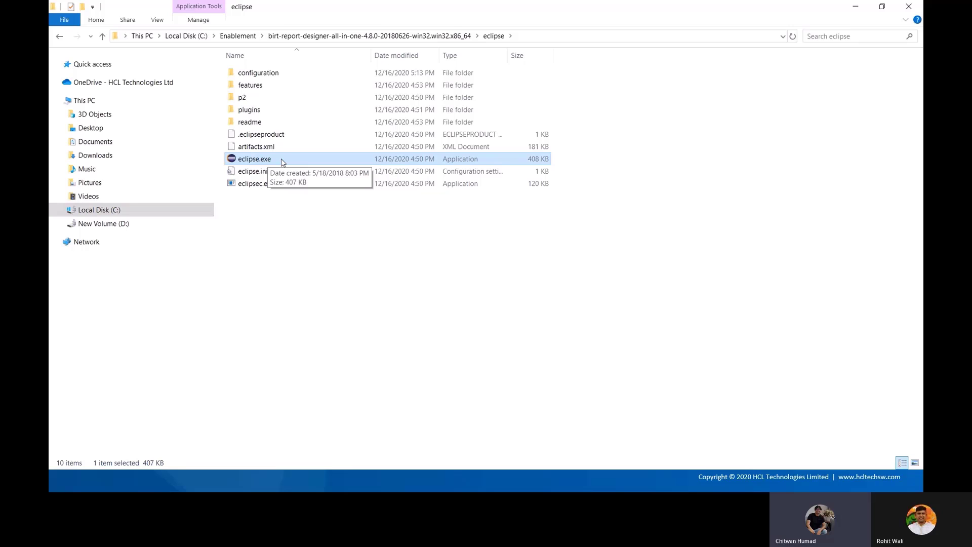
Launch eclipse.exe on integrated graphics with workspace C:\Enablement\Unica\Deliver
double_click(281, 159)
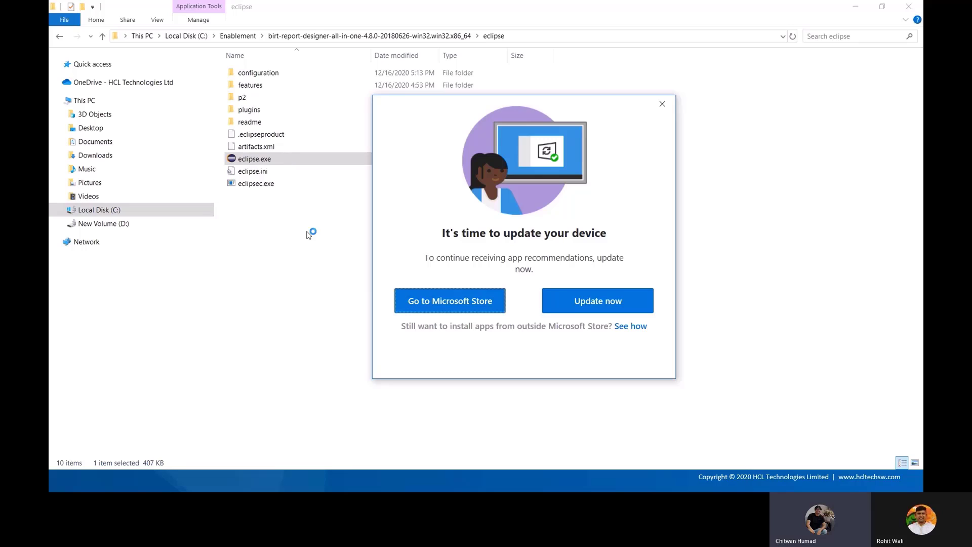
click(664, 103)
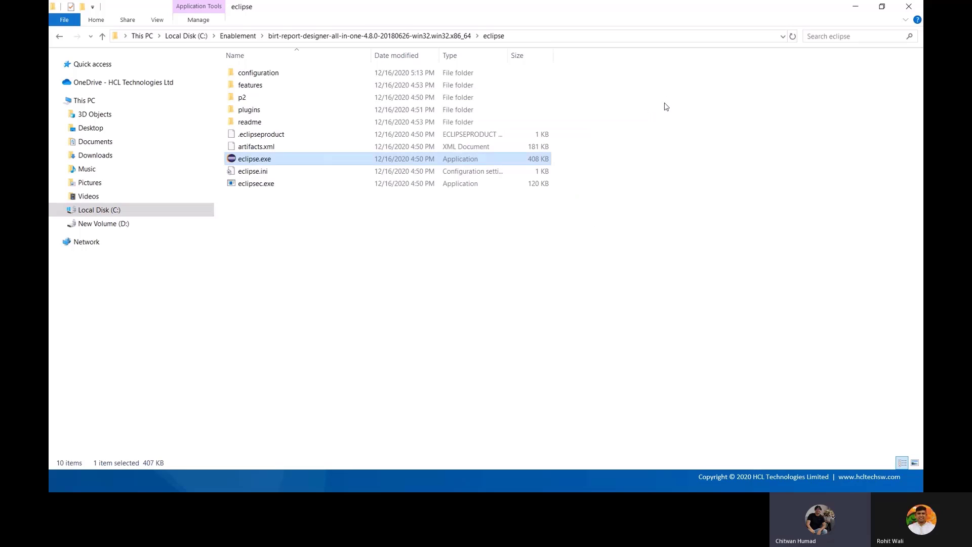
right_click(323, 160)
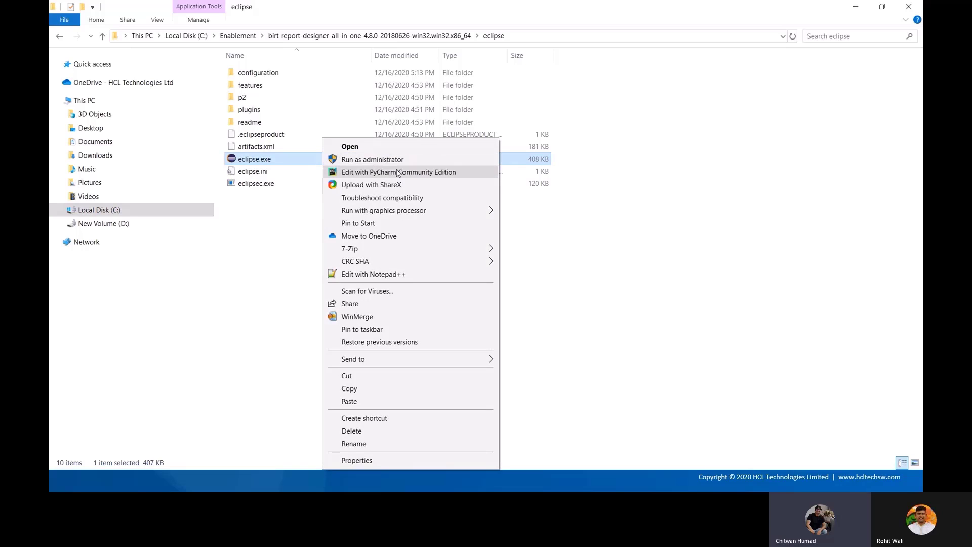
mouse_move(429, 211)
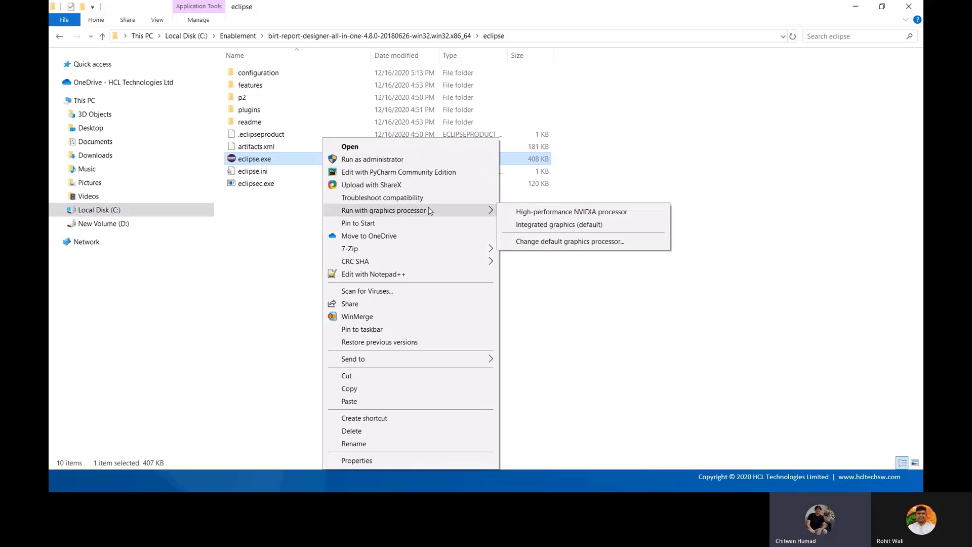
click(550, 226)
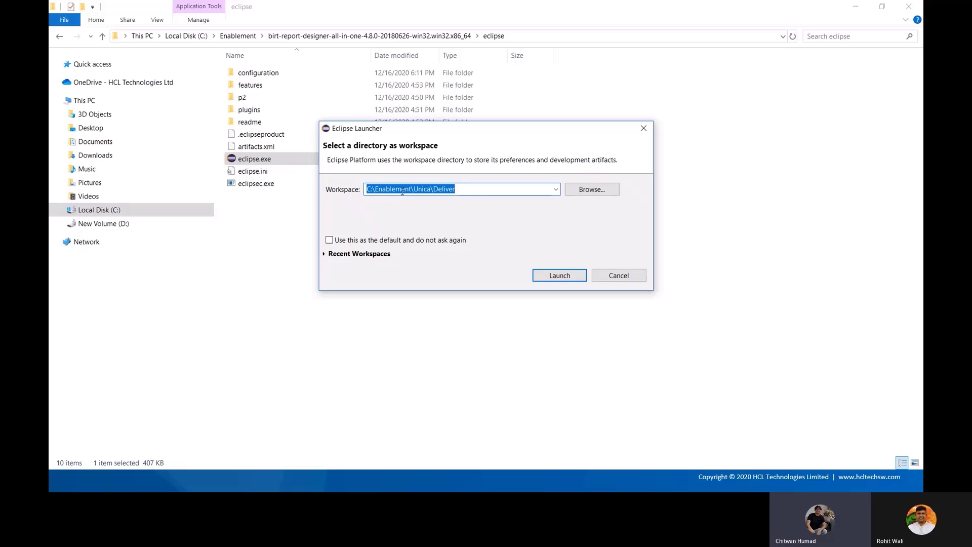
click(484, 189)
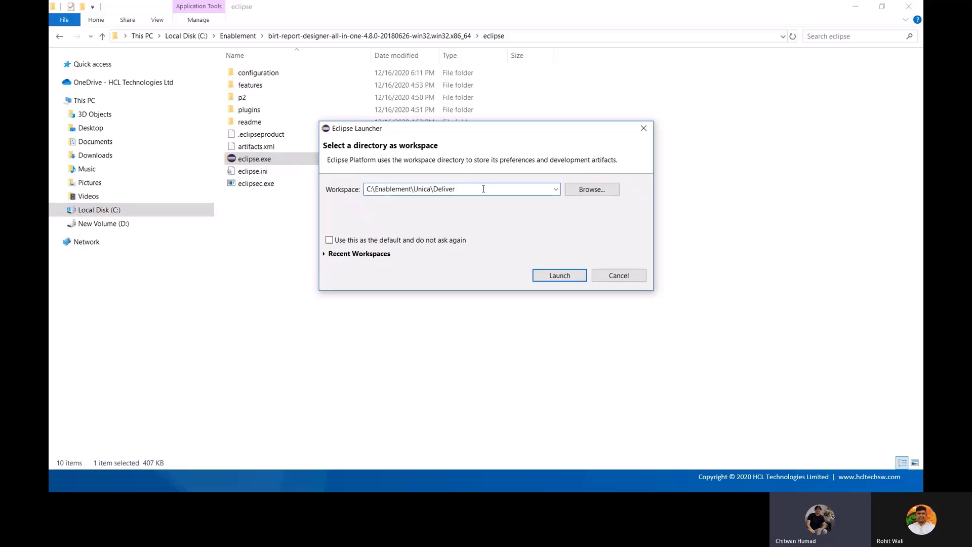
click(560, 275)
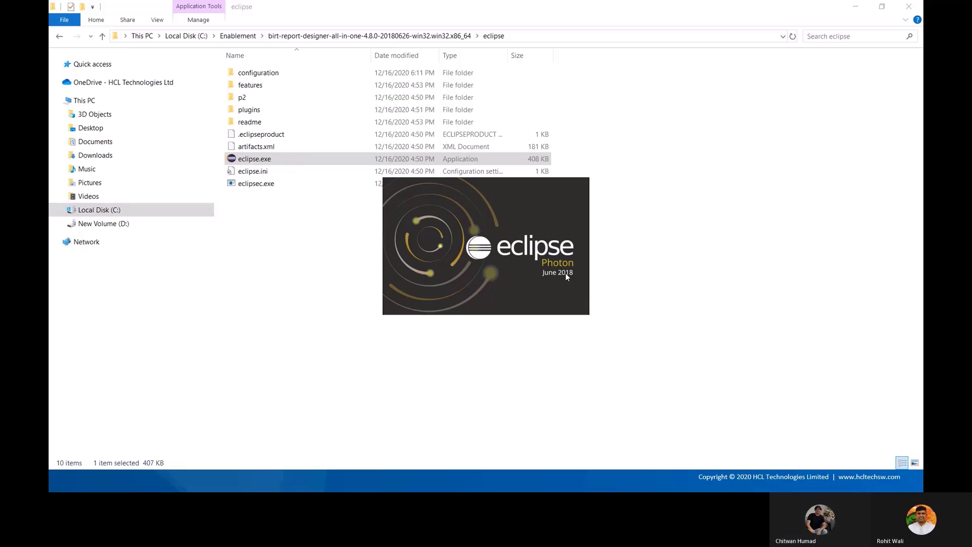
Open the Deliver workspace folder under Enablement > Unica in File Explorer
click(241, 36)
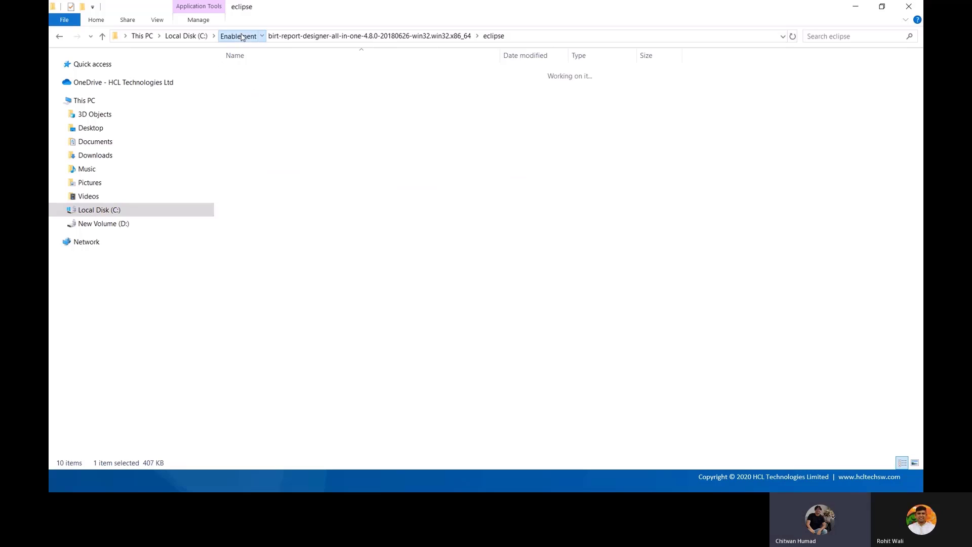
double_click(247, 122)
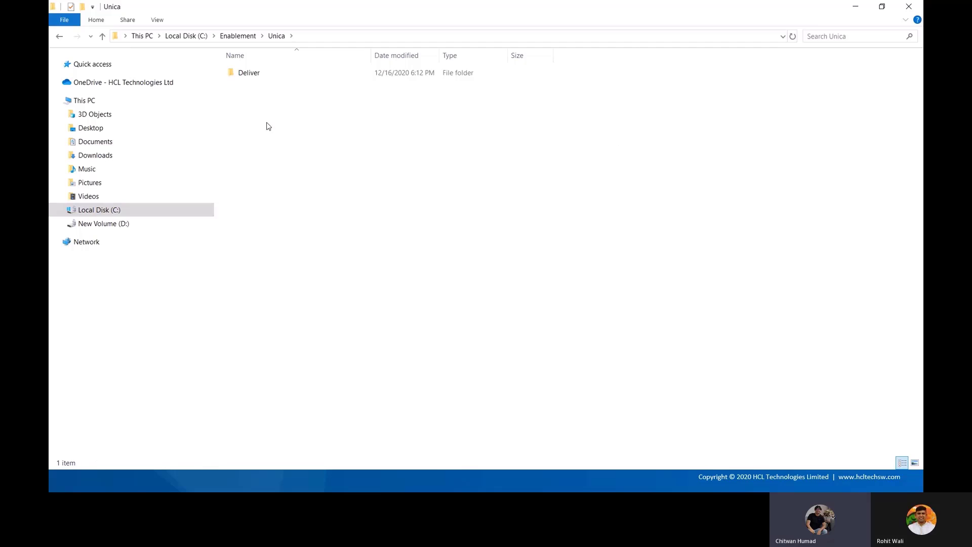
double_click(250, 75)
Switch to the Deliver - Eclipse Platform window showing the Welcome page
key(alt+Tab)
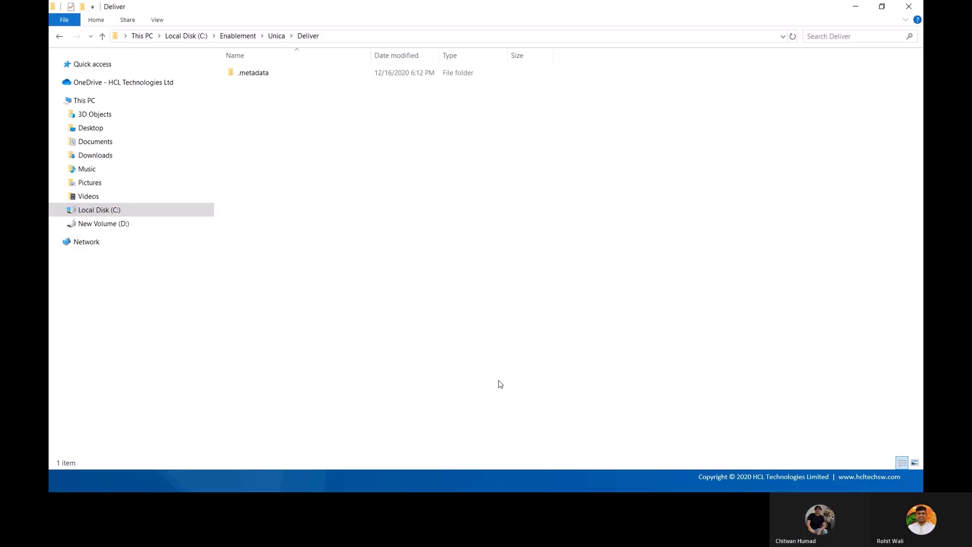
key(alt+Tab)
key(alt+Tab)
key(alt+Tab)
key(alt+Tab)
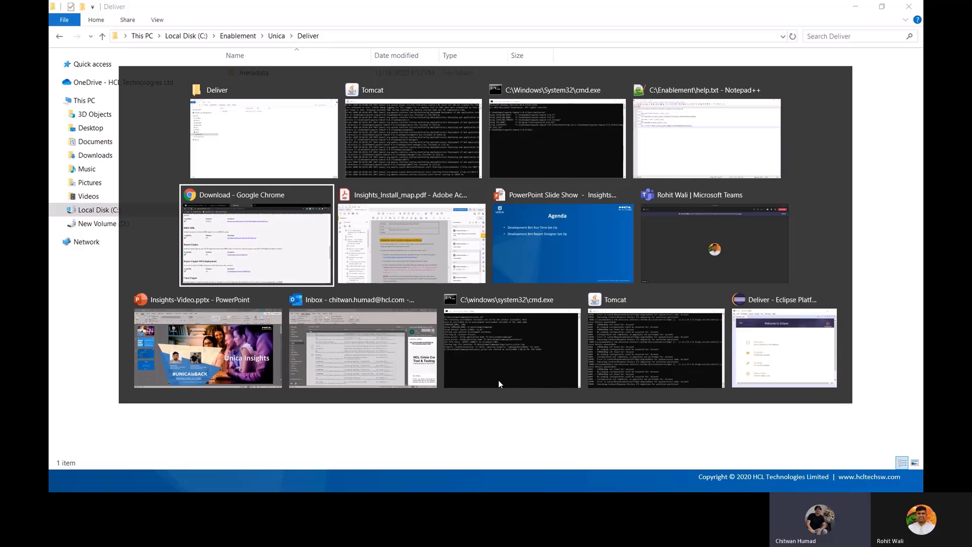
key(alt+Tab)
key(alt+Tab)
key(alt+Tab)
key(alt+Tab)
key(alt+Tab)
key(alt+Tab)
key(alt+Tab)
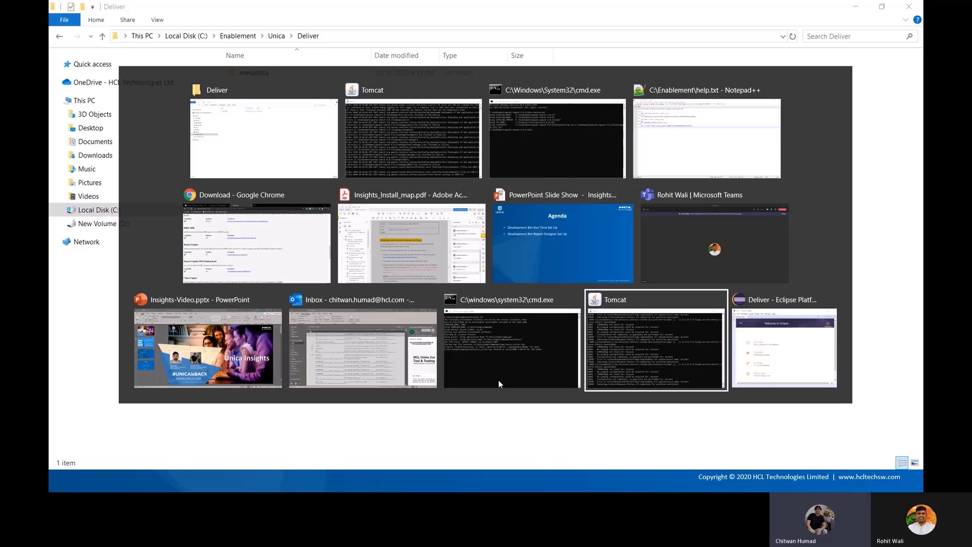
key(alt+Tab)
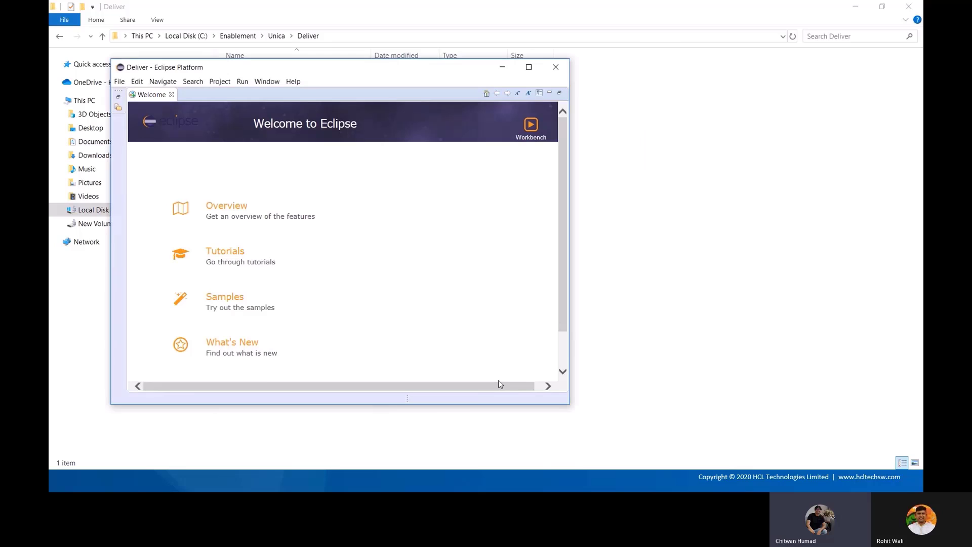
Maximize the Eclipse window and close the Welcome page
click(530, 68)
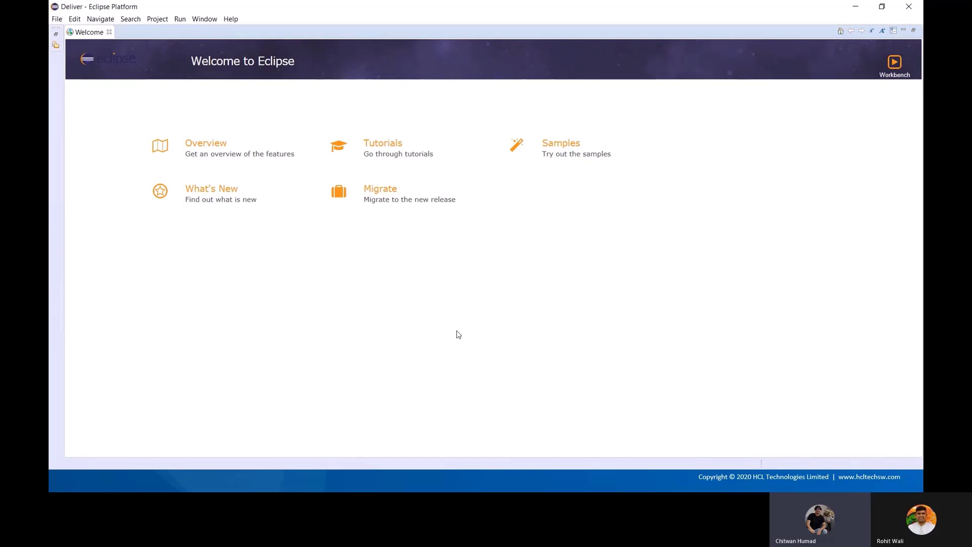
click(109, 33)
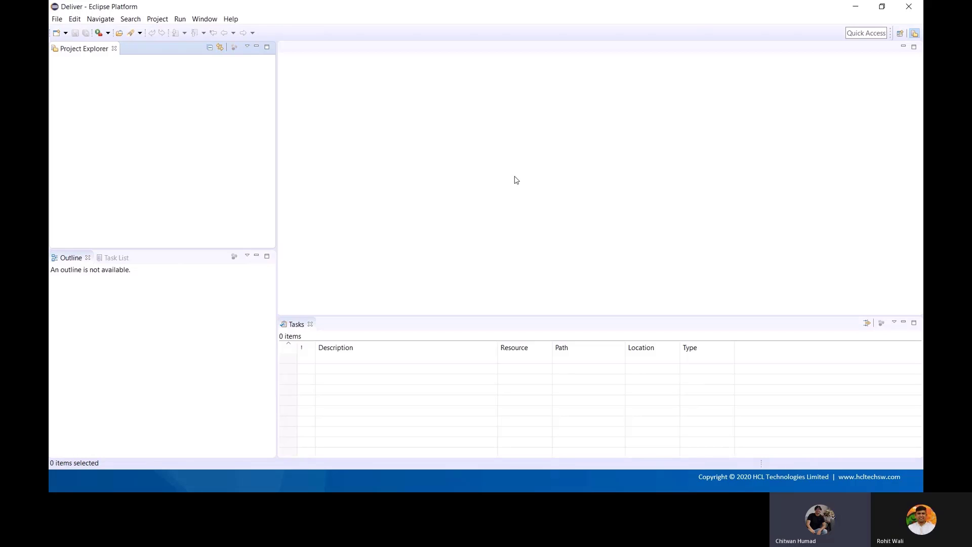
Start a Report Project from the Business Intelligence and Reporting Tools category of the New Project wizard
click(57, 20)
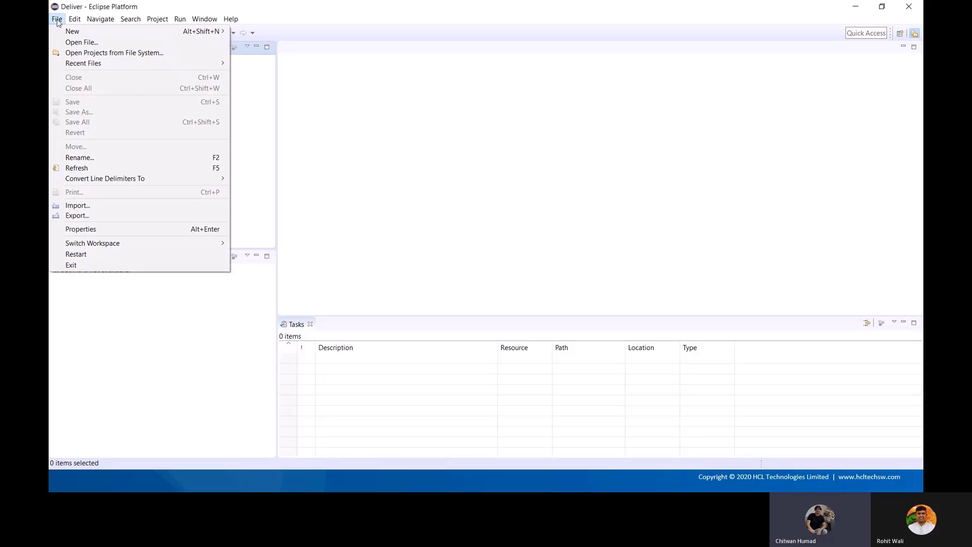
click(57, 20)
click(57, 20)
mouse_move(76, 36)
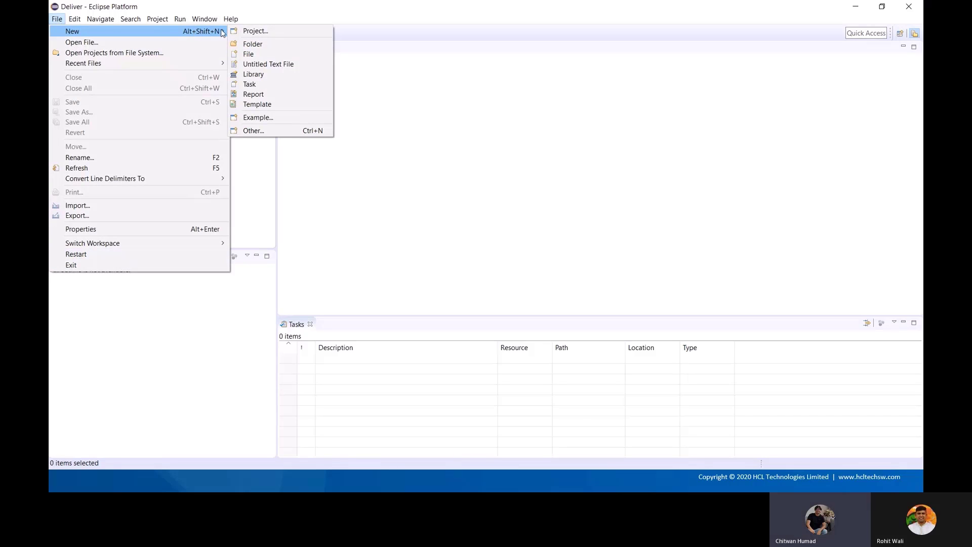
click(247, 33)
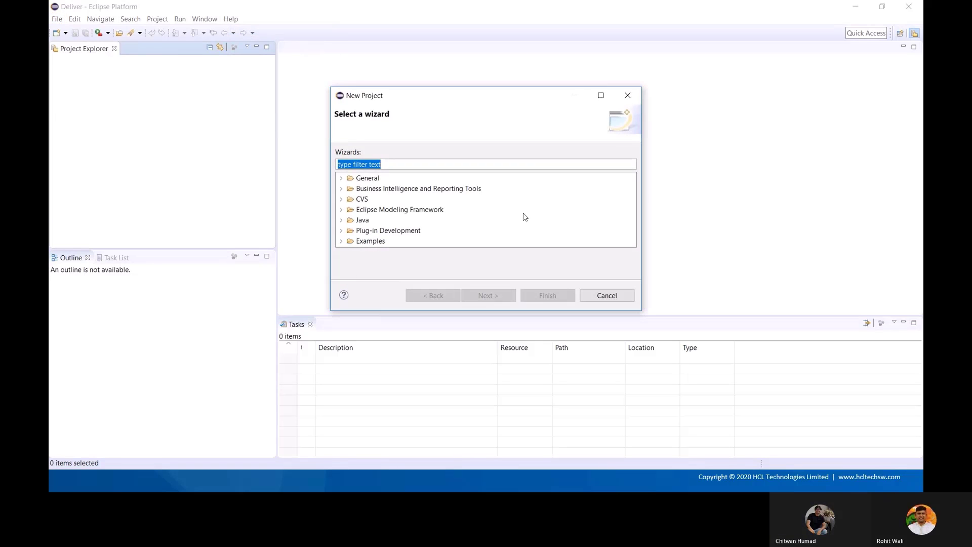
click(434, 192)
click(341, 188)
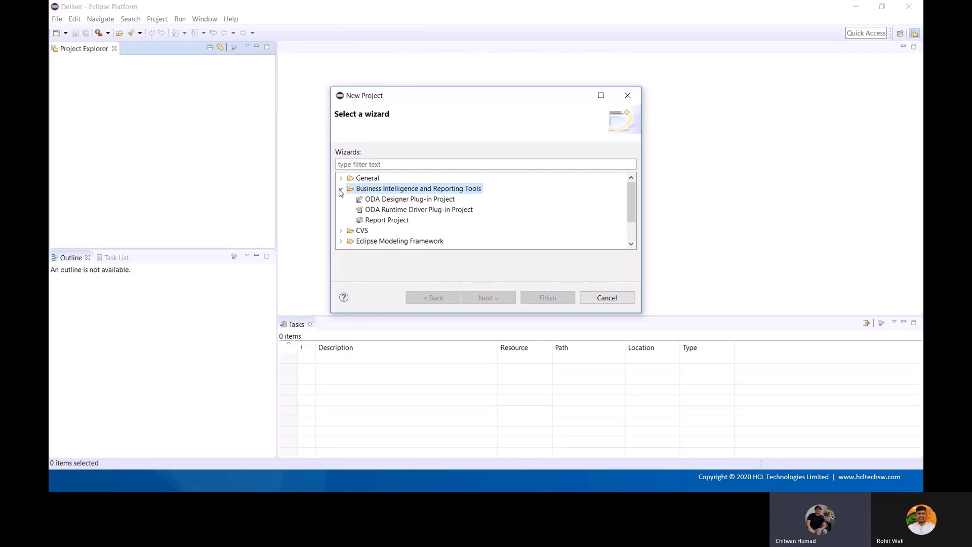
click(400, 221)
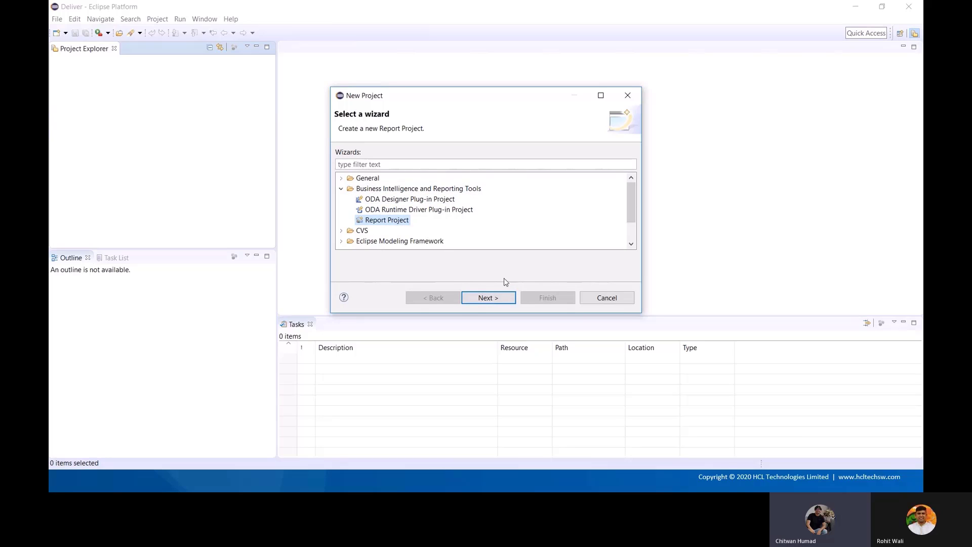
click(494, 301)
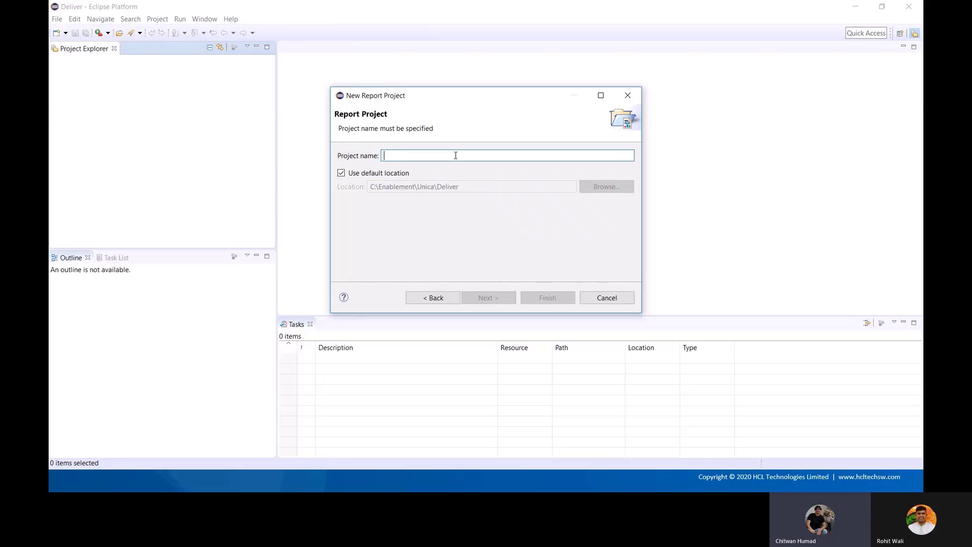
Create the Custom Reports project in the default location and accept the Report Design perspective
text(Custom)
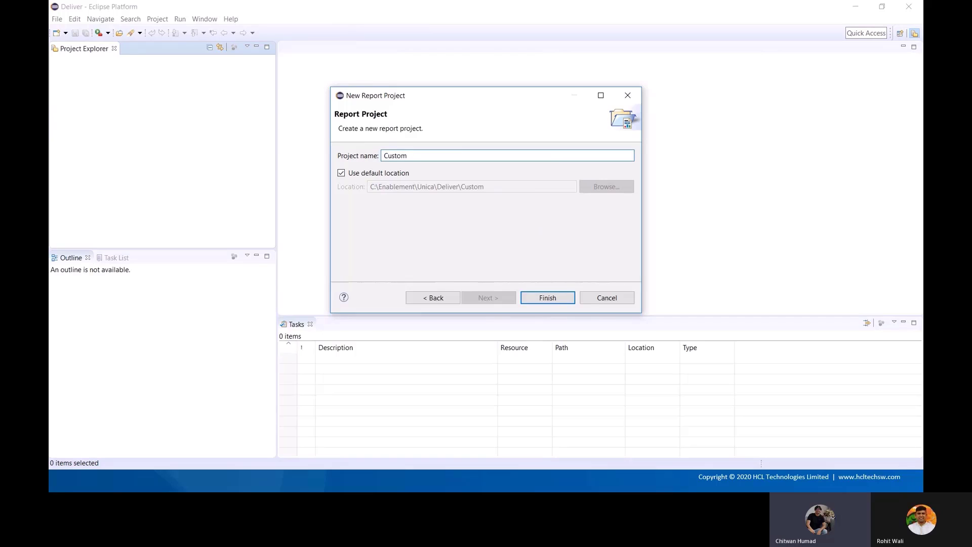
text( Reports)
click(341, 174)
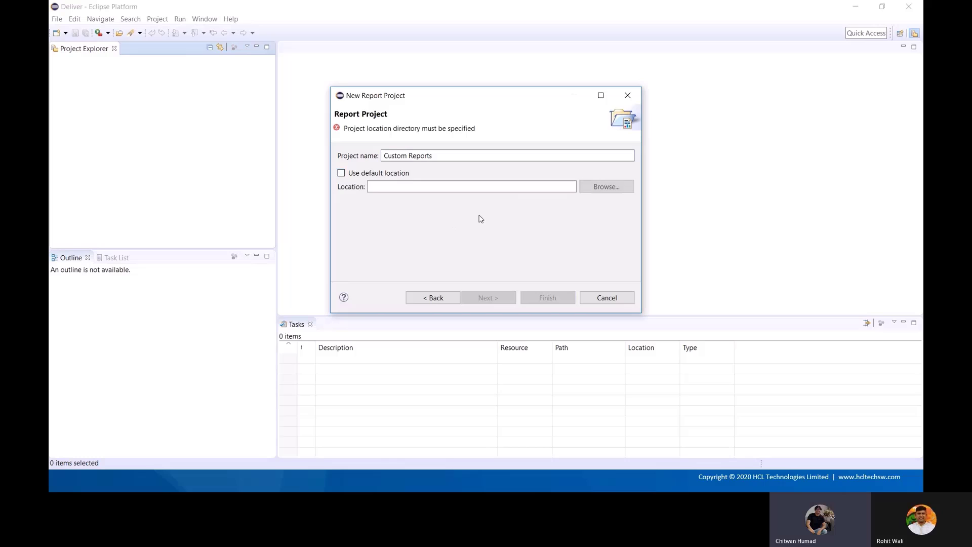
click(342, 173)
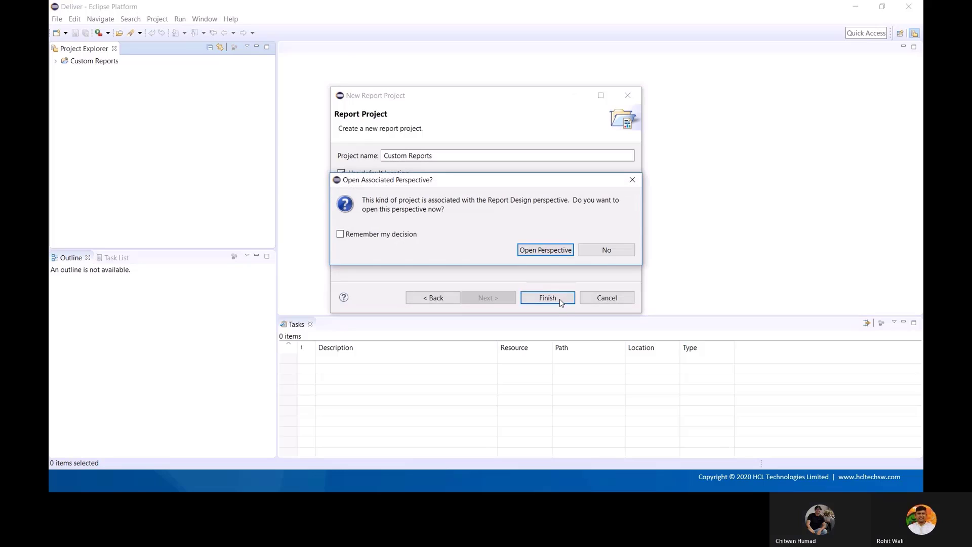
click(545, 251)
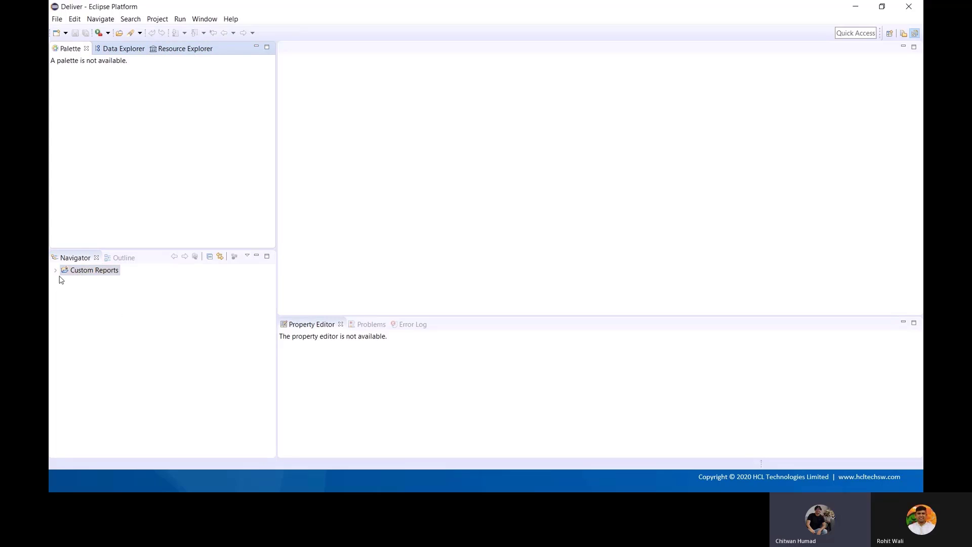
Expand Custom Reports in Navigator, then browse the Report Design views without adding one
double_click(115, 269)
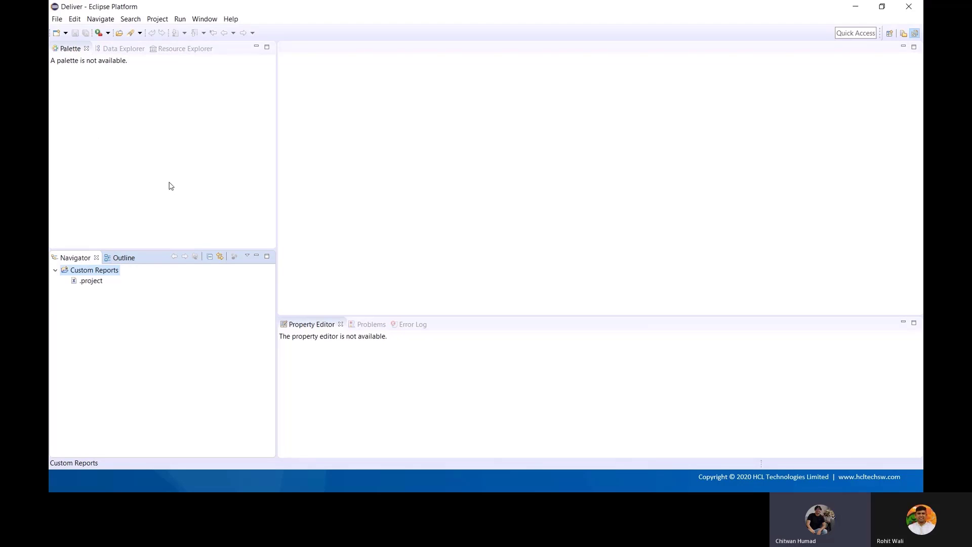
click(205, 21)
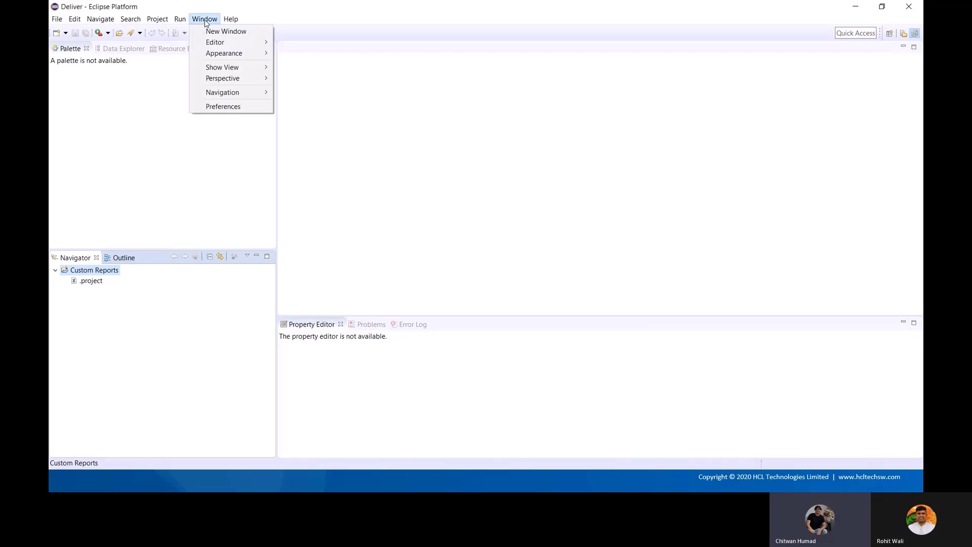
mouse_move(222, 71)
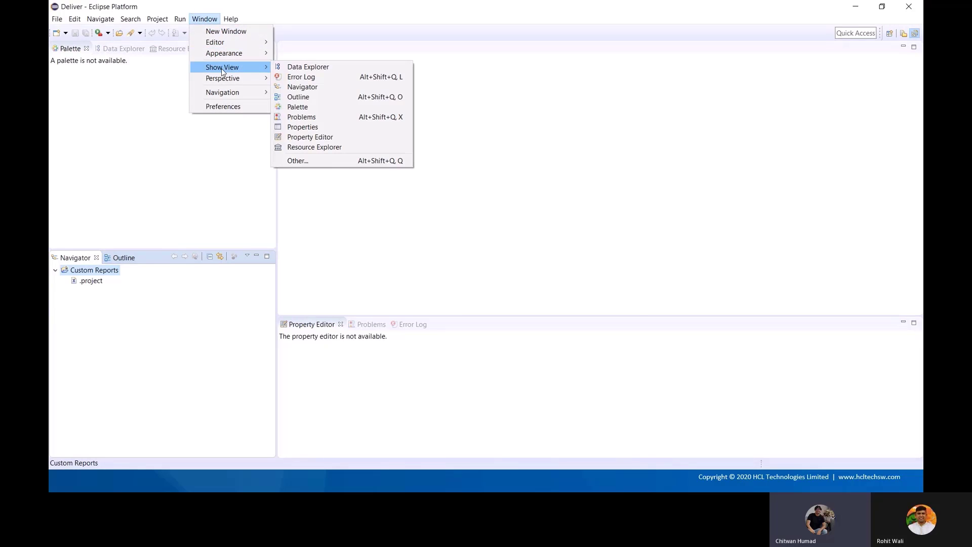
click(324, 161)
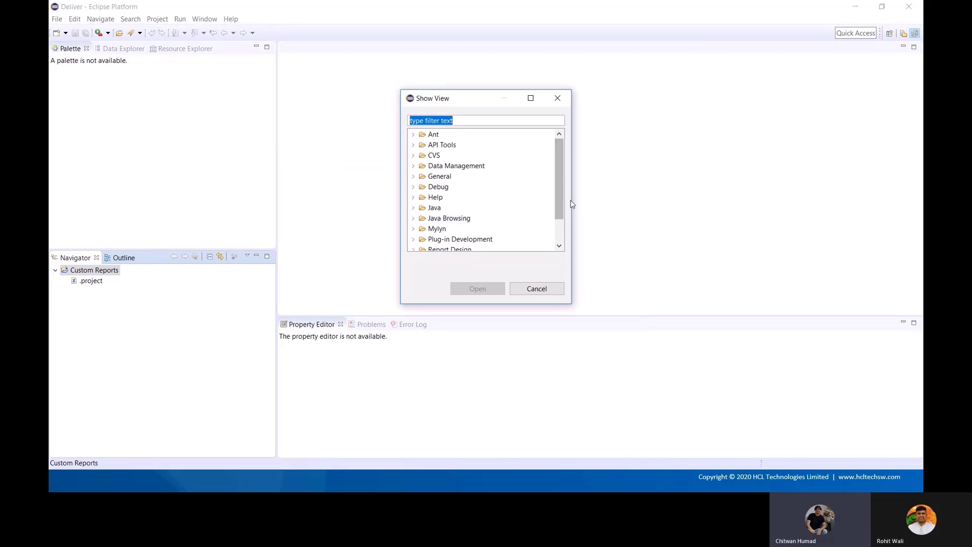
drag(559, 188, 557, 220)
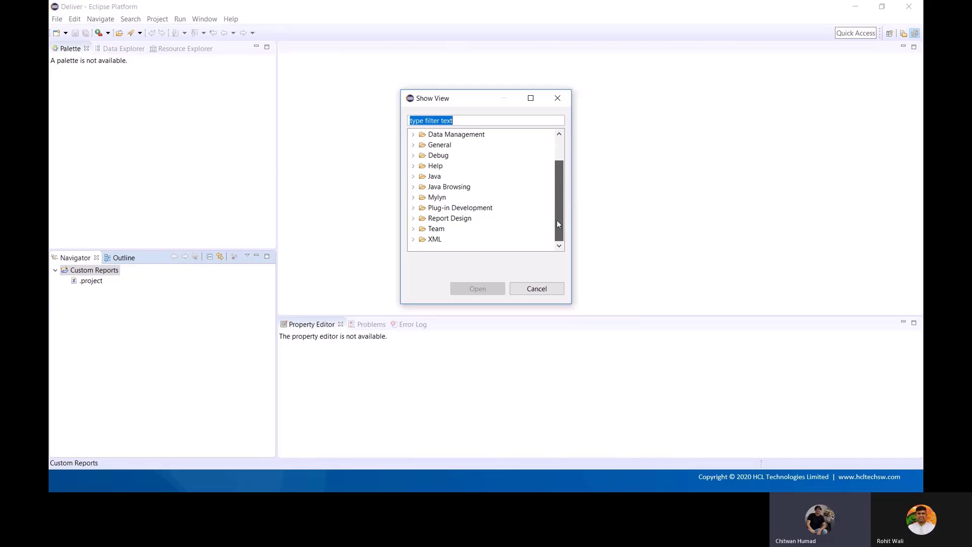
click(414, 218)
scroll(525, 208, down, 2)
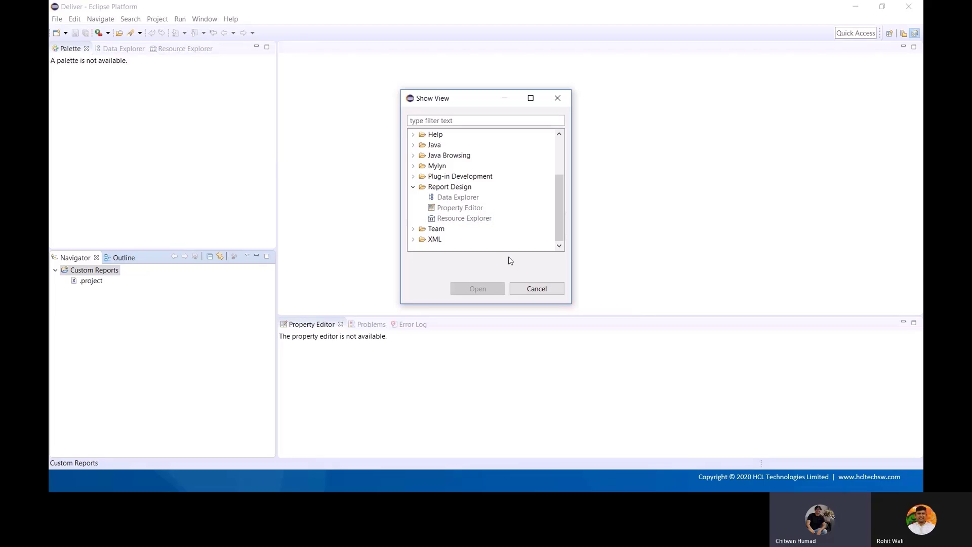
click(545, 291)
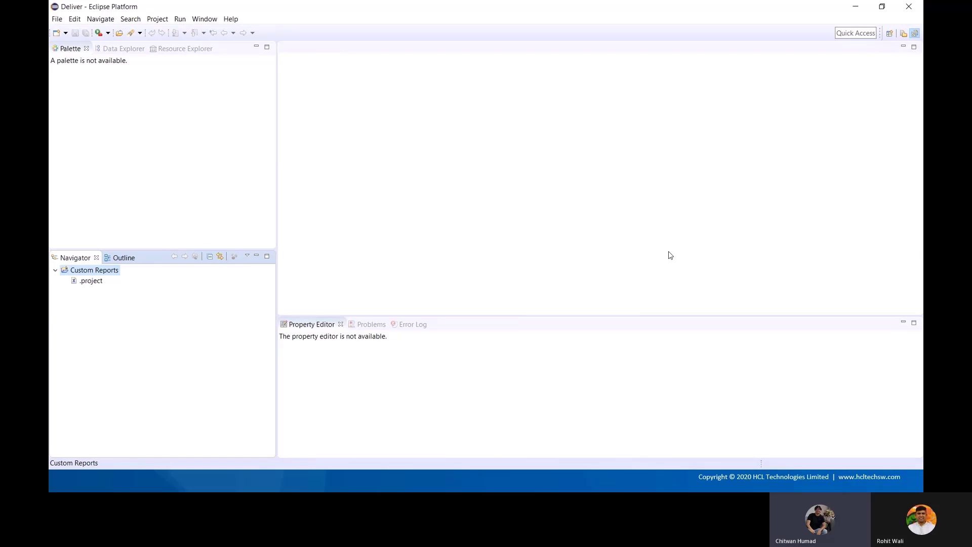
Exit Eclipse from the File menu
click(57, 20)
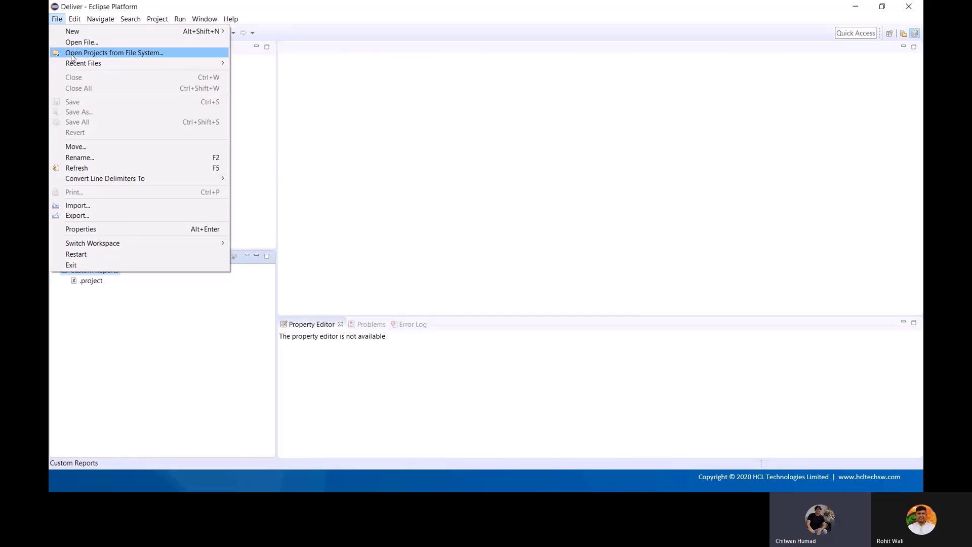
click(279, 4)
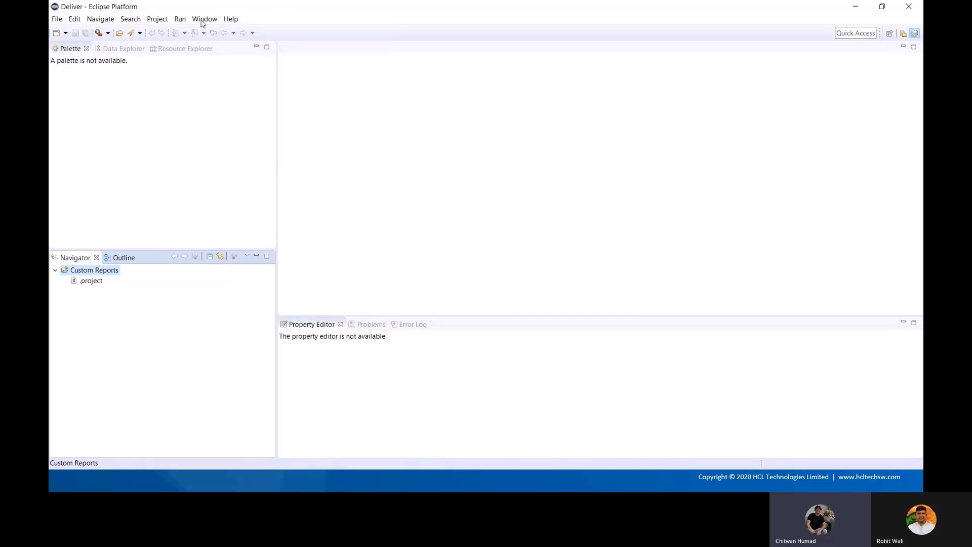
click(59, 21)
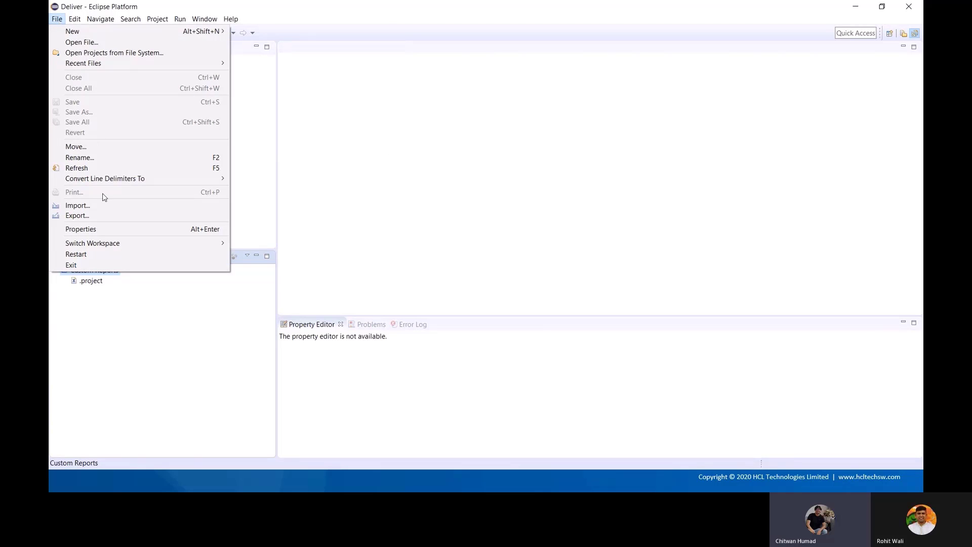
click(98, 264)
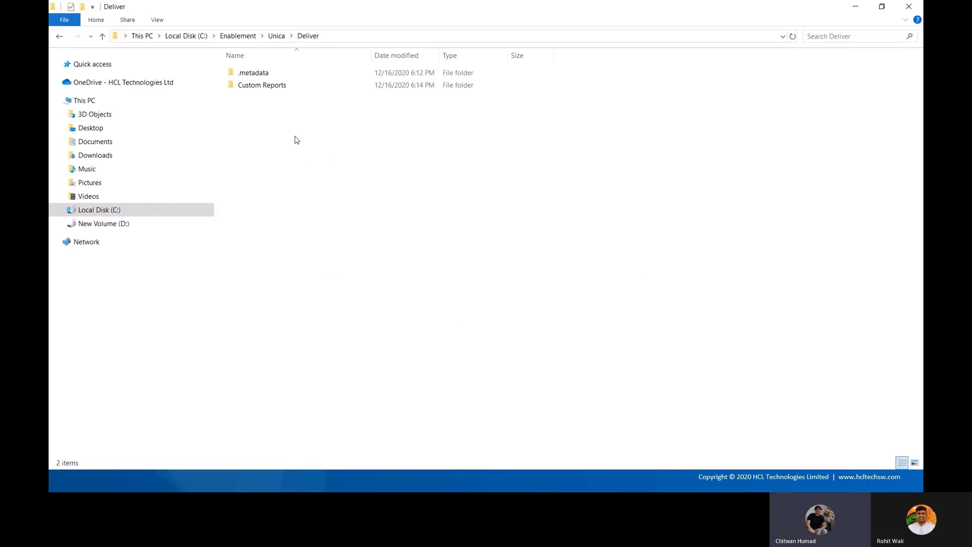
Open the Custom Reports folder and select its .project file
click(267, 88)
click(307, 193)
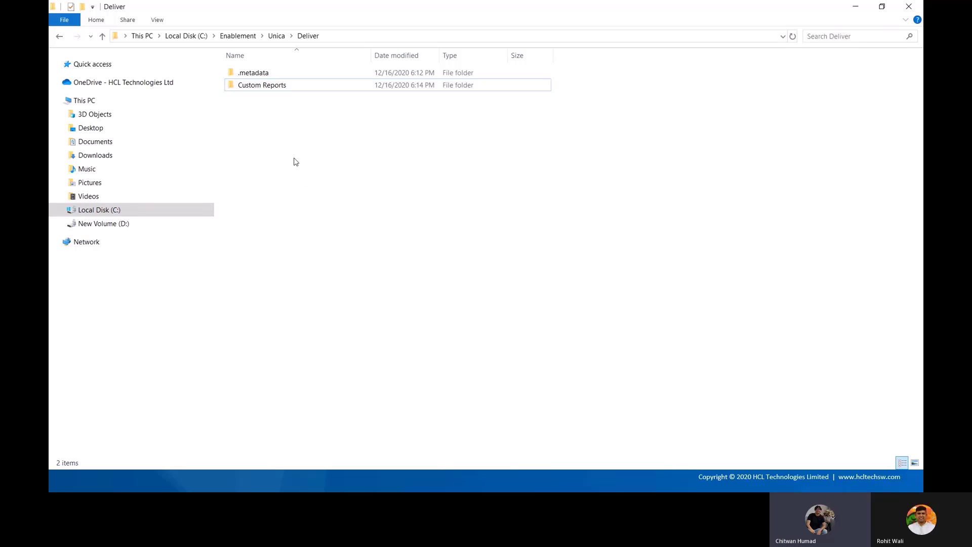
double_click(266, 86)
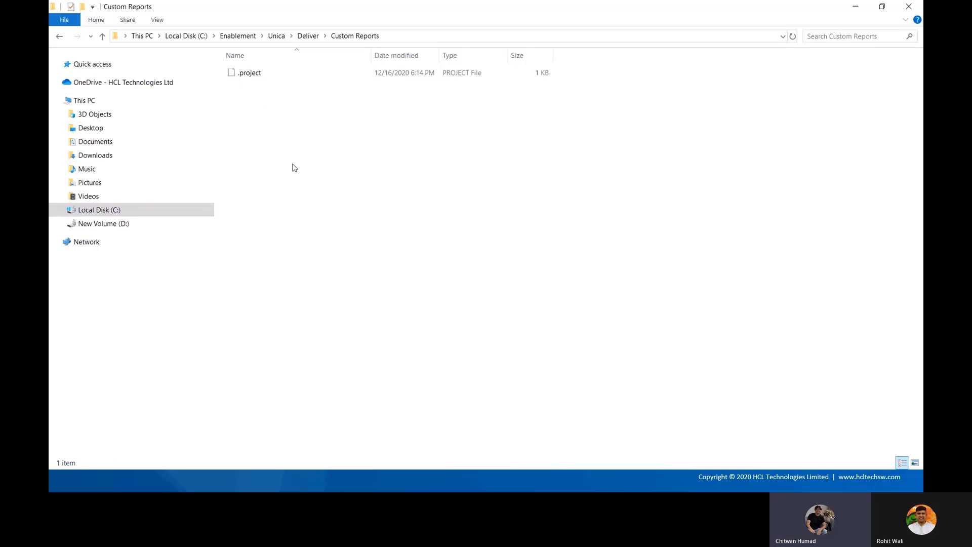
click(252, 76)
click(302, 112)
Go up to Enablement, open birt-report-designer-all-in-one-4.8.0 > eclipse, and select eclipse.exe
click(309, 37)
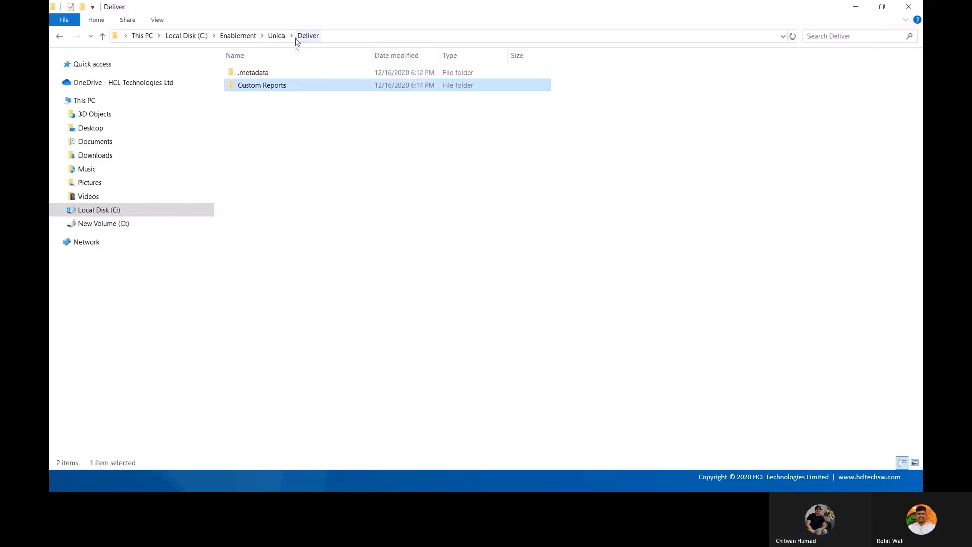
click(277, 36)
click(242, 37)
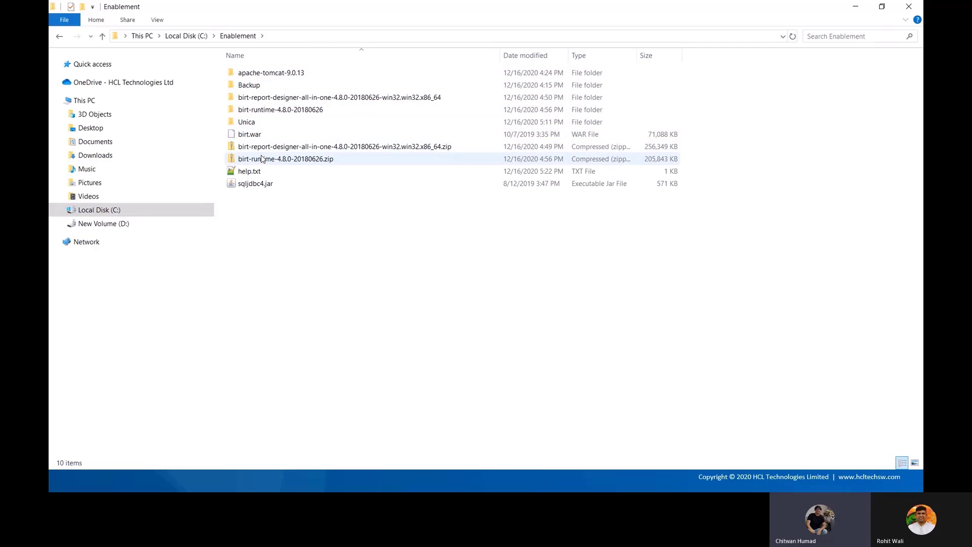
double_click(270, 101)
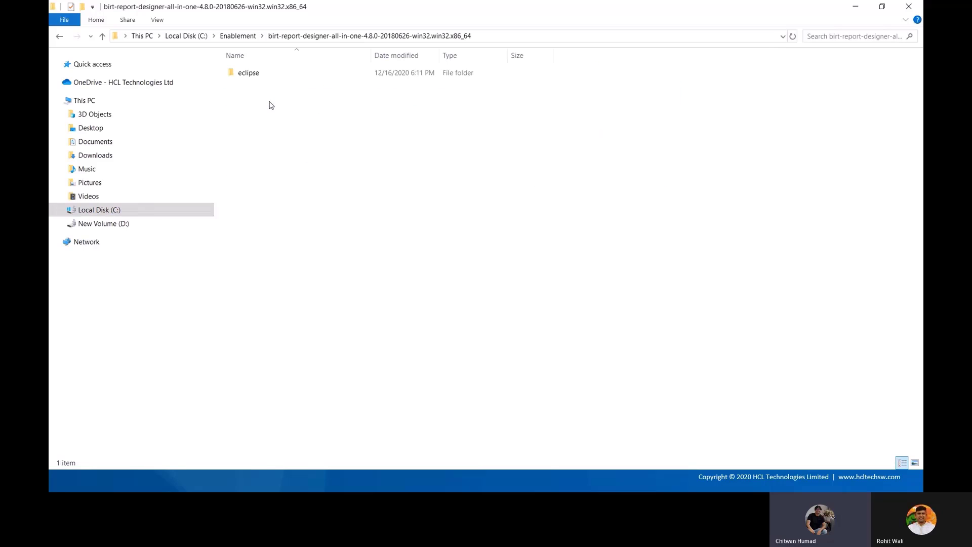
double_click(256, 75)
click(258, 162)
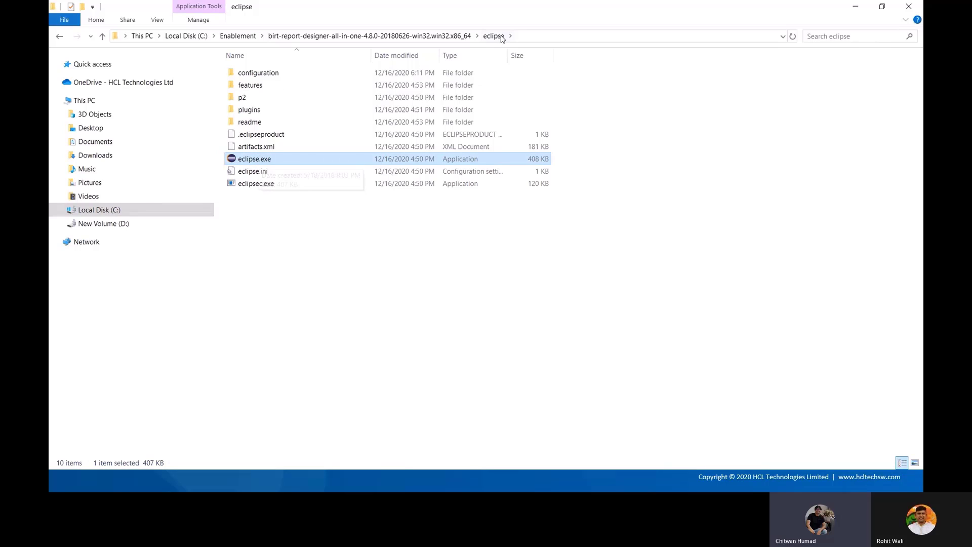
Run eclipse.exe with the Integrated graphics (default) processor
right_click(256, 164)
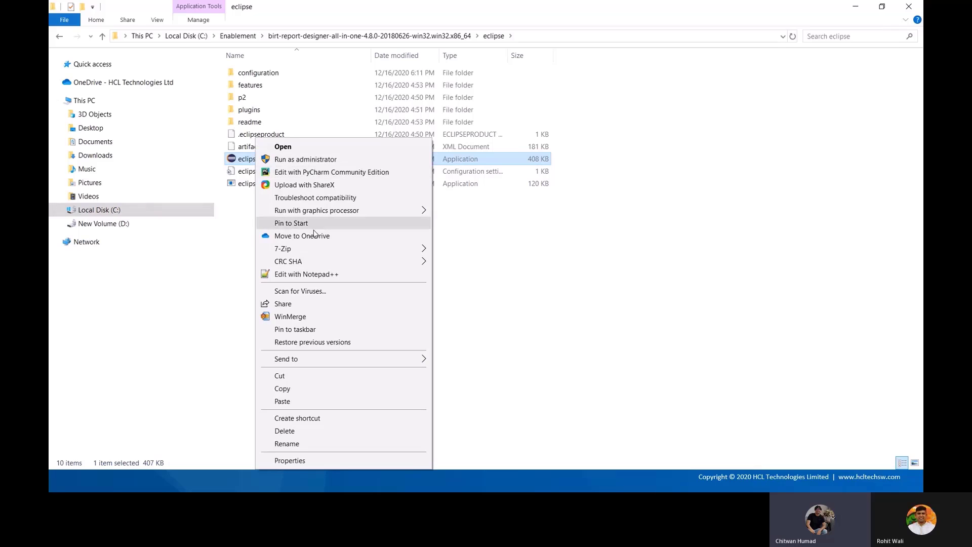
click(479, 318)
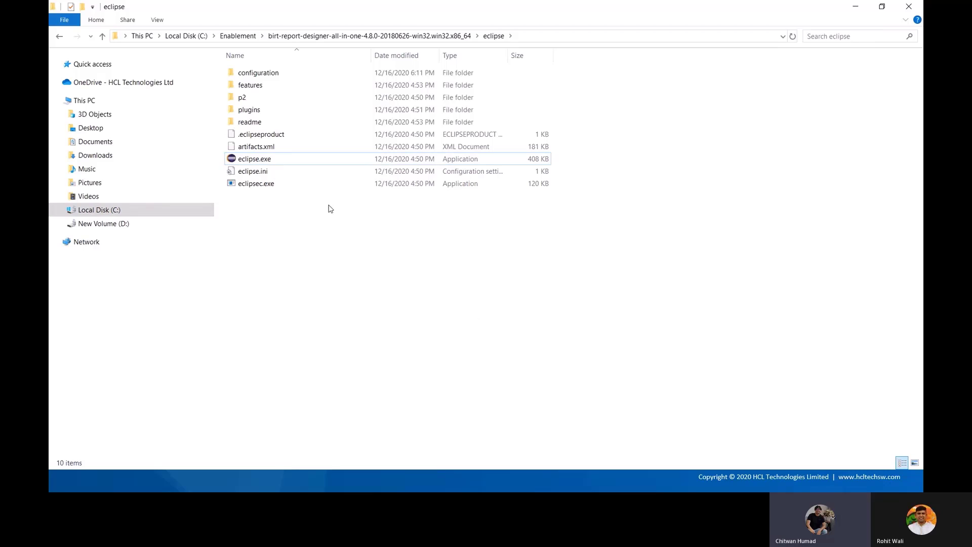
right_click(294, 165)
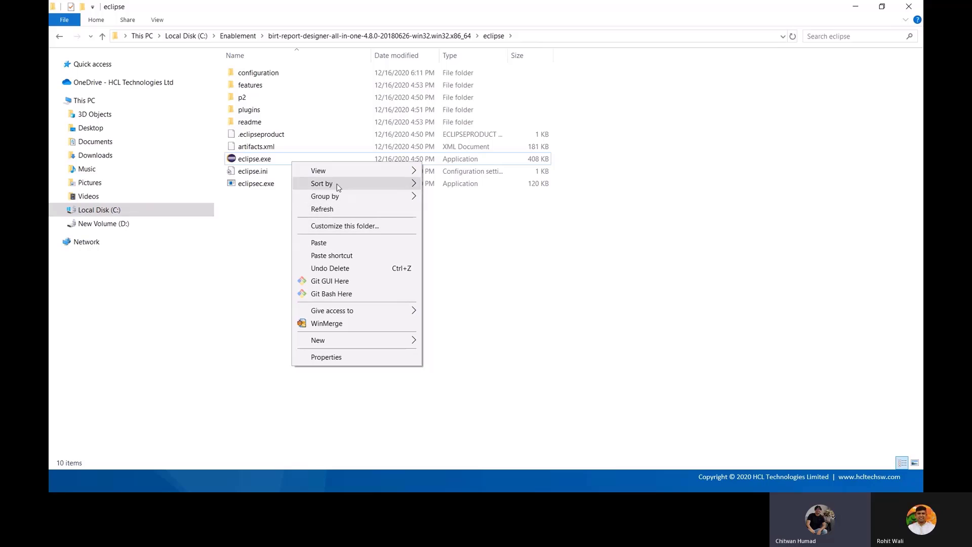
click(261, 160)
right_click(261, 159)
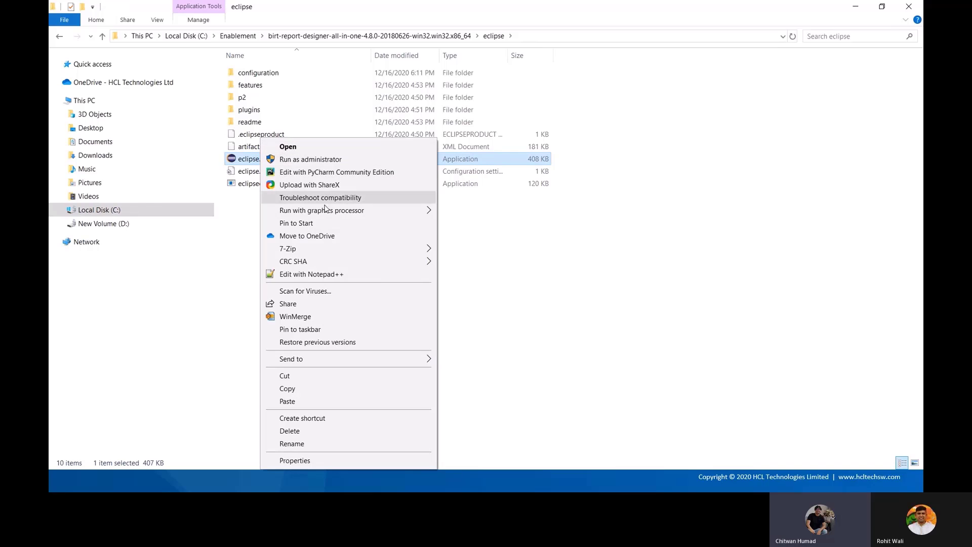
mouse_move(334, 211)
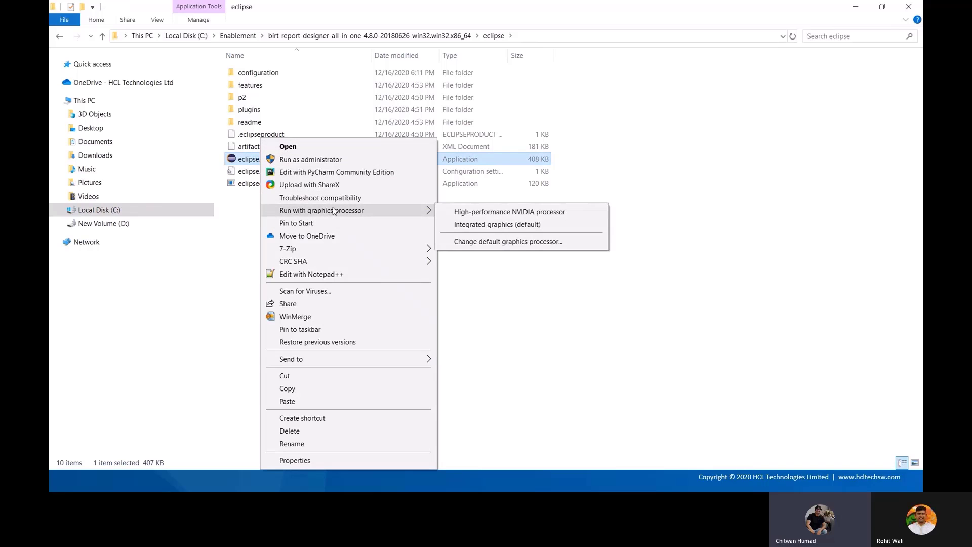
click(493, 225)
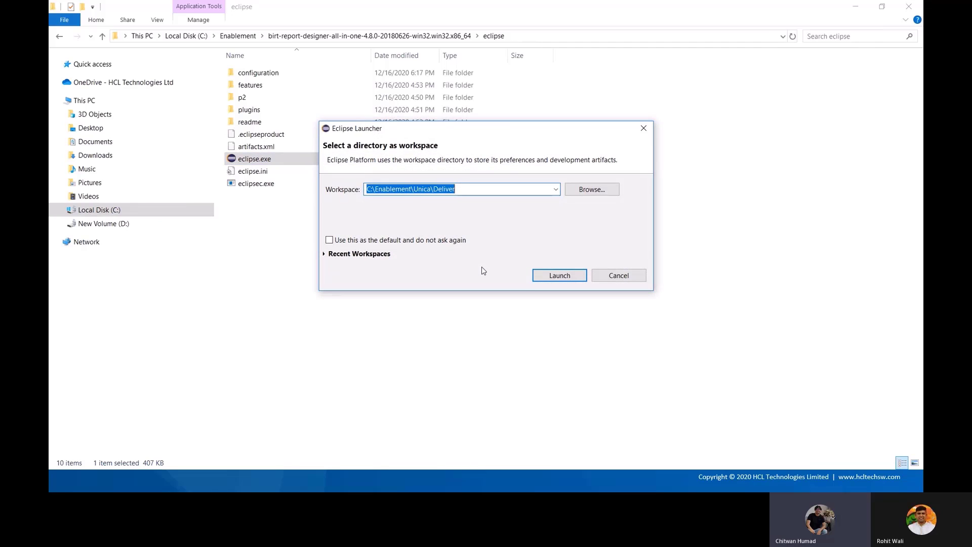
Launch Eclipse on the C:\Enablement\Unica\Deliver workspace and show the Data Explorer view
click(561, 278)
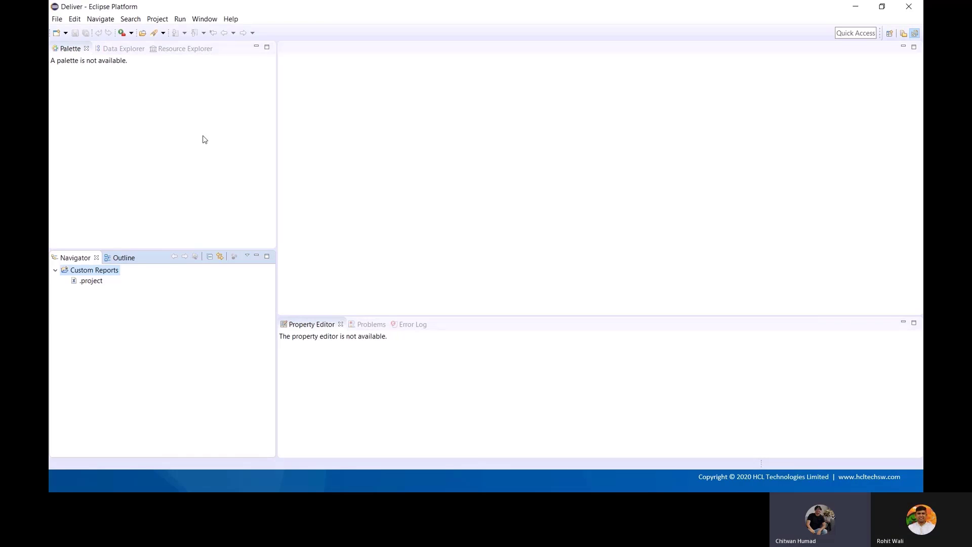
click(125, 50)
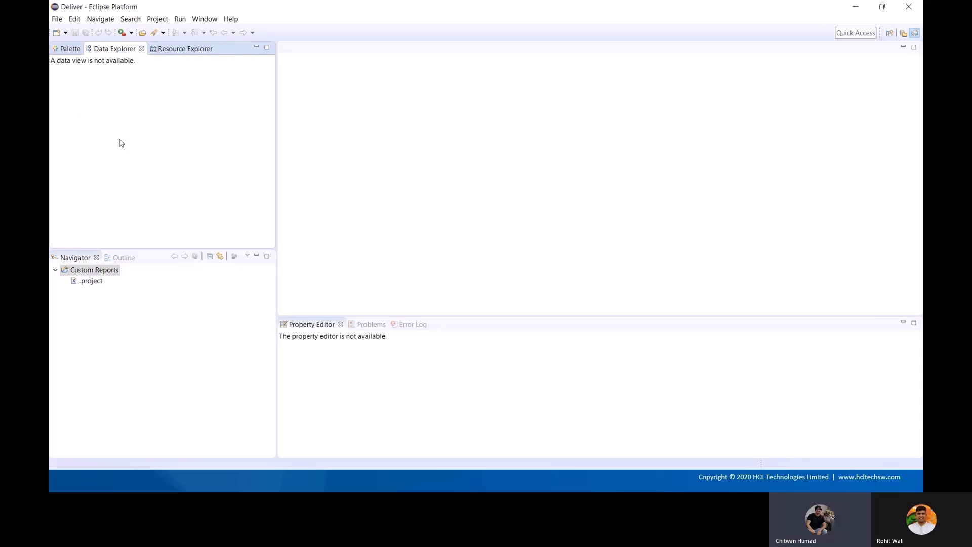
Start a new Report from the File > New menu
click(57, 19)
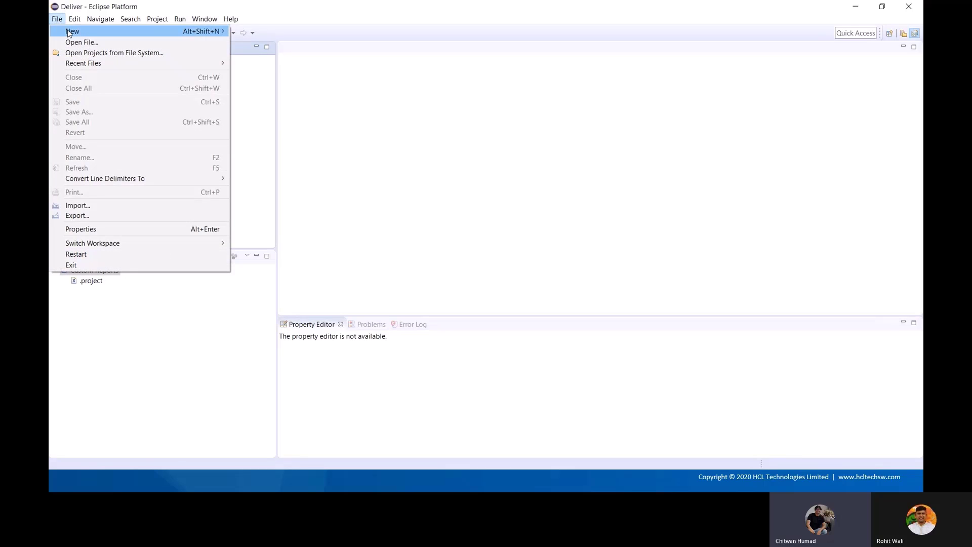
mouse_move(75, 37)
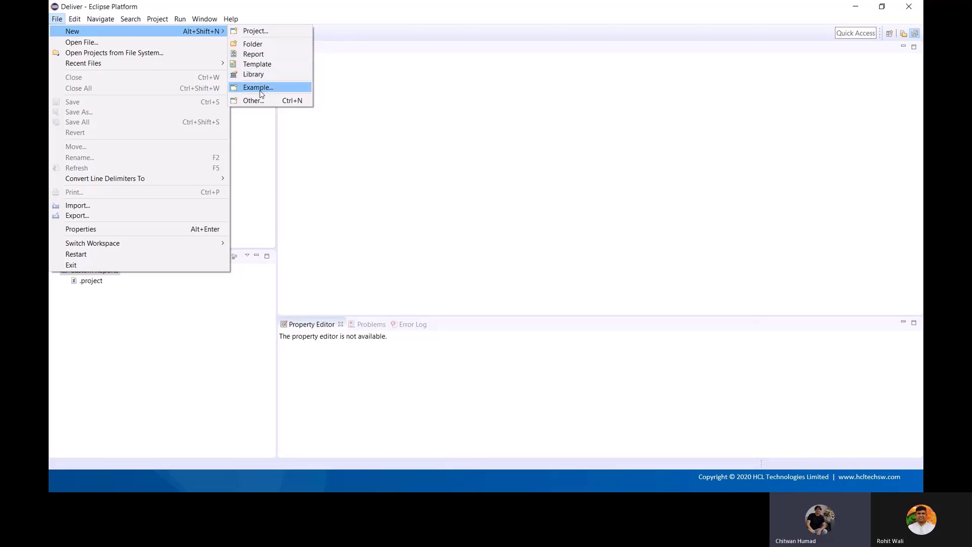
click(253, 54)
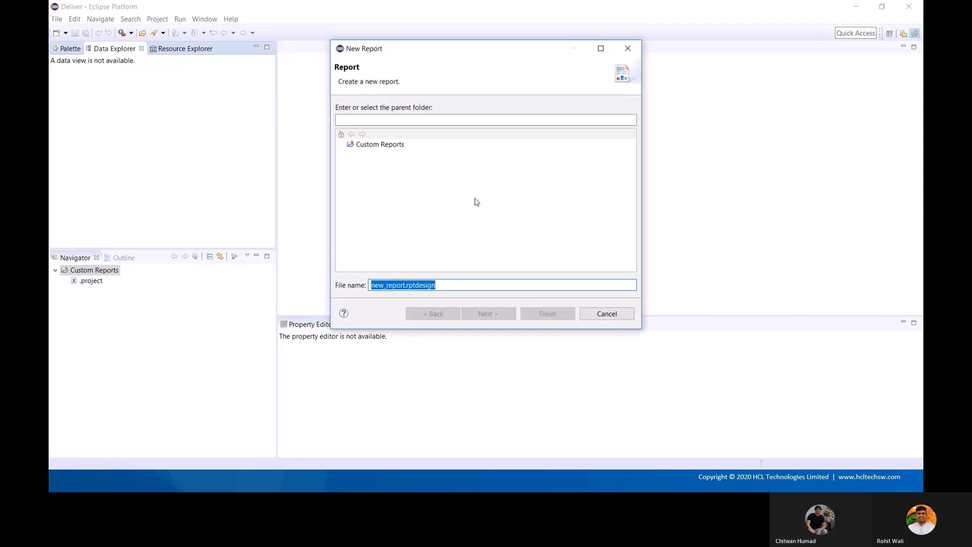
Name the report First Report.rptdesign and place it in the Custom Reports folder
key(Home)
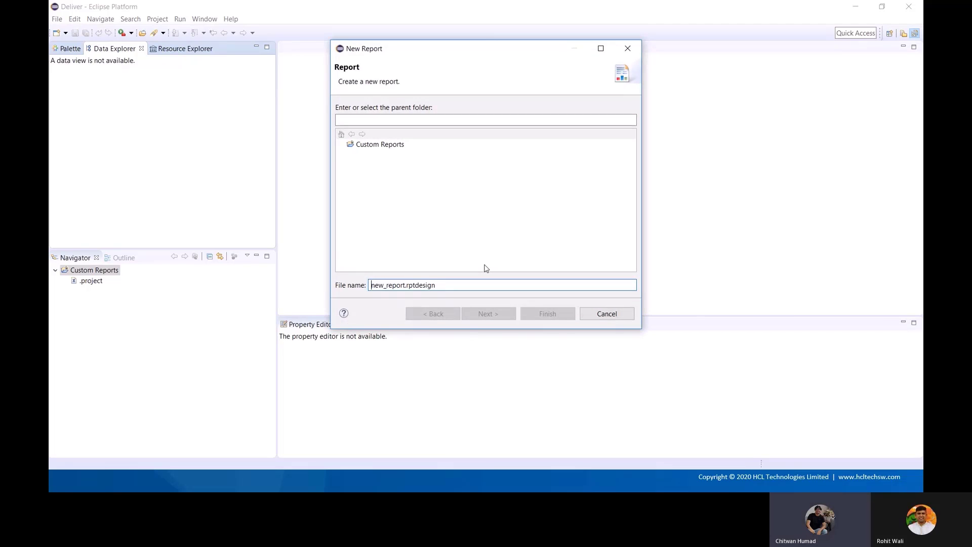
key(shift+Right)
key(shift+Right)
key(shift+Right)
key(shift+Right)
key(shift+Right)
key(shift+Right)
key(shift+Right)
key(shift+Right)
key(shift+Right)
key(shift+Right)
text(First Report)
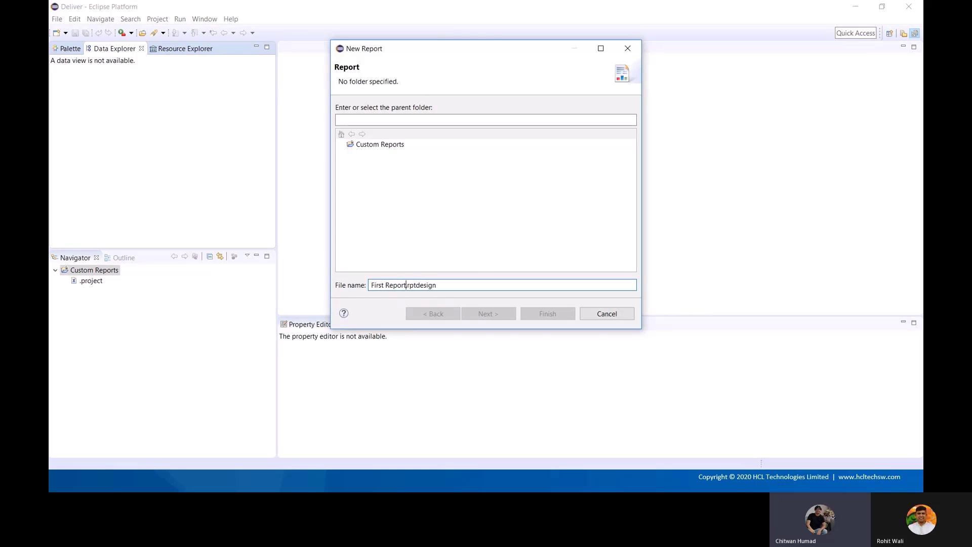
key(shift+End)
click(447, 285)
click(391, 146)
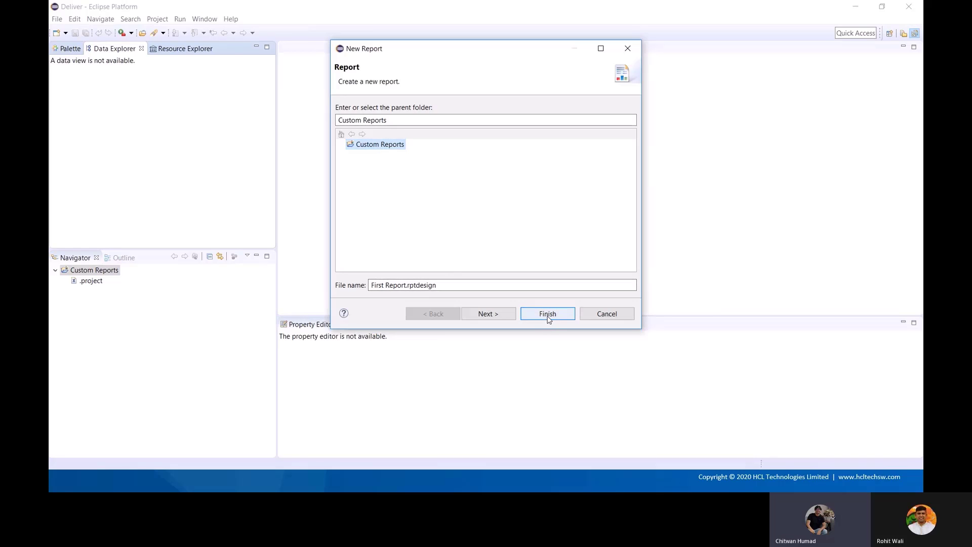
Create First Report.rptdesign in Custom Reports from the Blank Report template
click(495, 315)
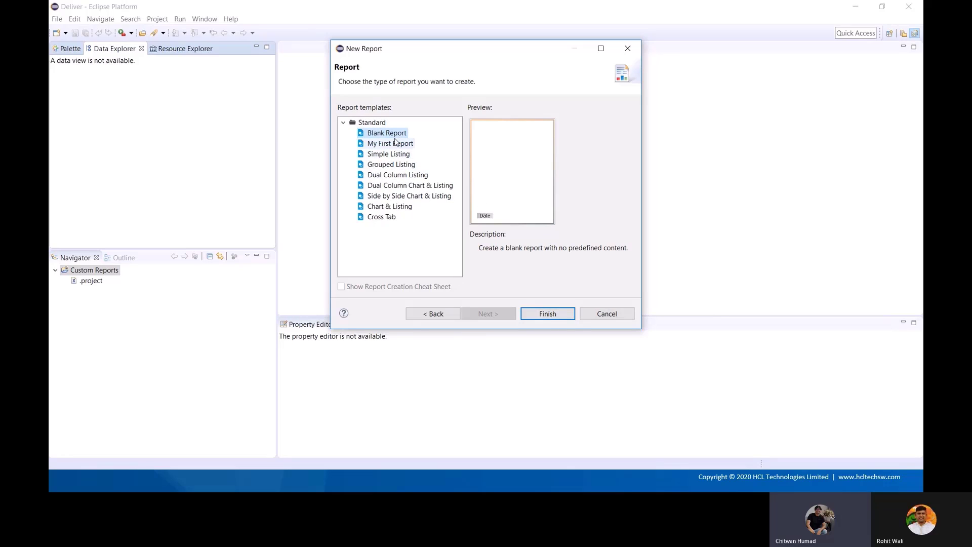
click(548, 314)
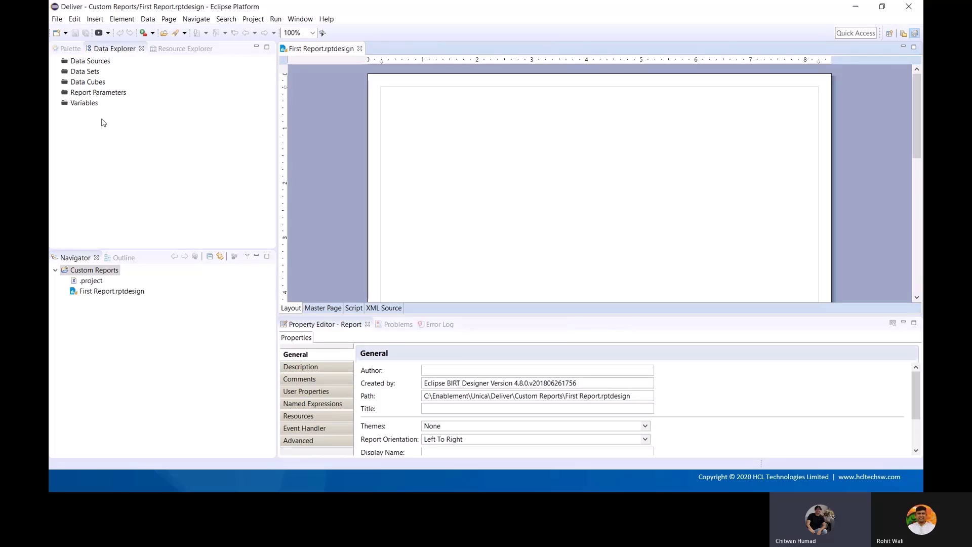
click(90, 61)
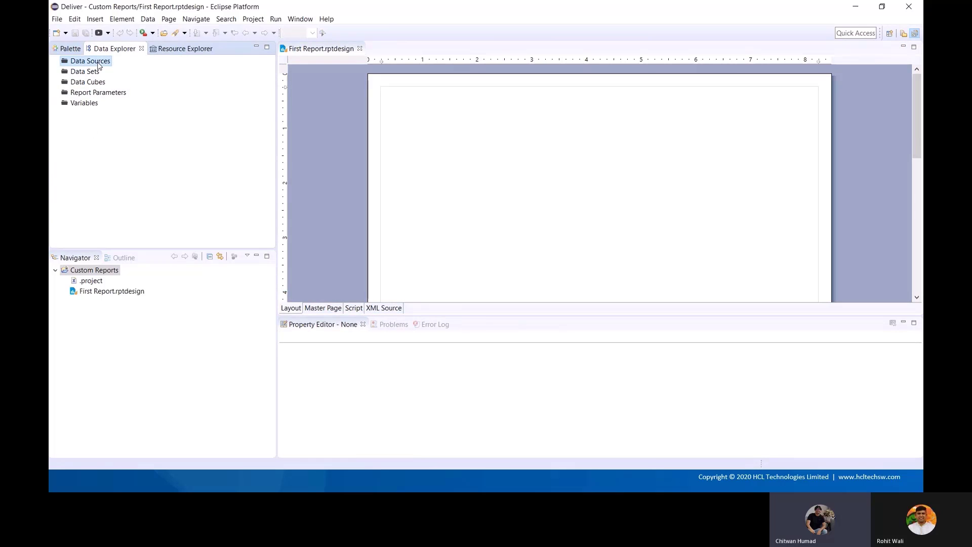
Add a JDBC data source named DeliverDS and proceed to its connection profile
right_click(99, 66)
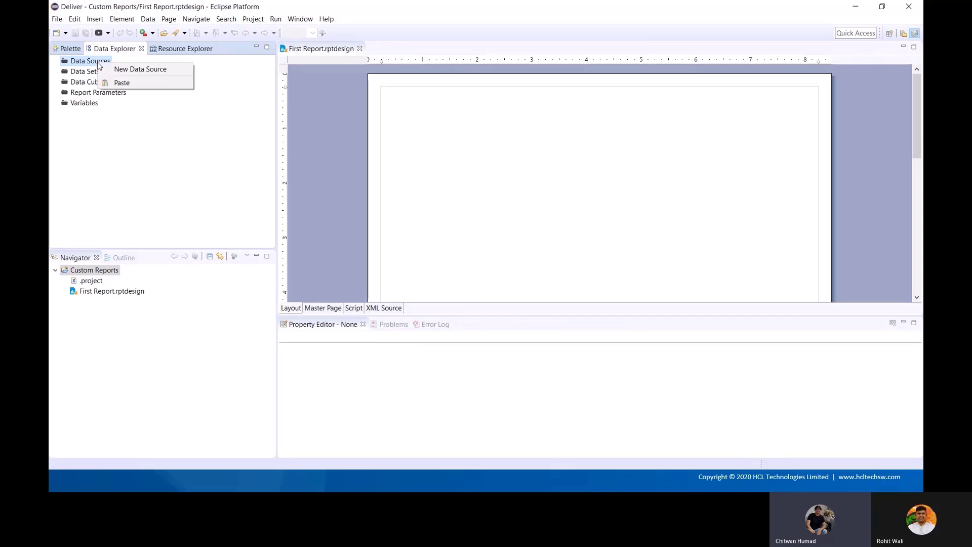
click(136, 74)
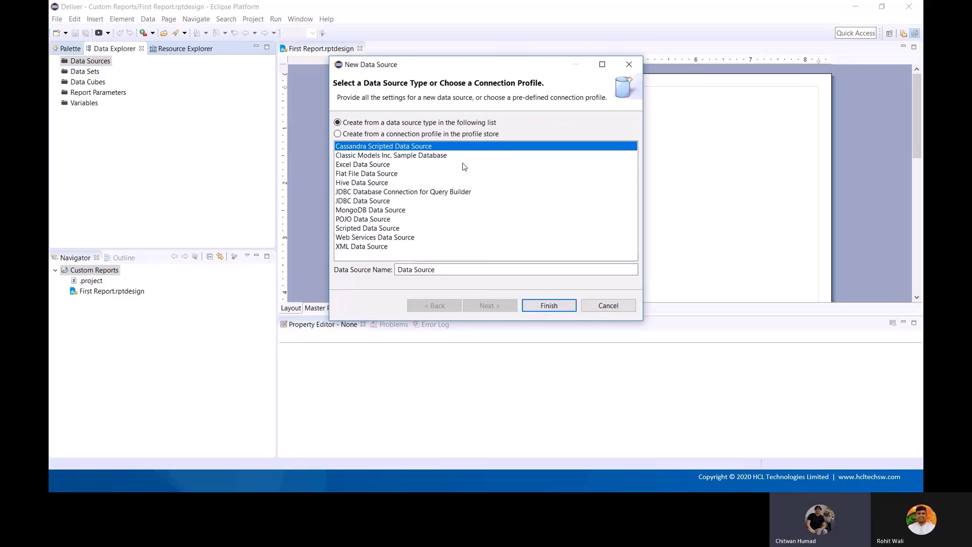
click(375, 203)
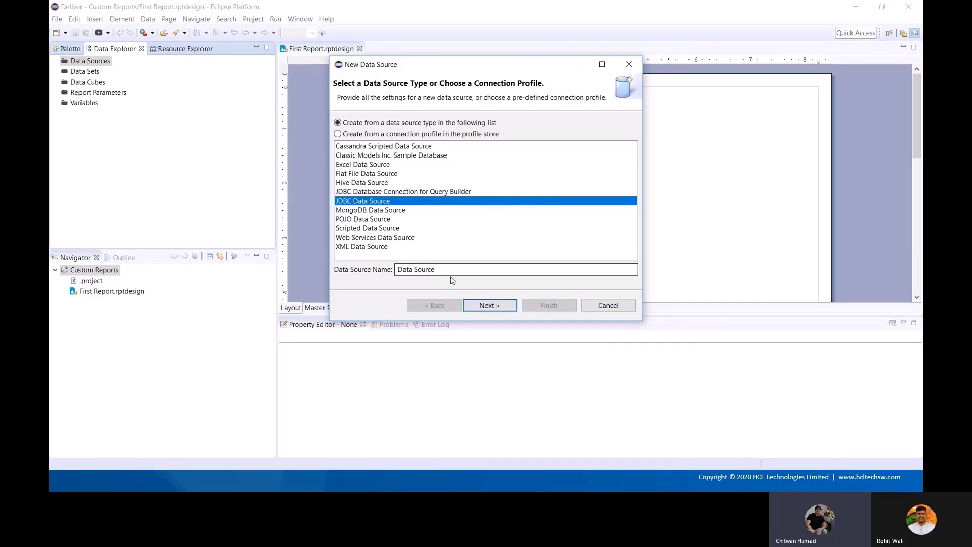
drag(437, 269, 348, 256)
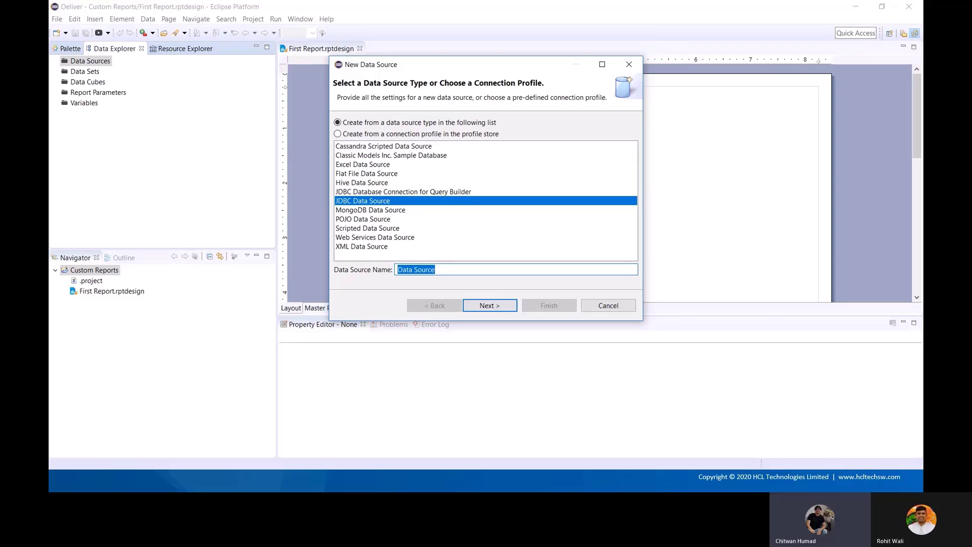
text(Ca)
key(BackSpace)
key(BackSpace)
text(DeliverDS)
click(490, 306)
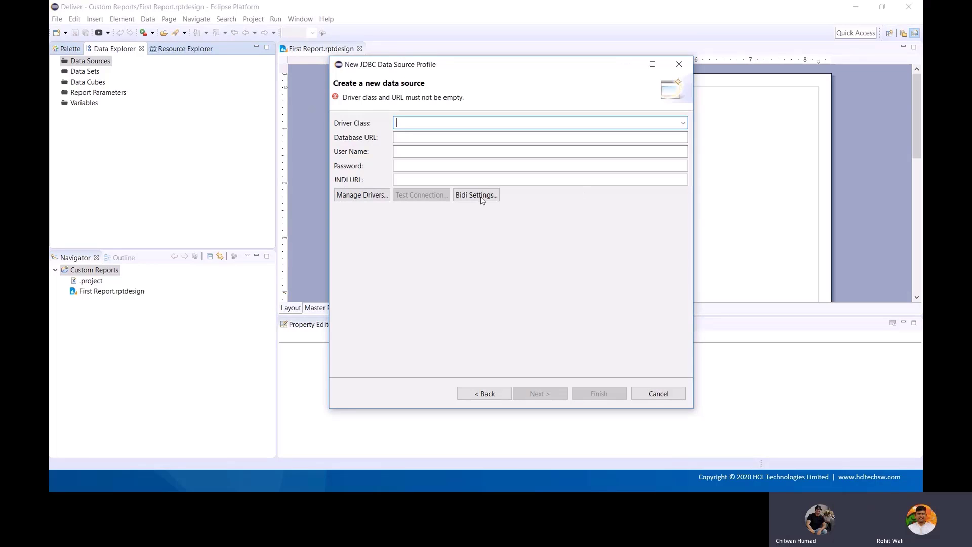
Confirm sqljdbc4.jar is among the installed JDBC drivers, then return to the connection form
click(368, 200)
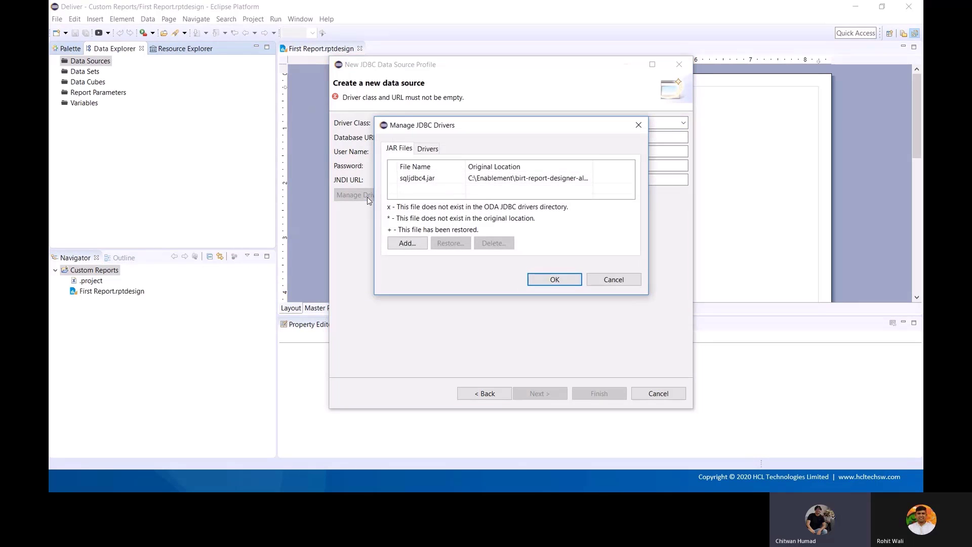
click(450, 182)
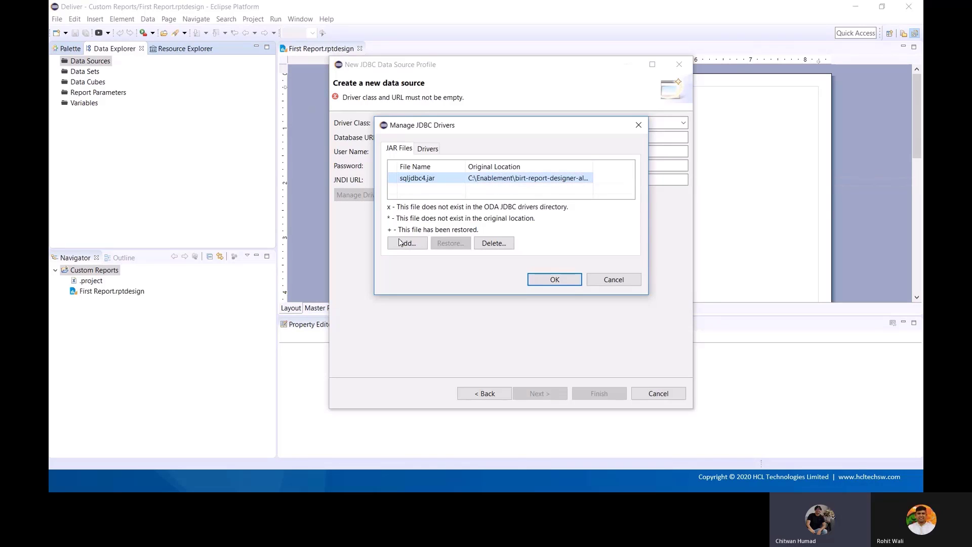
click(555, 280)
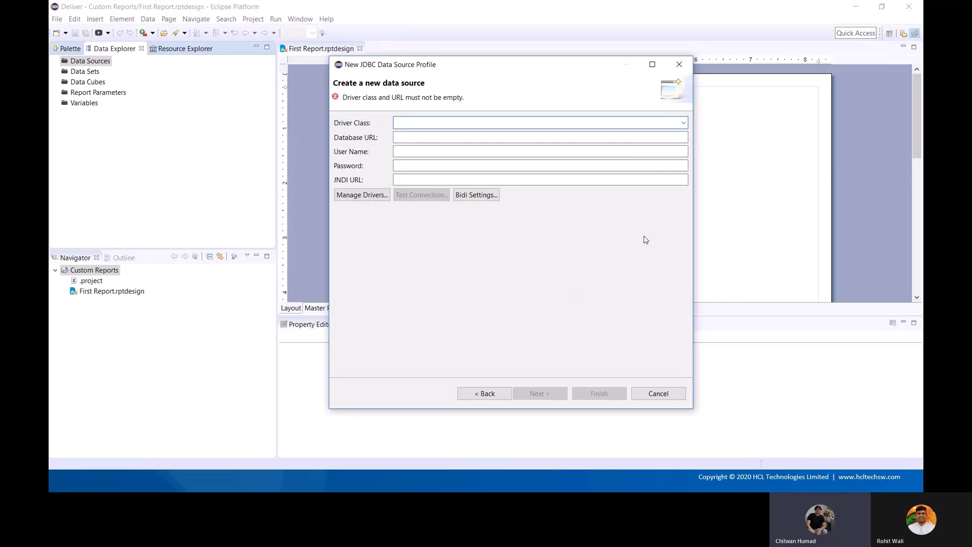
Set the driver class to com.microsoft.sqlserver.jdbc.SQLServerDriver (v4.0), then switch to Notepad++
click(683, 122)
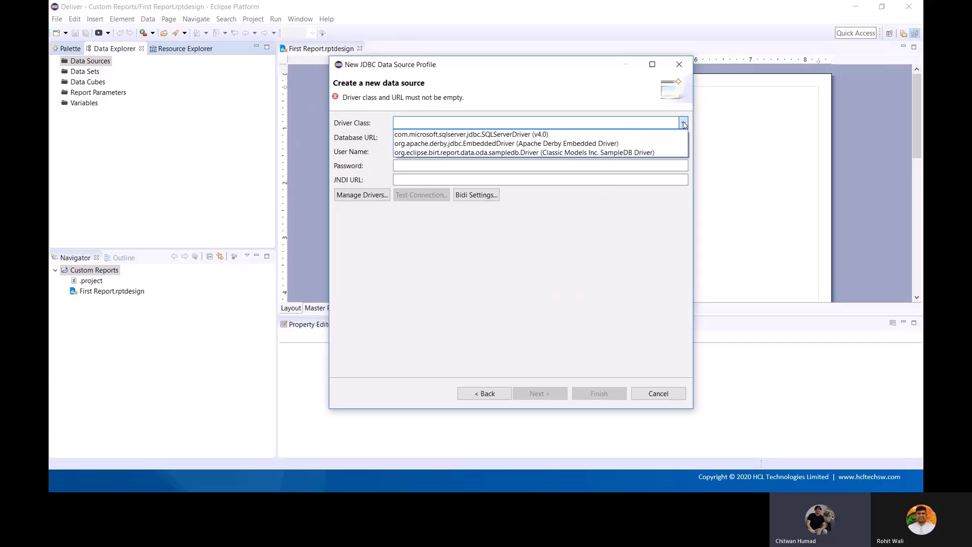
click(601, 139)
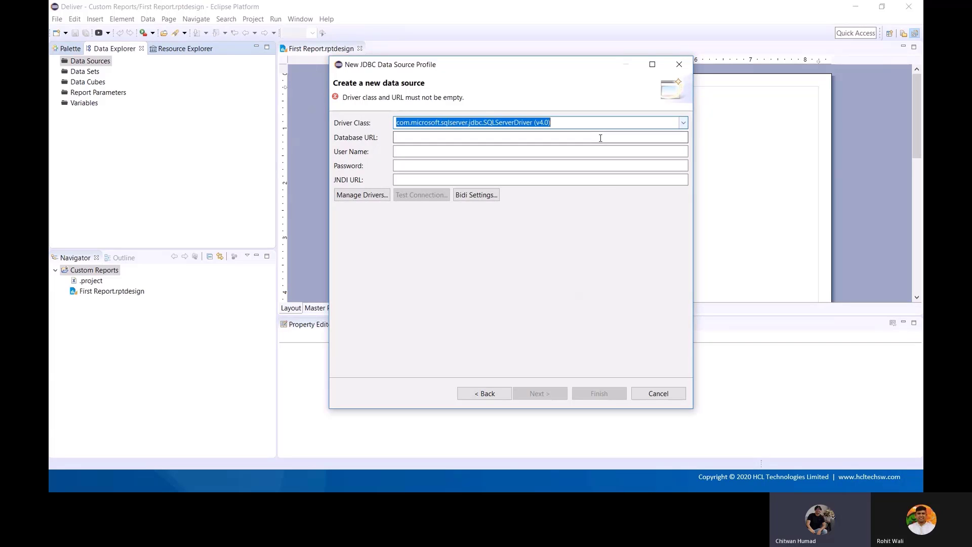
click(576, 141)
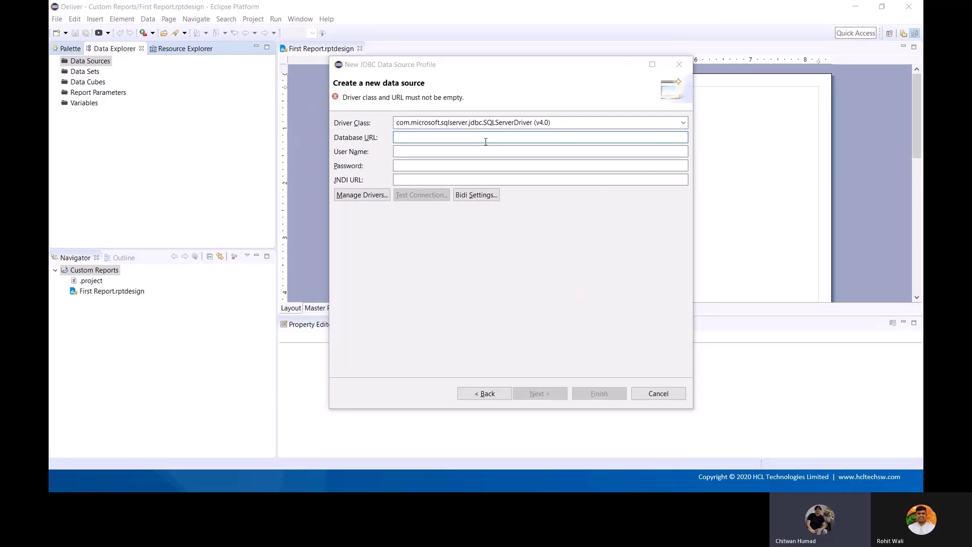
key(alt+Tab)
key(alt+Tab)
key(alt+Tab)
key(alt+Tab)
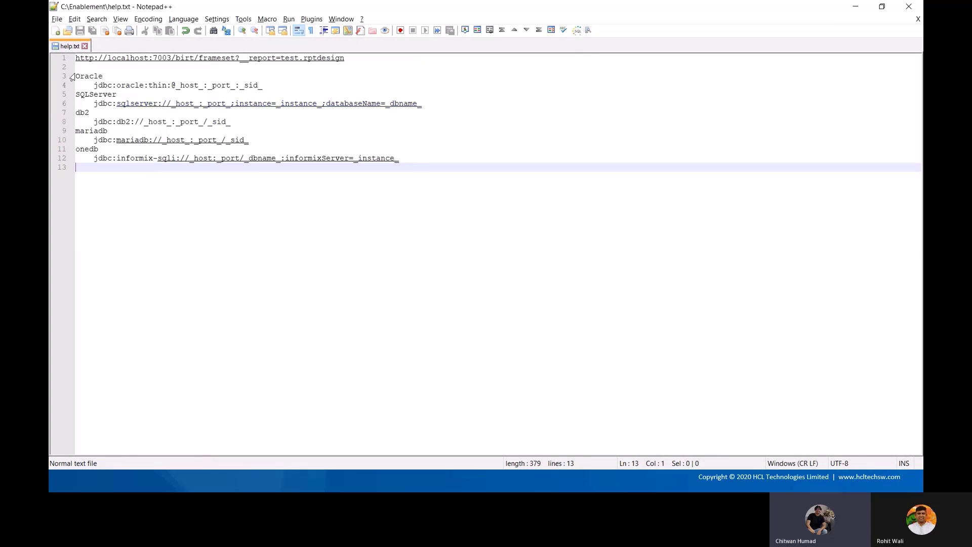
Copy the SQL Server JDBC URL template from help.txt into Eclipse's Database URL field
drag(76, 76, 274, 87)
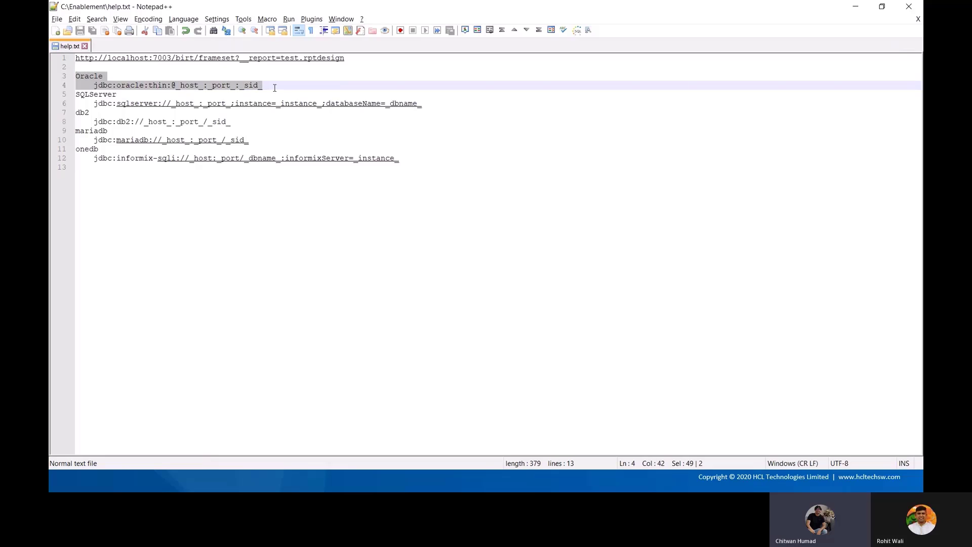
click(275, 87)
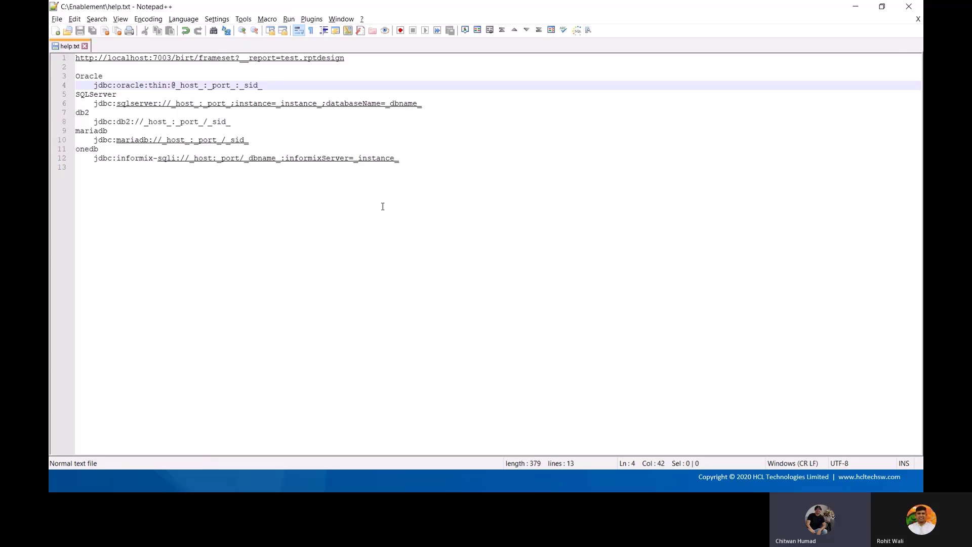
drag(428, 104, 96, 102)
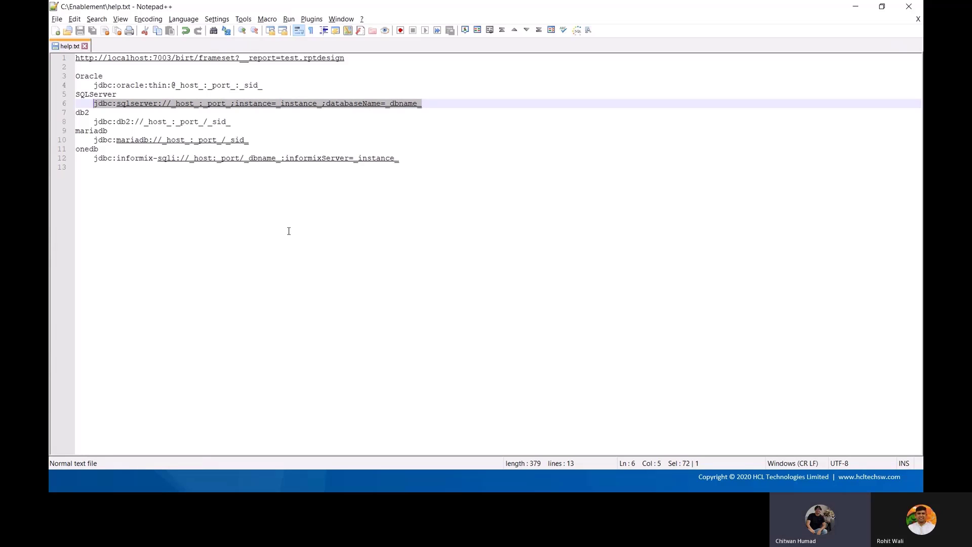
key(ctrl+c)
key(alt+Tab)
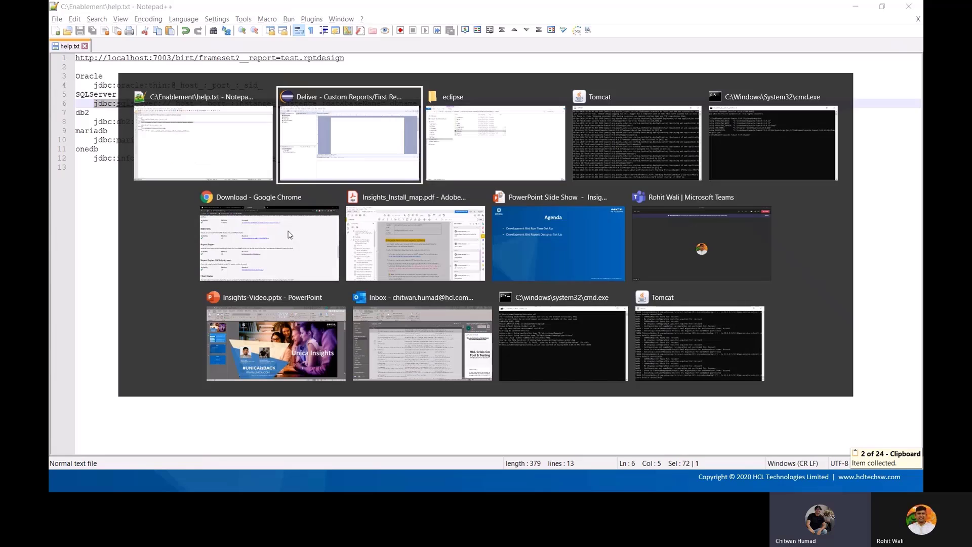
key(ctrl+v)
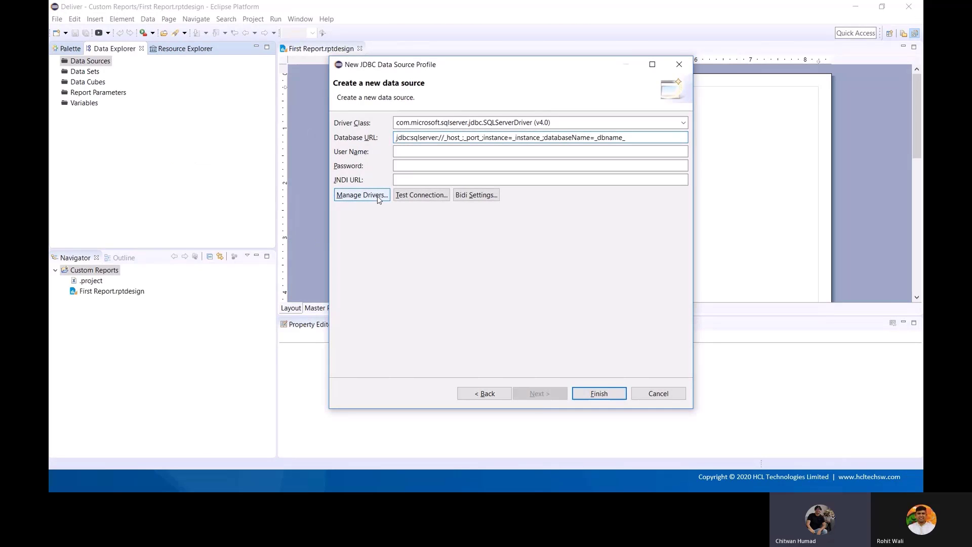
Fill the URL with host localhost, port 1433, instance MSSQLSERVER and database Campaign11
key(Home)
key(Right)
key(Right)
key(Right)
key(Right)
key(Right)
key(Right)
key(Right)
key(Right)
key(Right)
key(Right)
key(Right)
key(Right)
key(Right)
key(Right)
key(Right)
key(Right)
key(shift+Right)
key(shift+Right)
key(shift+Right)
key(shift+Right)
key(shift+Right)
key(shift+Right)
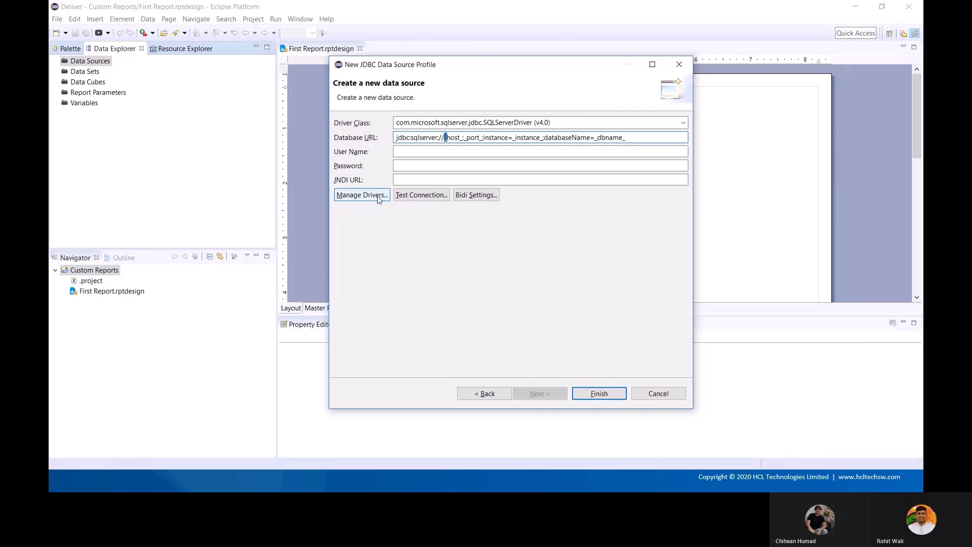
text(localhost)
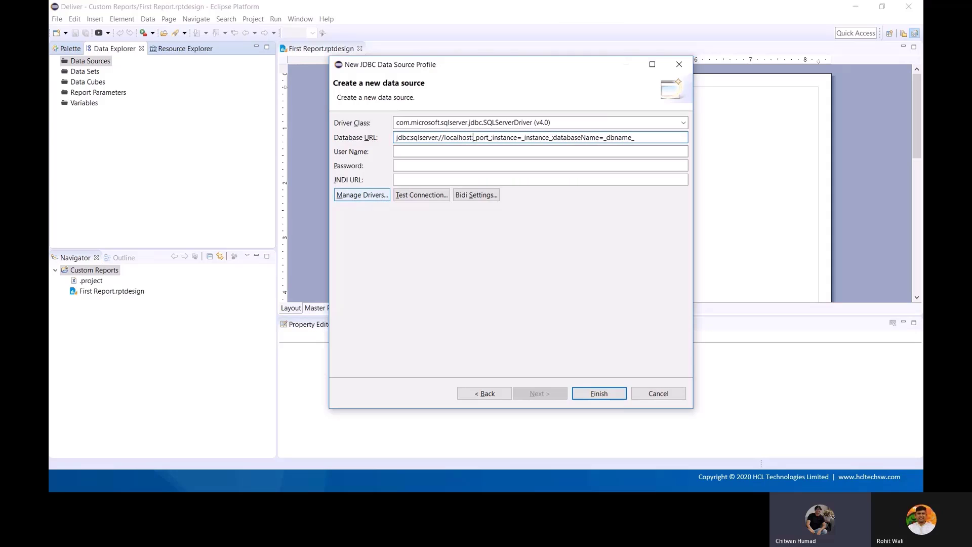
drag(474, 137, 487, 137)
text(1433)
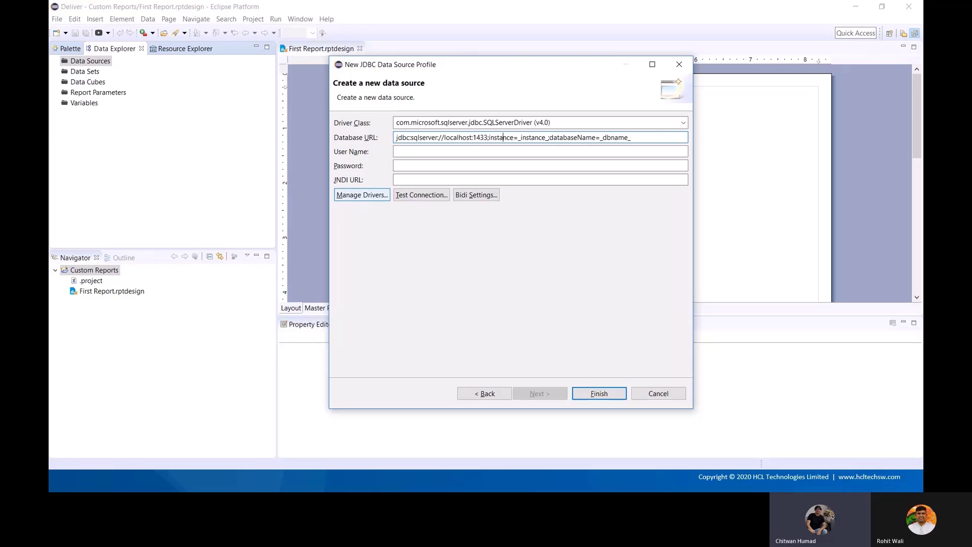
drag(518, 138, 548, 137)
text(MSSQLSE)
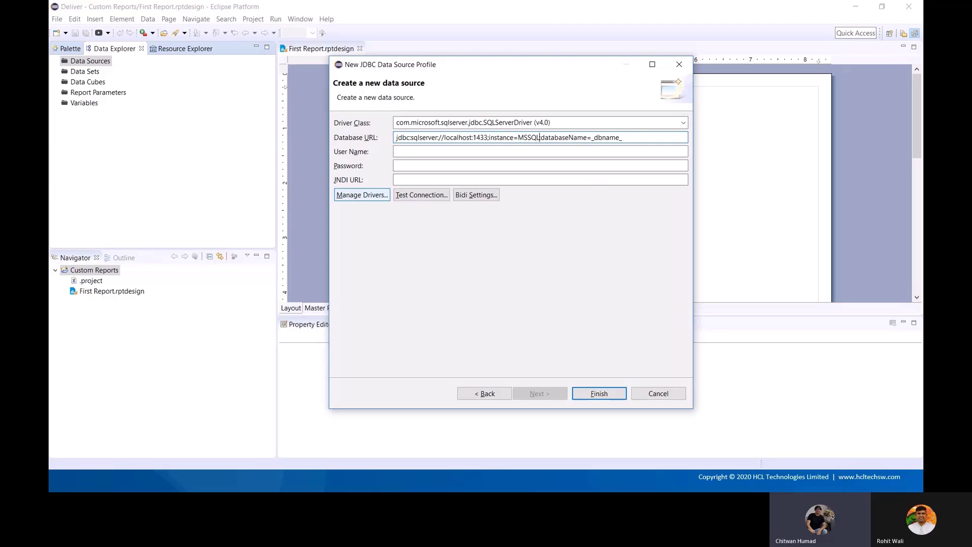
text(RVER)
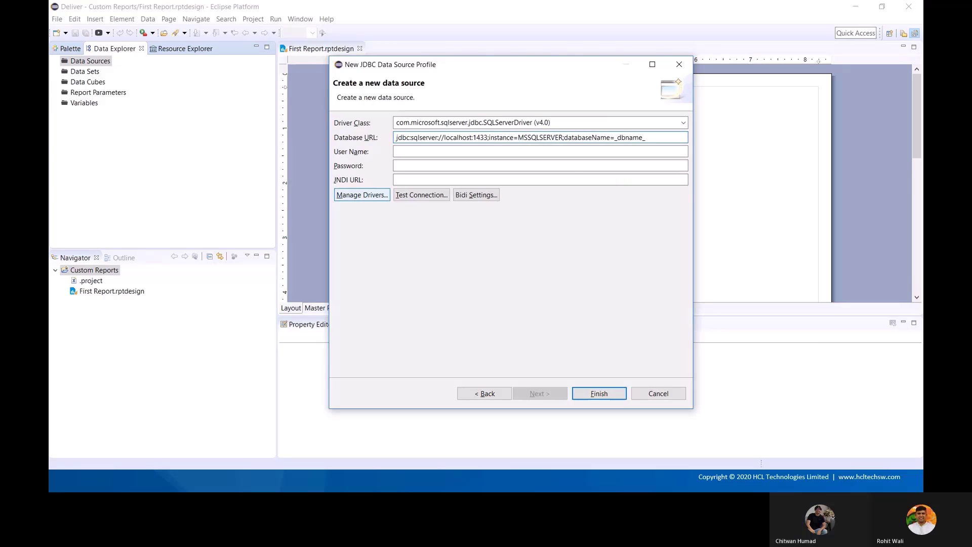
key(shift+Left)
key(shift+Left)
key(shift+Left)
key(shift+Left)
key(shift+Left)
key(shift+Left)
key(shift+Left)
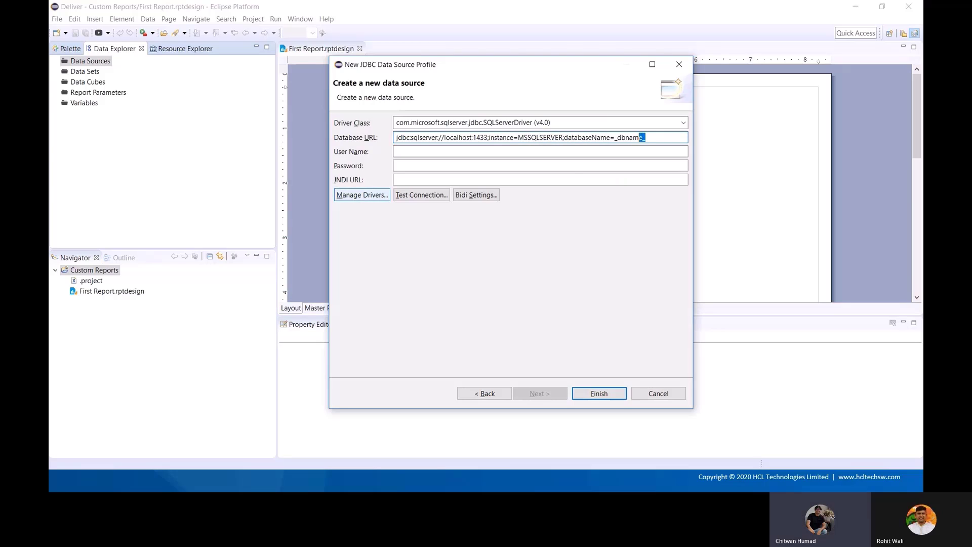
text(Campaign11)
Enter the database user credentials, test the connection successfully, and finish creating DeliverDS
key(Tab)
text(s)
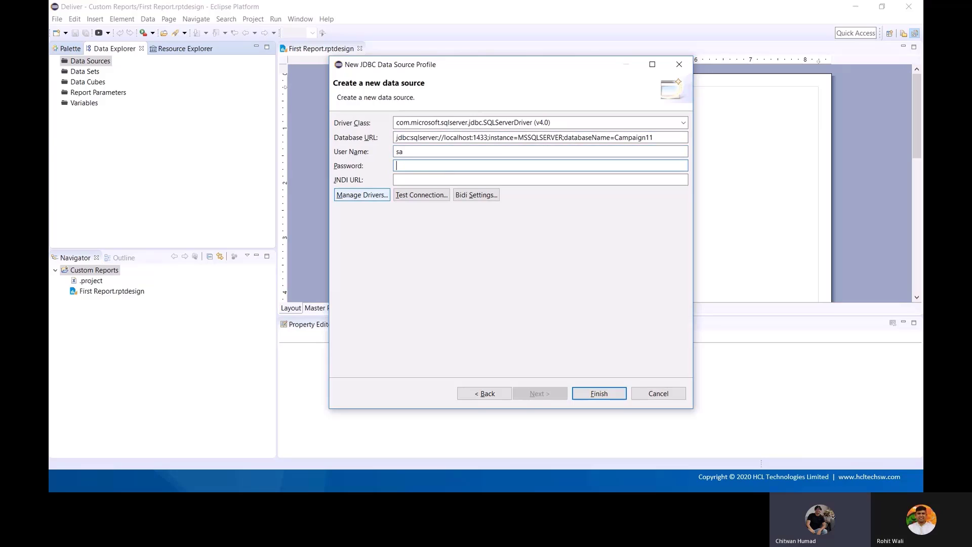
text(******)
click(432, 198)
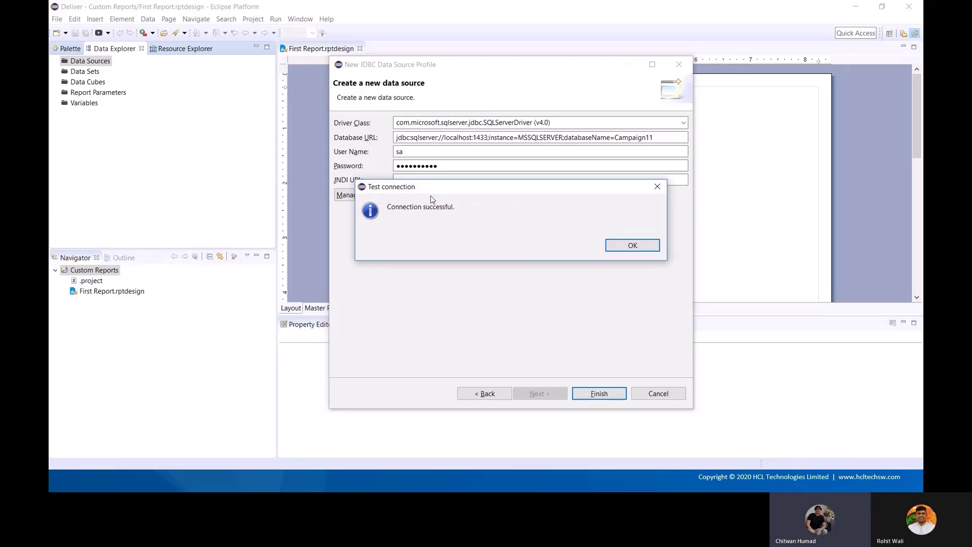
click(609, 247)
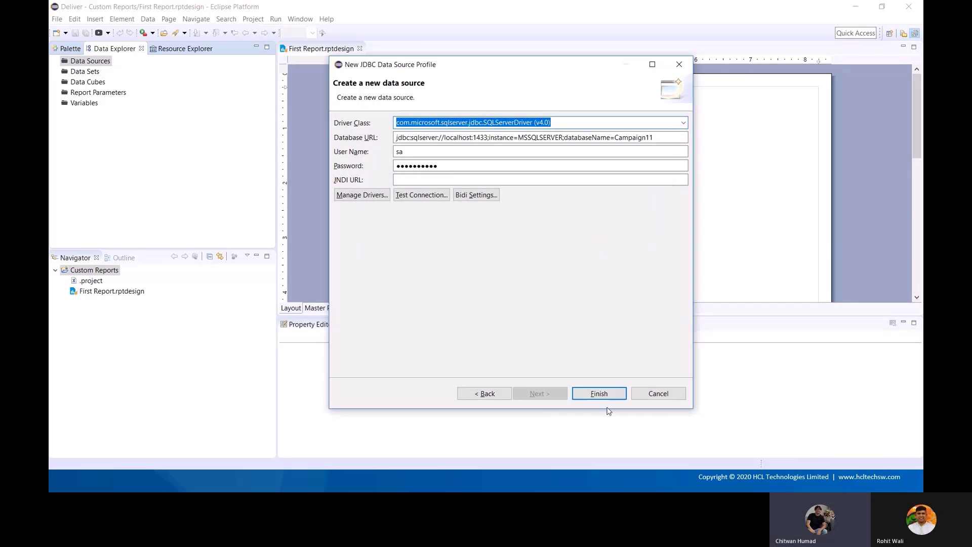
click(608, 395)
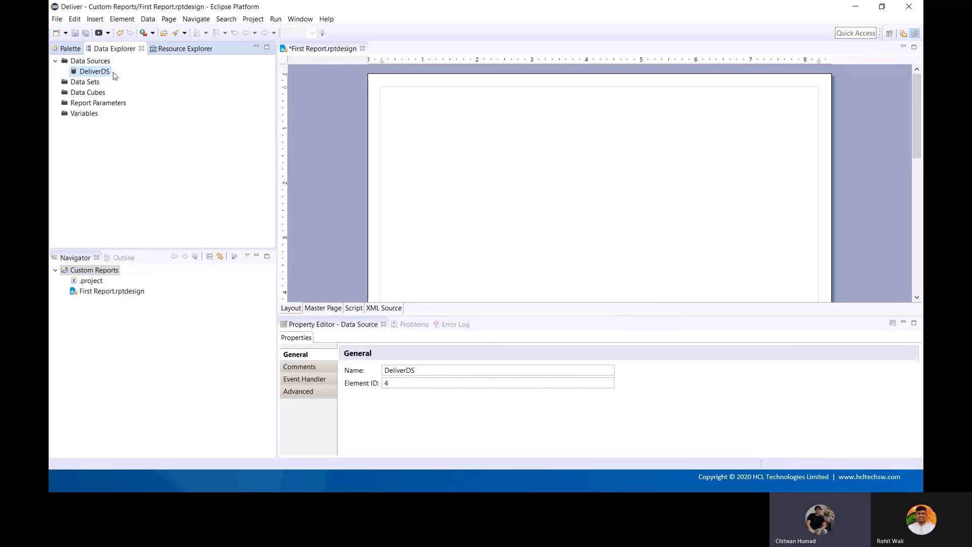
Create an SQL Select Query data set named Test Set using the DeliverDS source
click(89, 84)
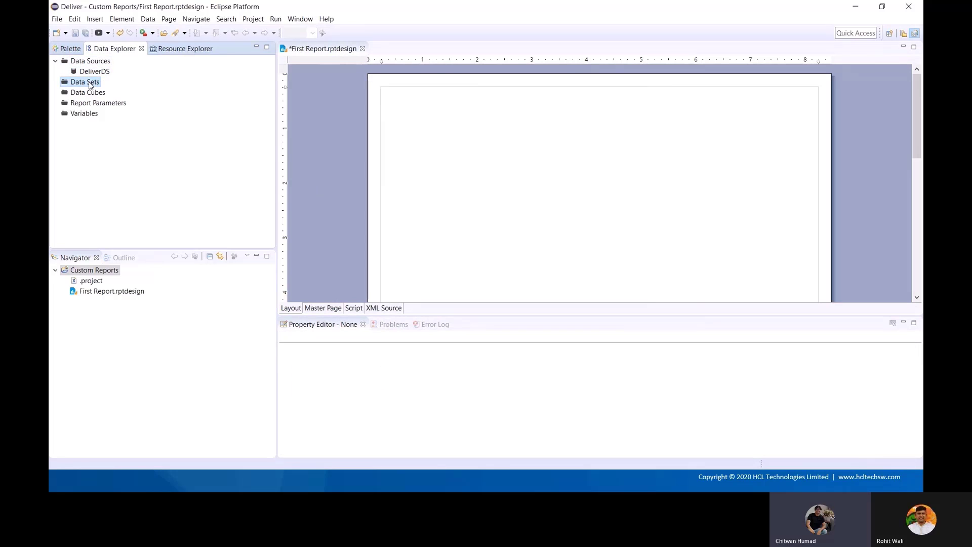
right_click(90, 85)
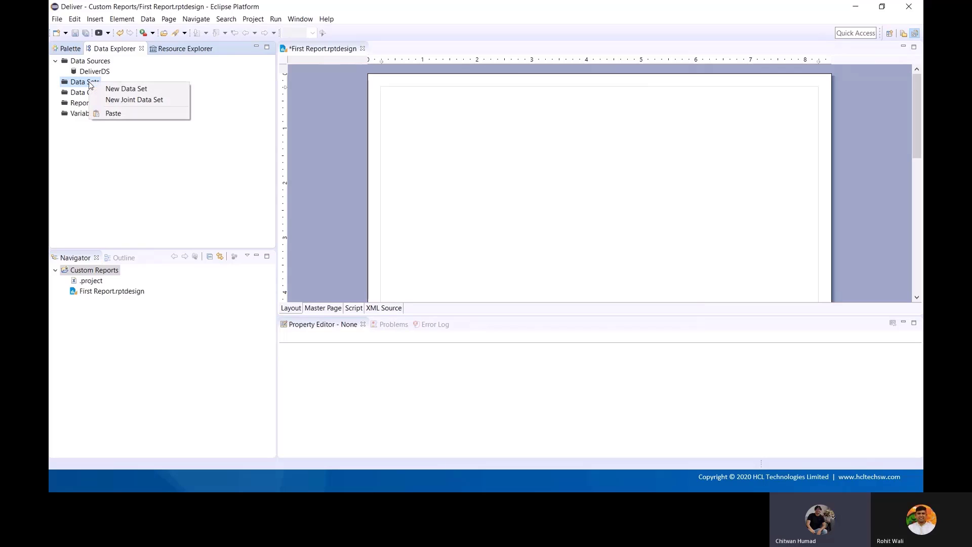
click(116, 95)
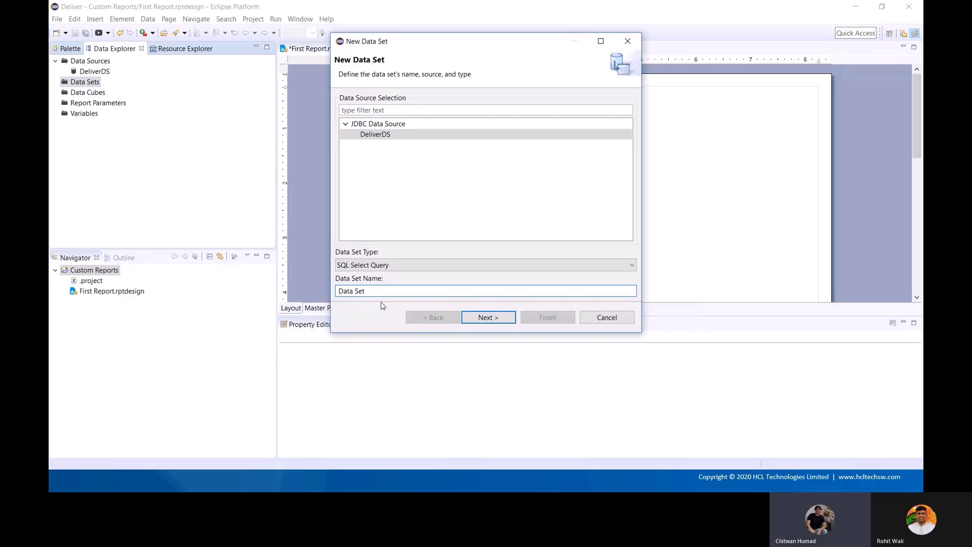
drag(385, 292, 326, 290)
text(Tes)
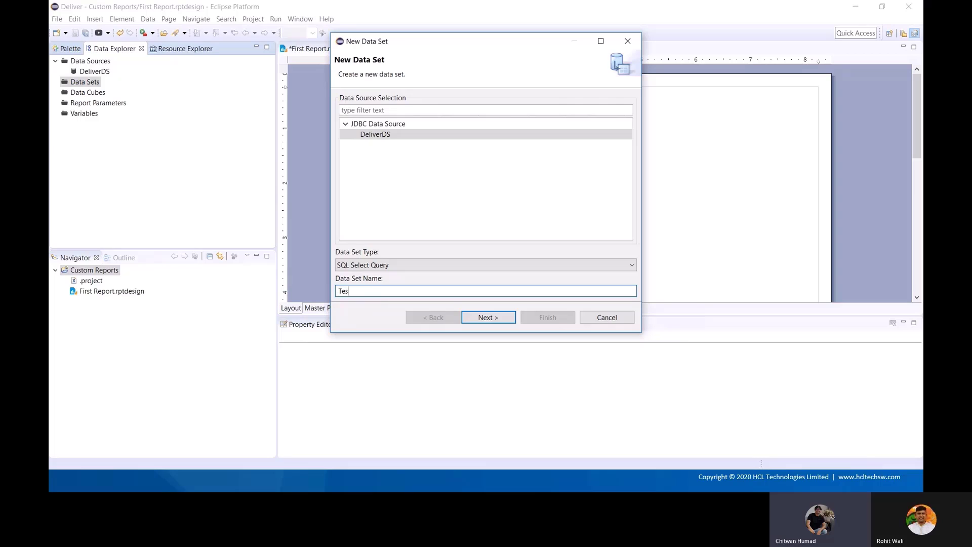
text(t Set)
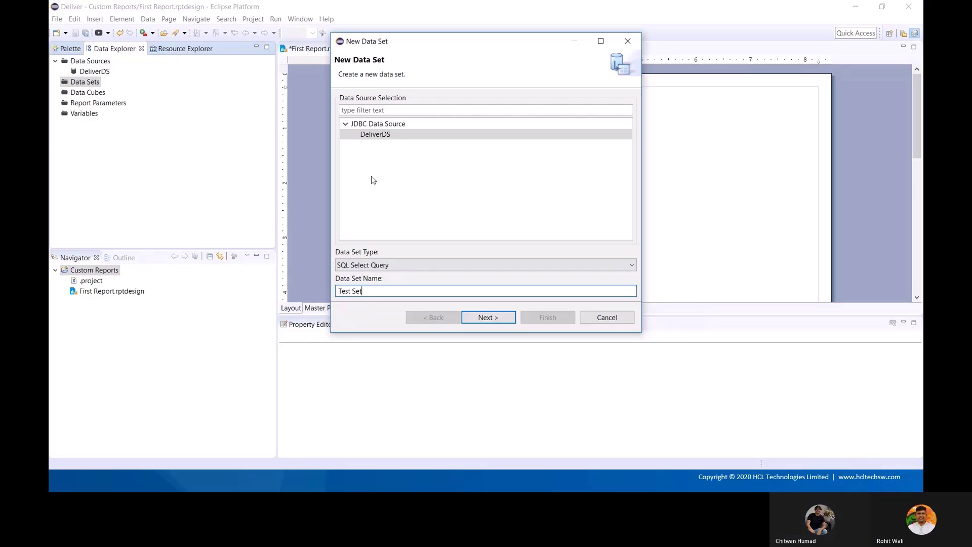
click(393, 136)
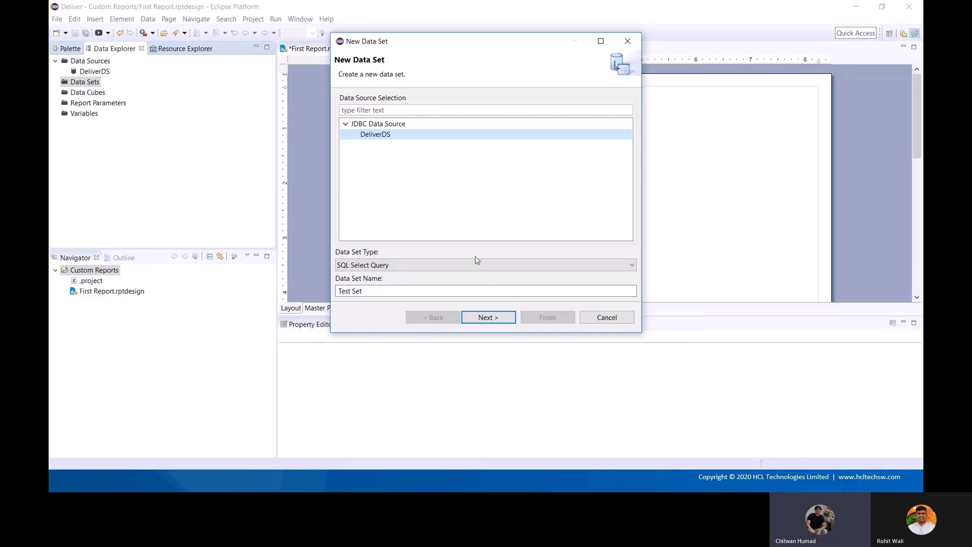
click(493, 318)
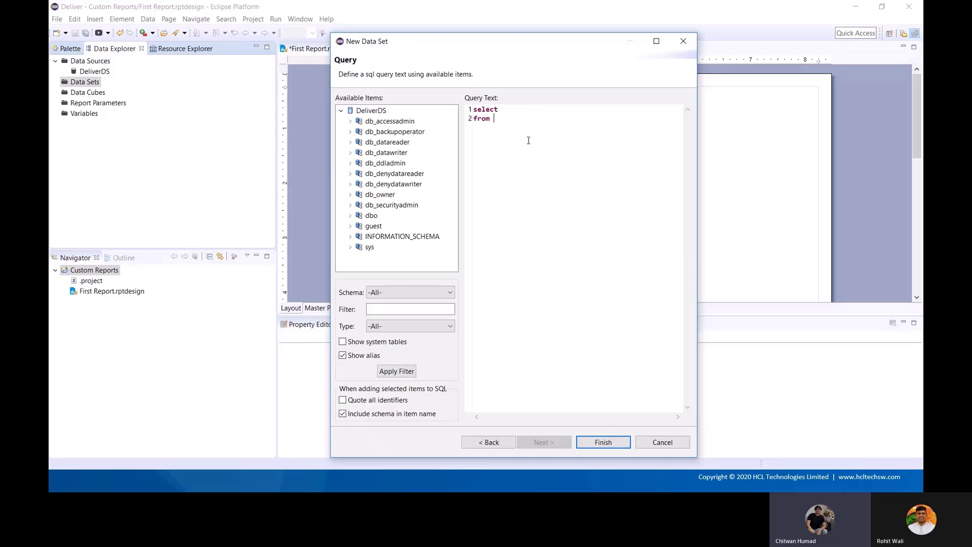
Enter the query select * from ua_campaign and finish the Test Set data set
click(518, 113)
text(* from )
text(ua_campaign)
click(603, 442)
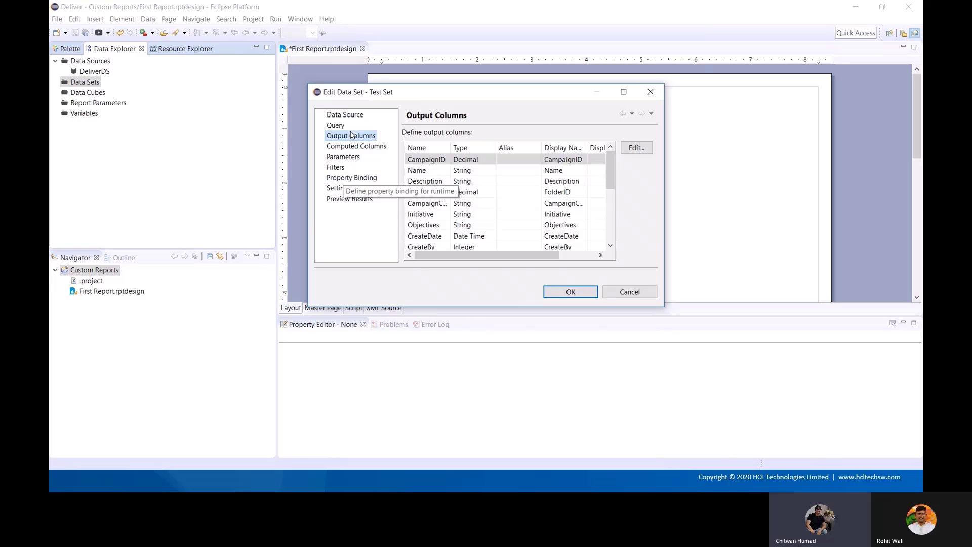
Preview Test Set's 9 campaign rows in an enlarged Edit Data Set dialog, then accept it
click(356, 201)
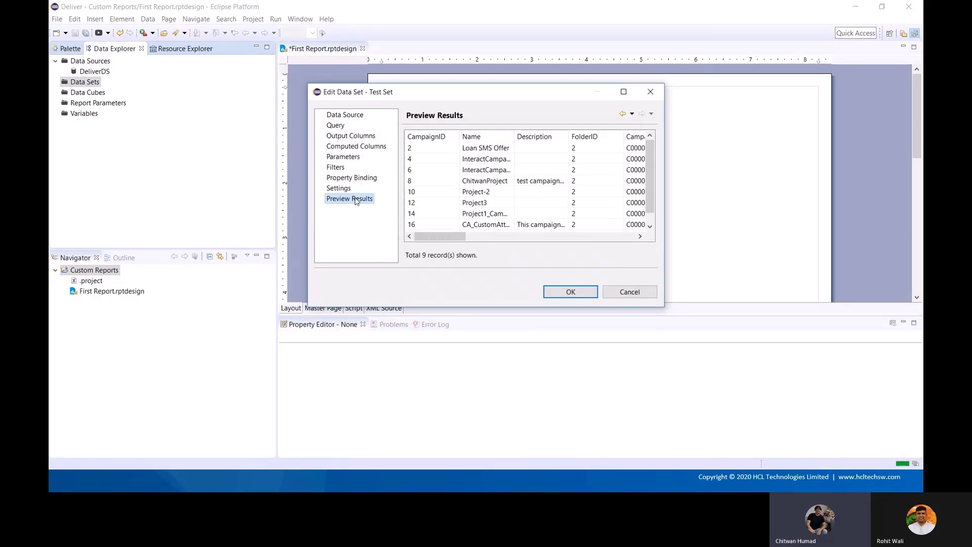
click(624, 92)
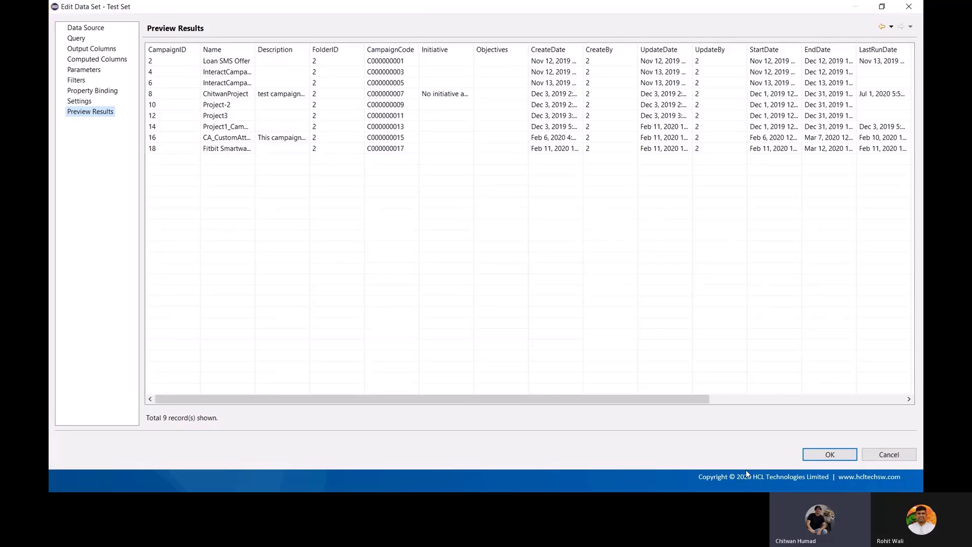
click(808, 450)
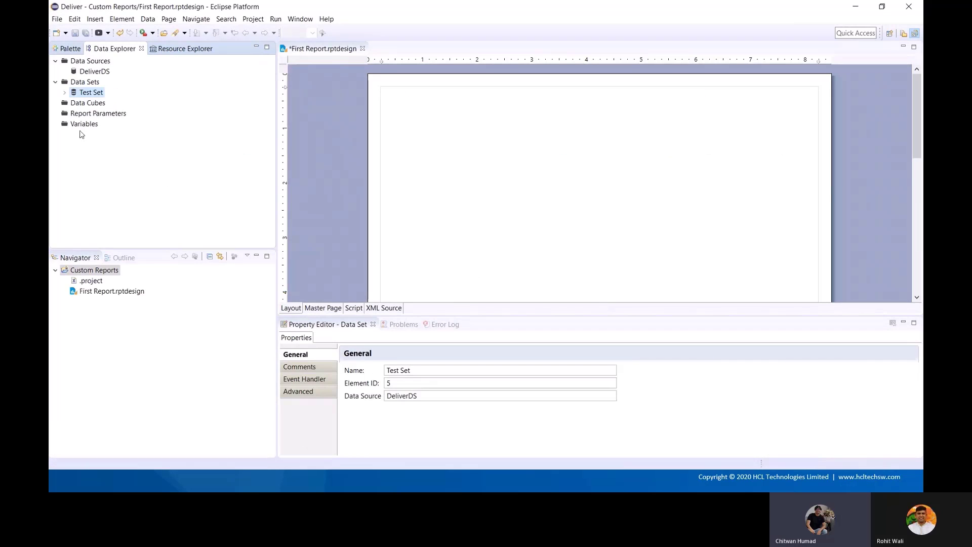
click(65, 92)
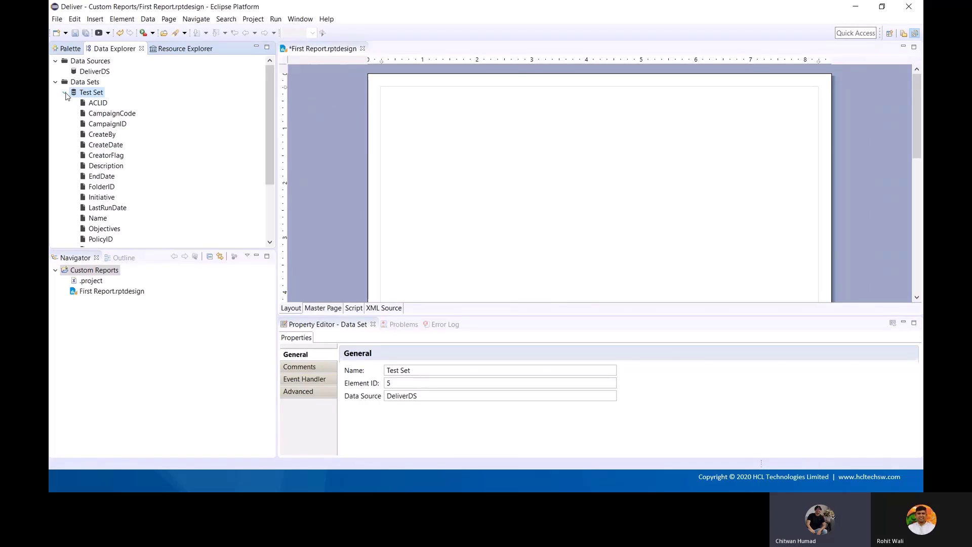
click(65, 93)
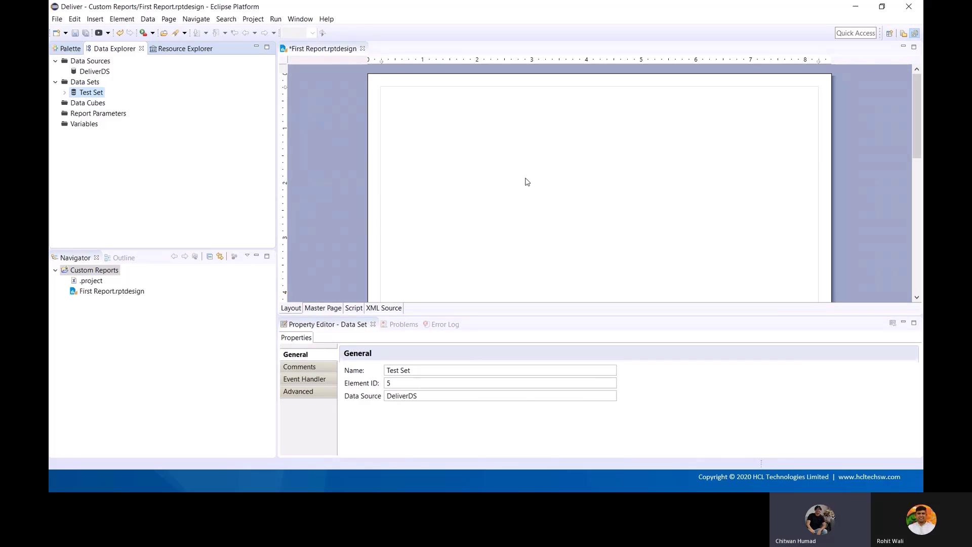
click(57, 20)
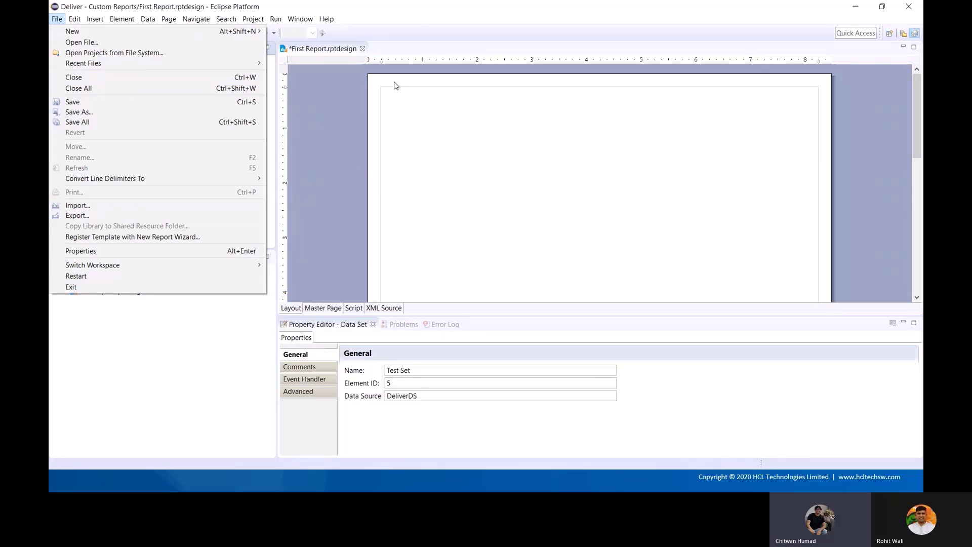
click(429, 13)
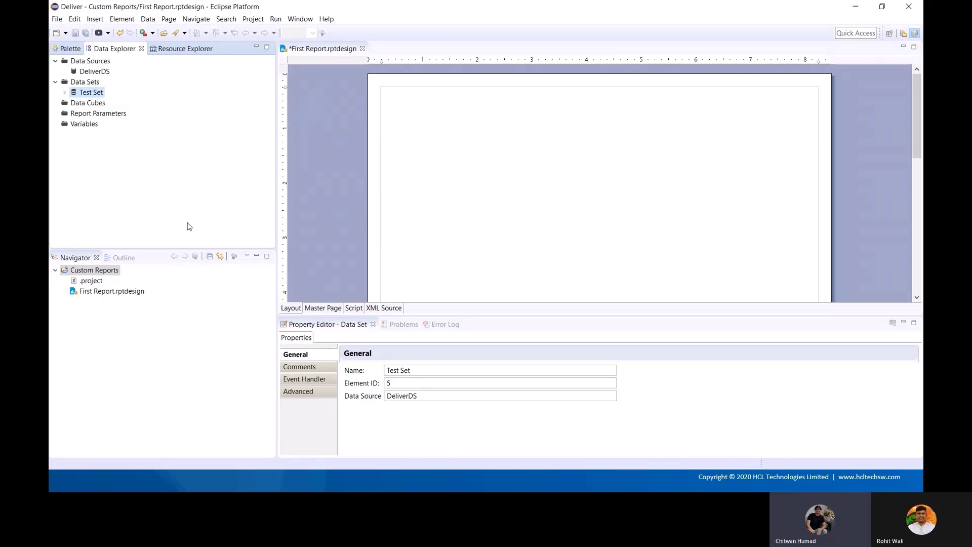
key(alt+Tab)
key(alt+Tab)
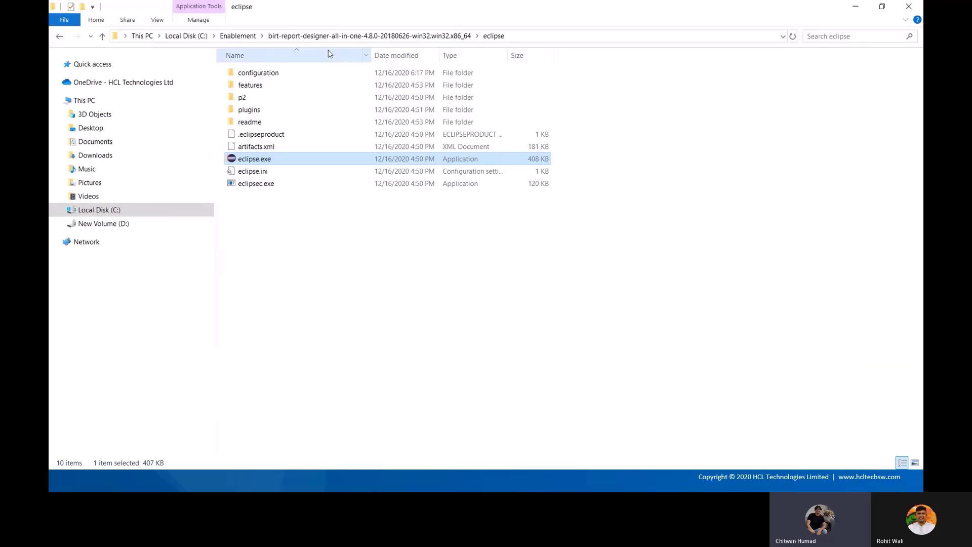
Browse to apache-tomcat-9.0.13\webapps\birt and inspect the test.rptdesign sample report
click(252, 38)
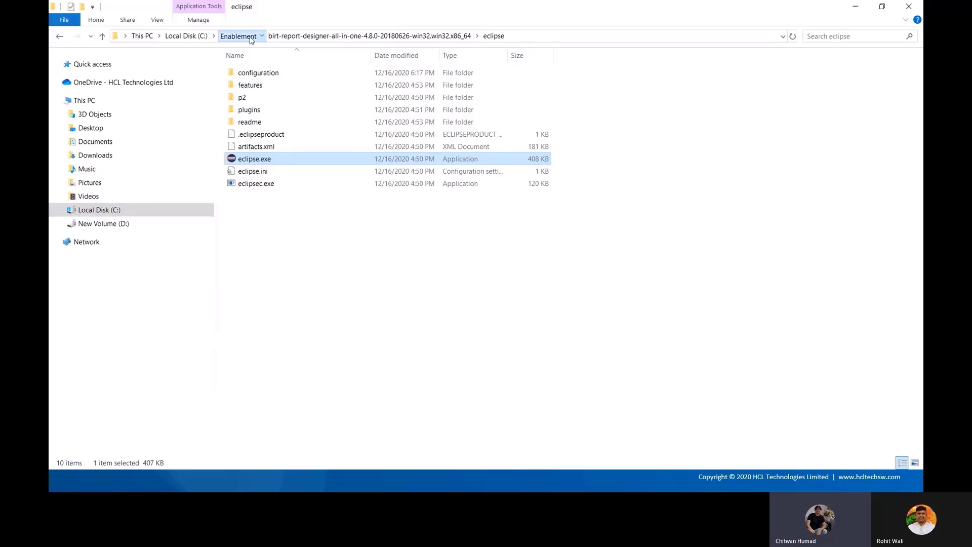
double_click(264, 73)
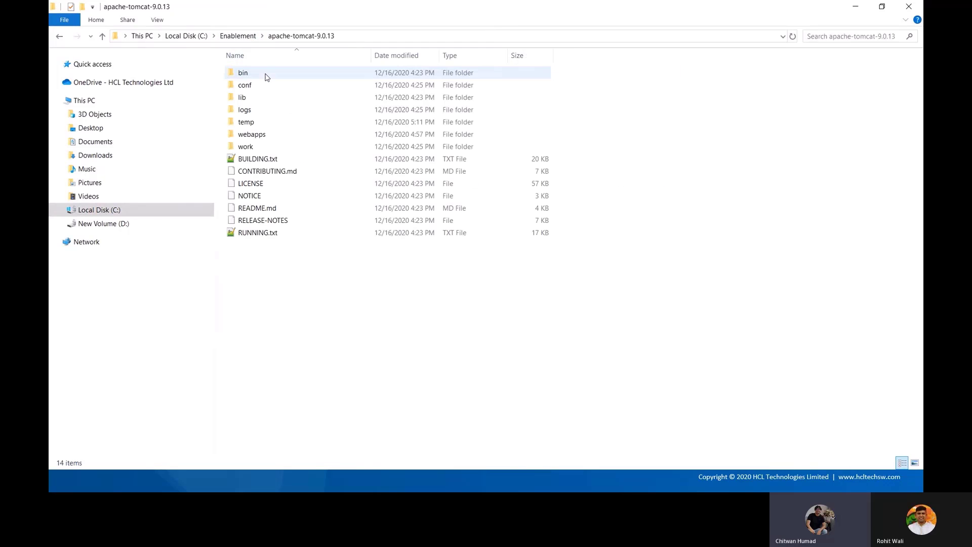
double_click(269, 136)
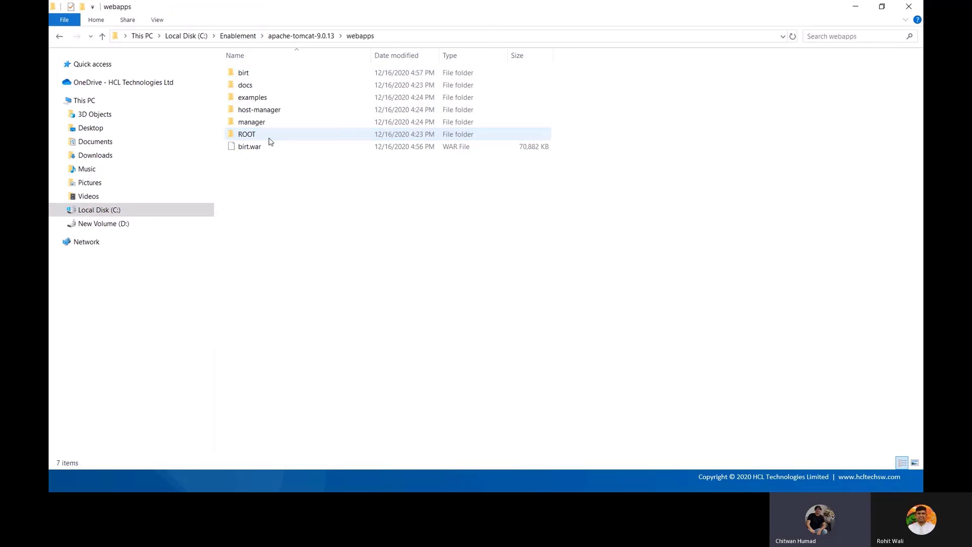
double_click(257, 75)
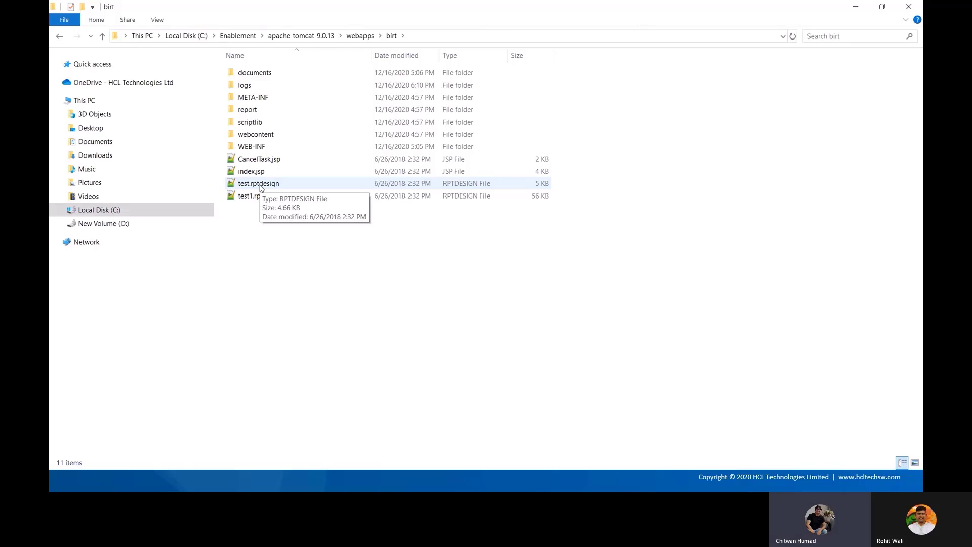
click(261, 187)
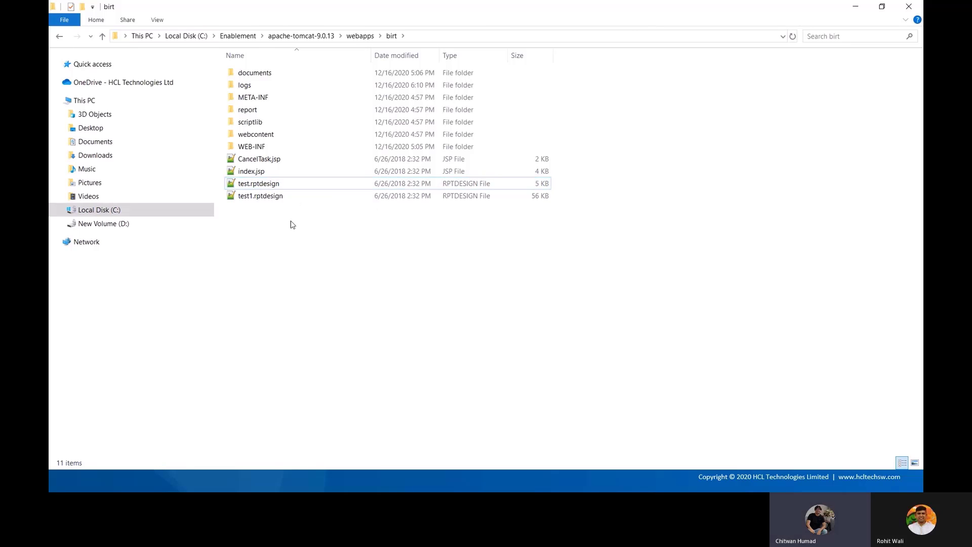
click(330, 277)
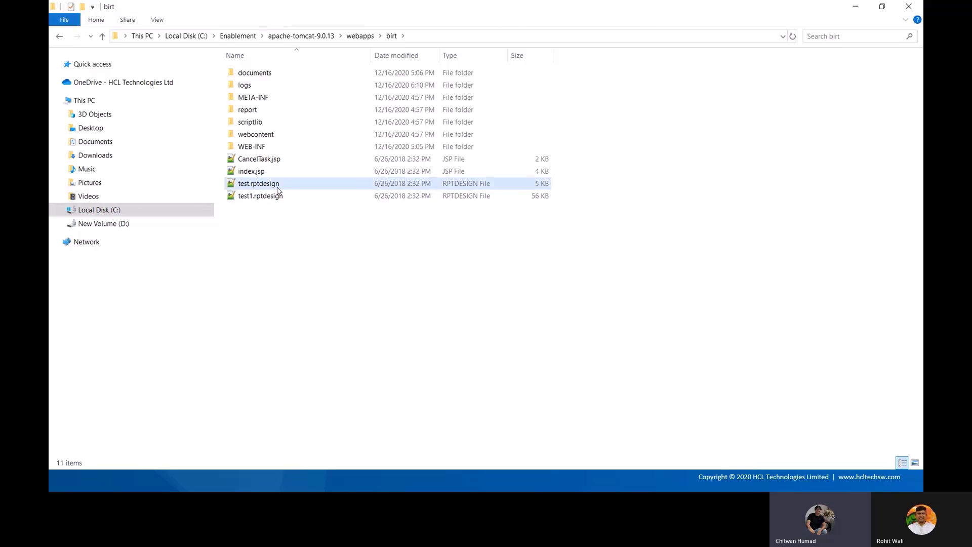
key(alt+Tab)
key(alt+Tab)
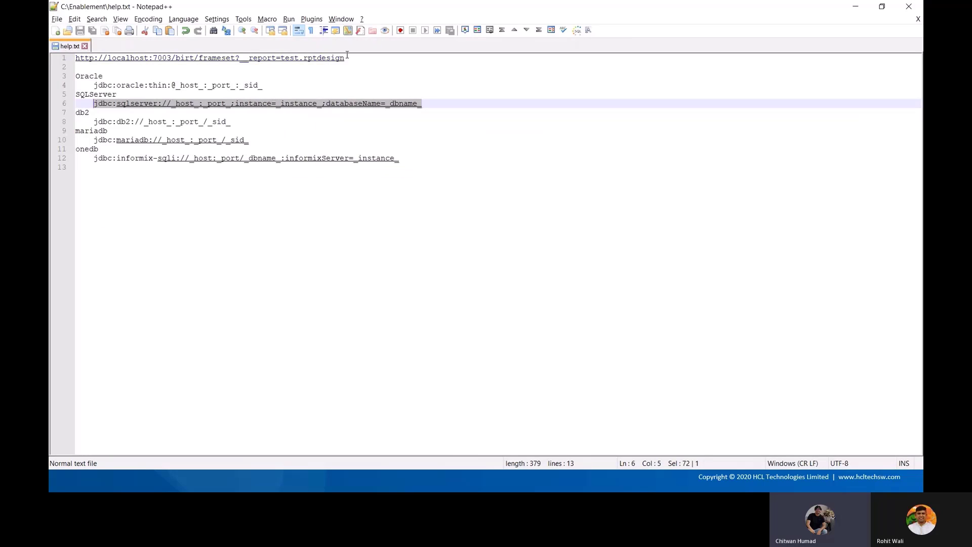
drag(347, 56, 70, 65)
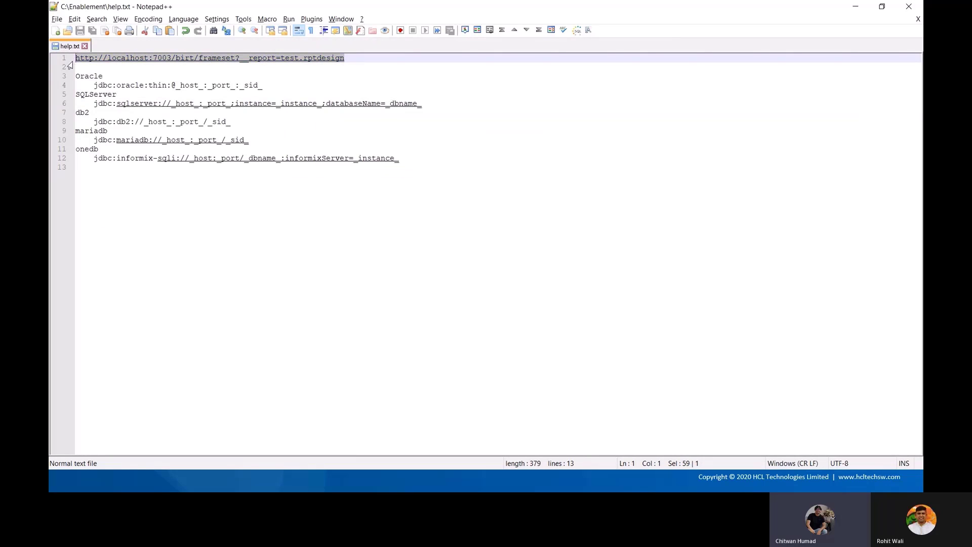
key(ctrl+c)
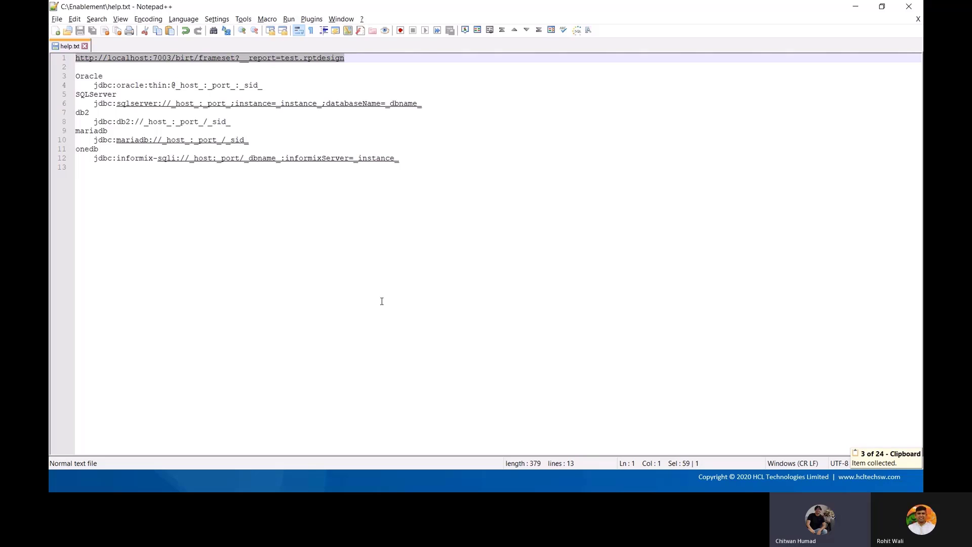
key(alt+Tab)
key(alt+Tab)
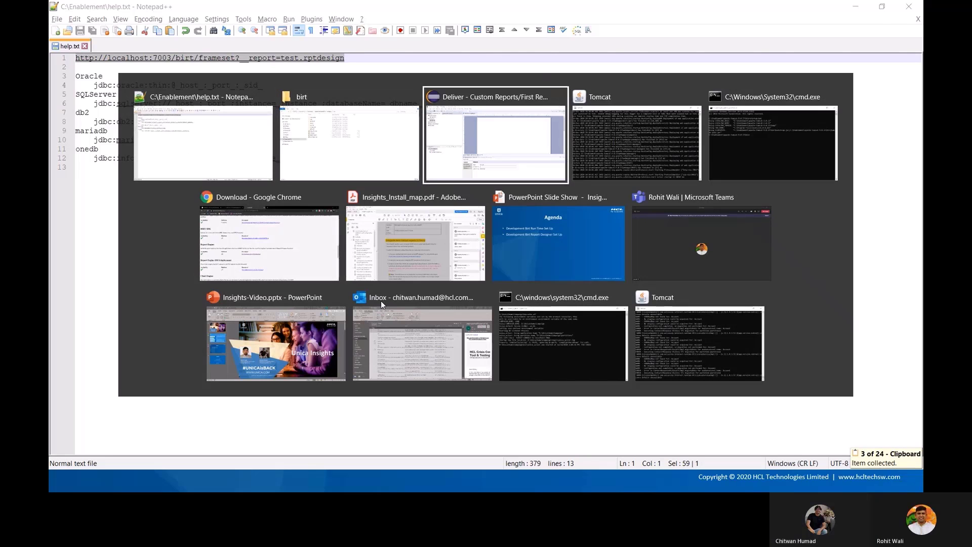
key(Escape)
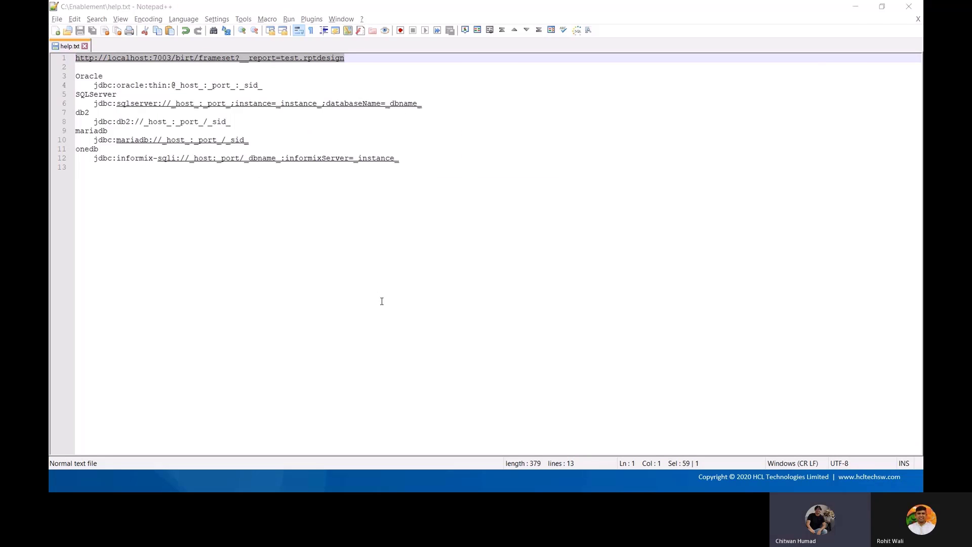
key(alt+Tab)
key(alt+Tab)
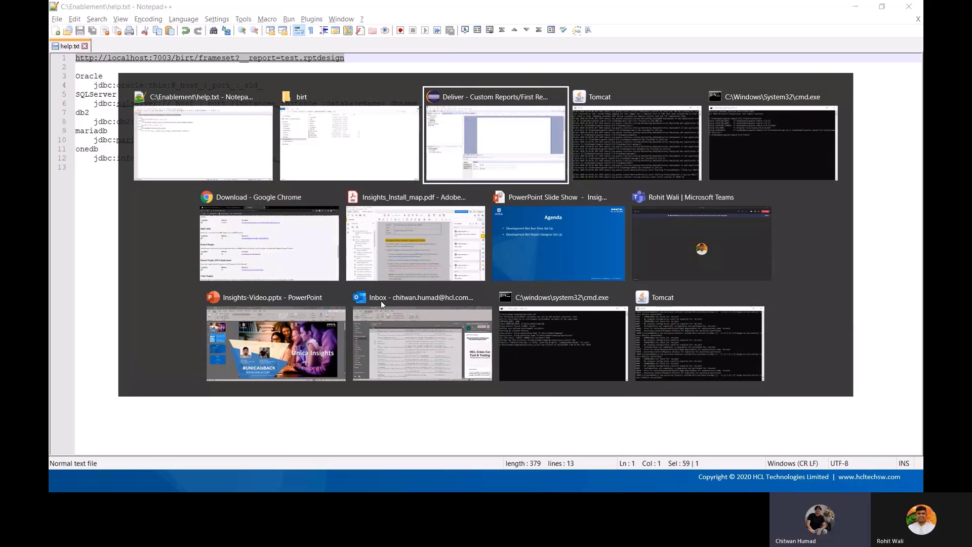
key(Escape)
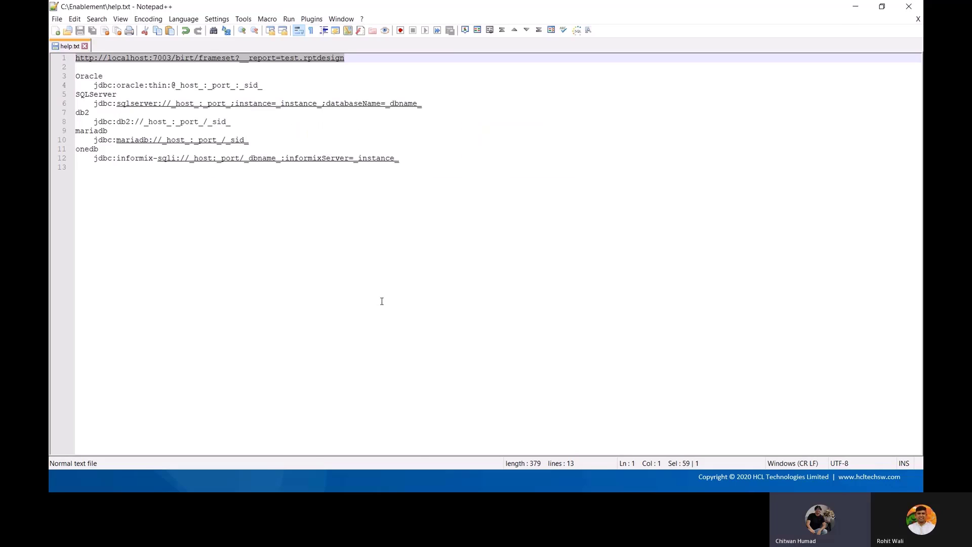
key(super)
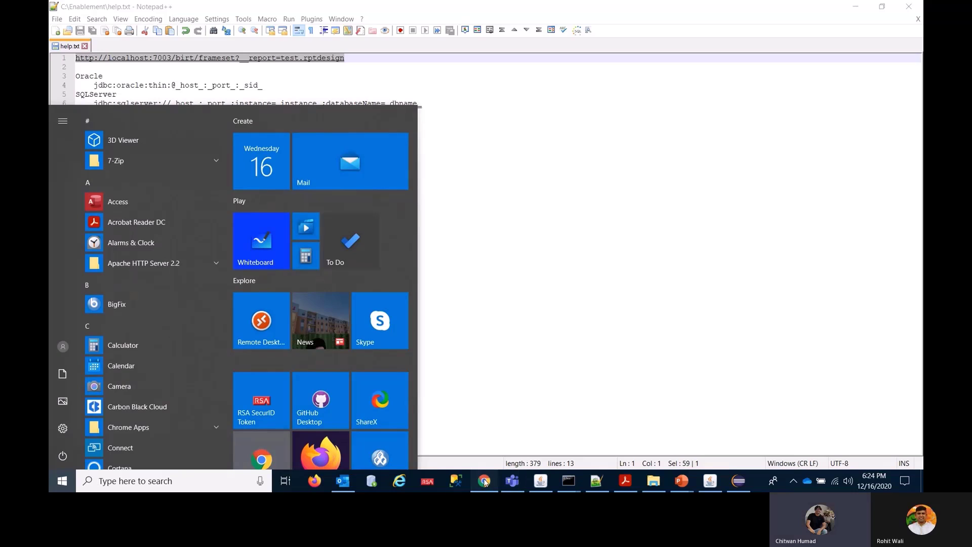
Load the copied viewer URL in a new Chrome tab to show test.rptdesign's Congratulations page
click(485, 481)
key(ctrl+t)
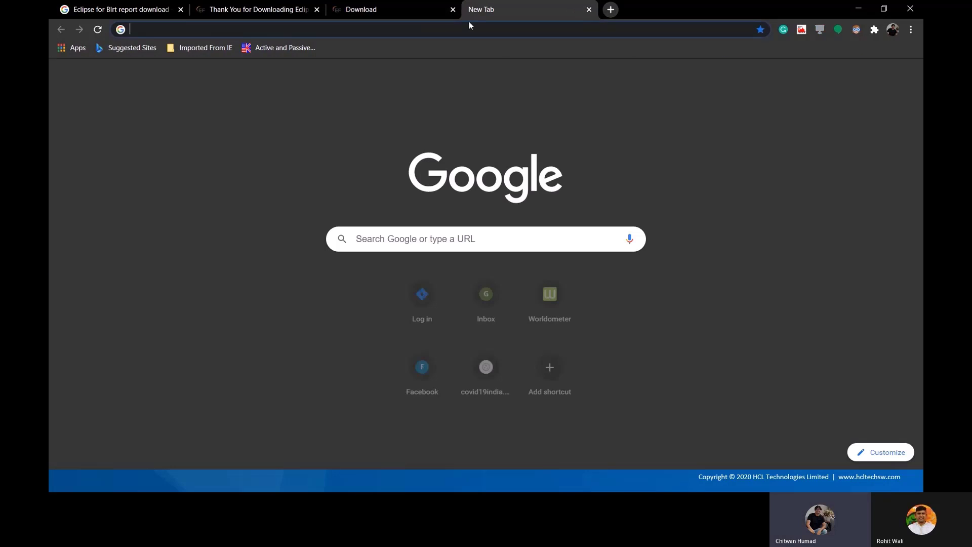
key(ctrl+v)
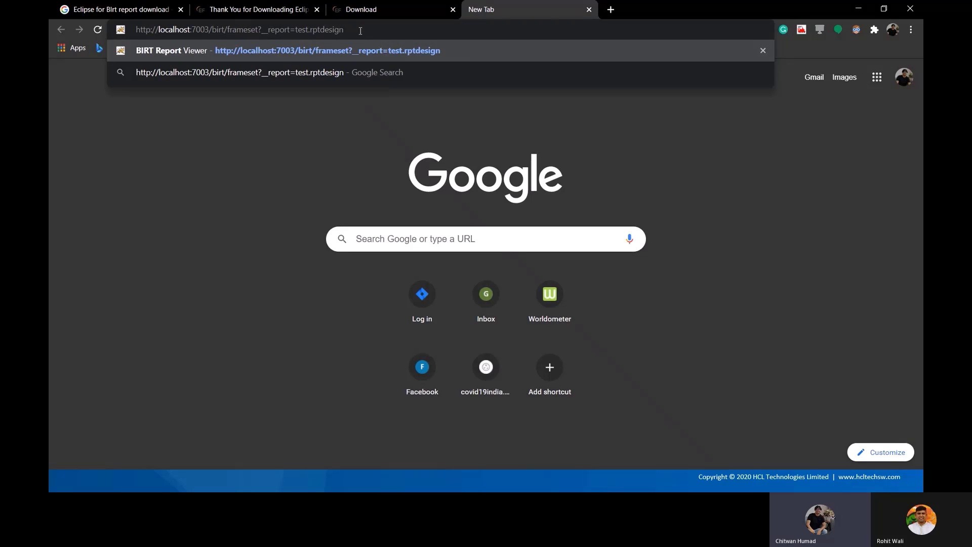
key(Return)
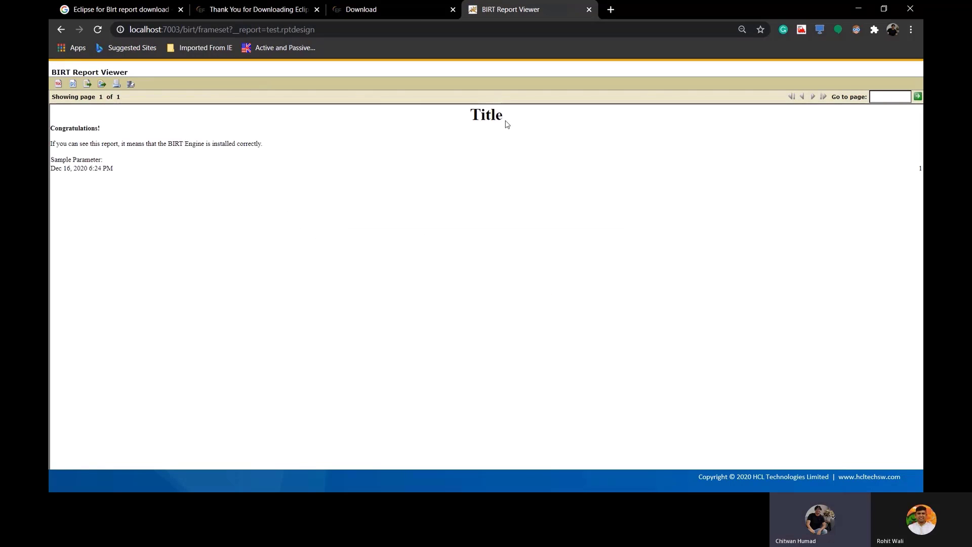
drag(52, 128, 306, 174)
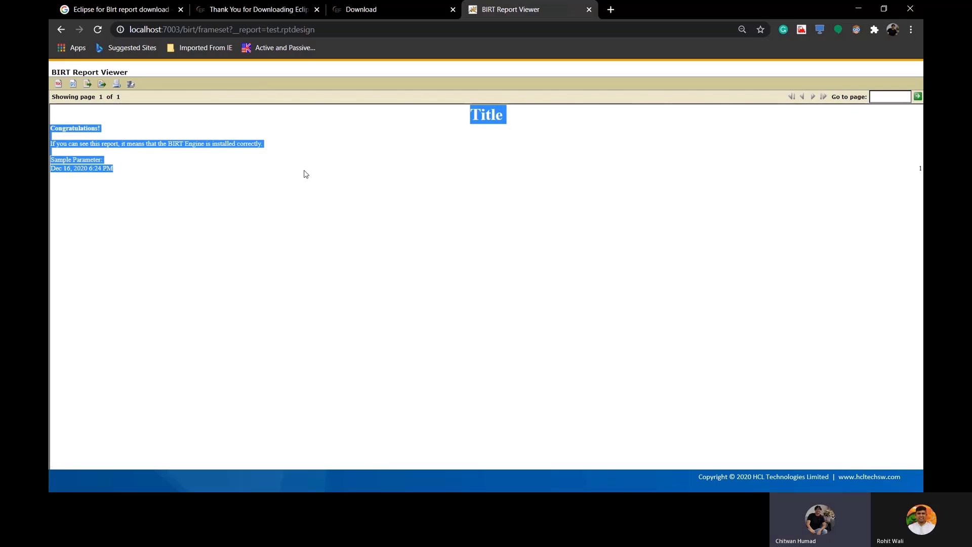
click(358, 195)
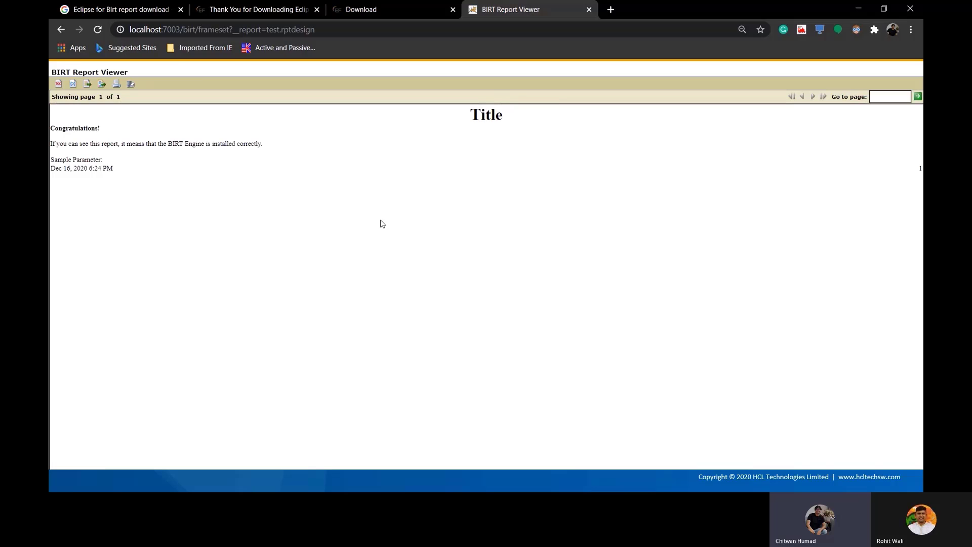
key(alt+Tab)
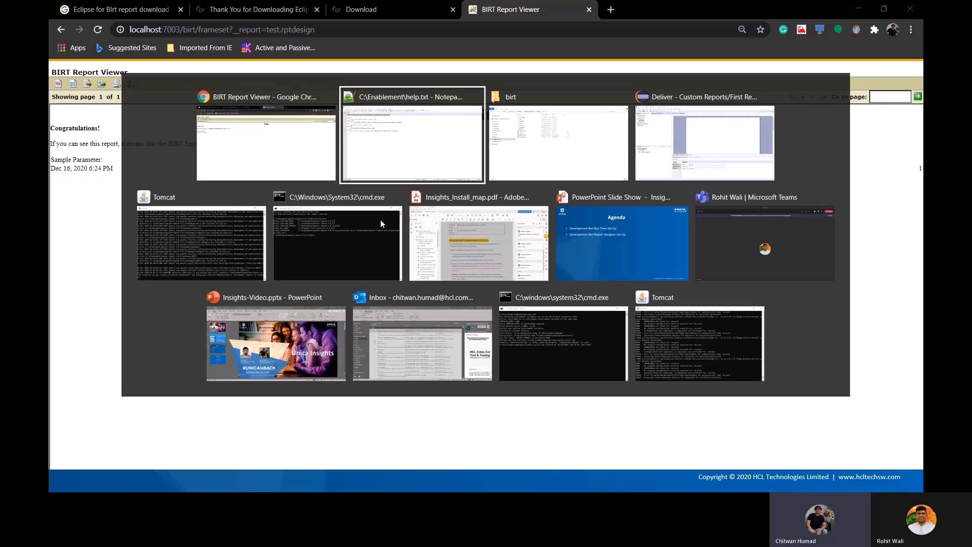
Drag Test Set onto the layout as a table with CampaignID, Name, Description and FolderID columns
key(alt+Tab)
key(alt+Tab)
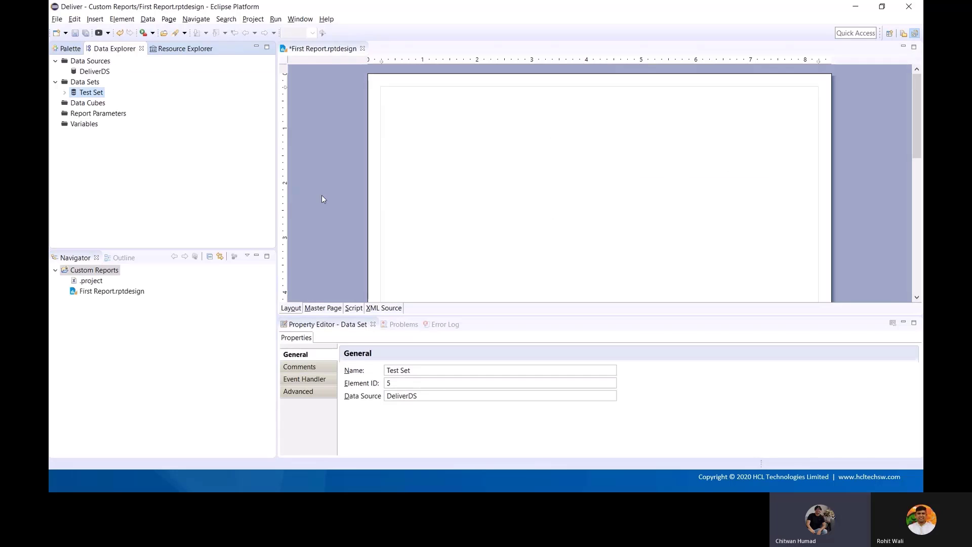
click(64, 93)
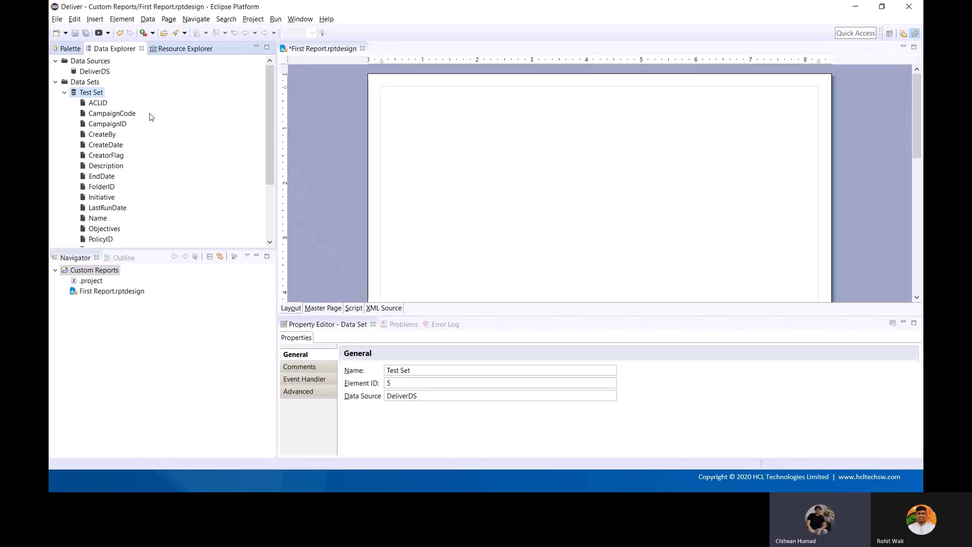
click(98, 104)
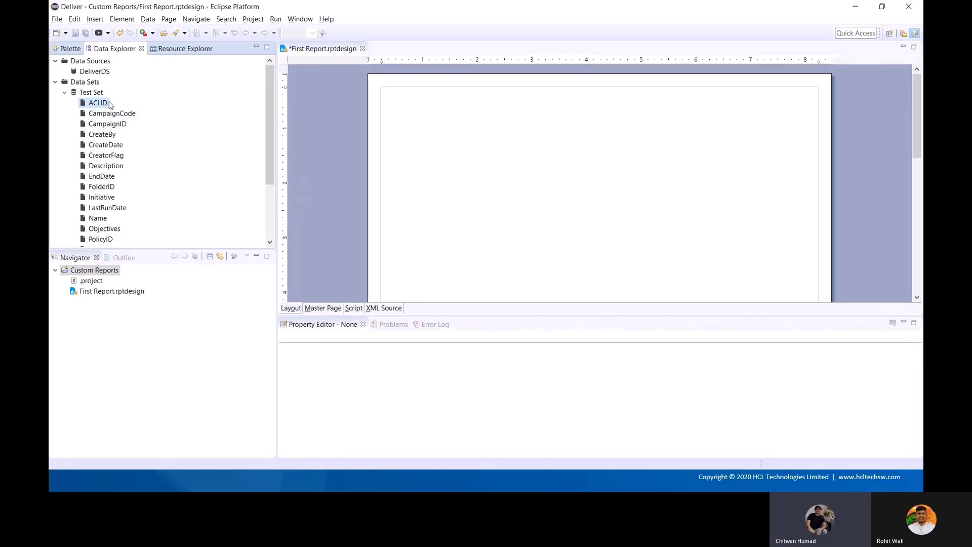
drag(91, 92, 464, 162)
click(385, 158)
click(385, 169)
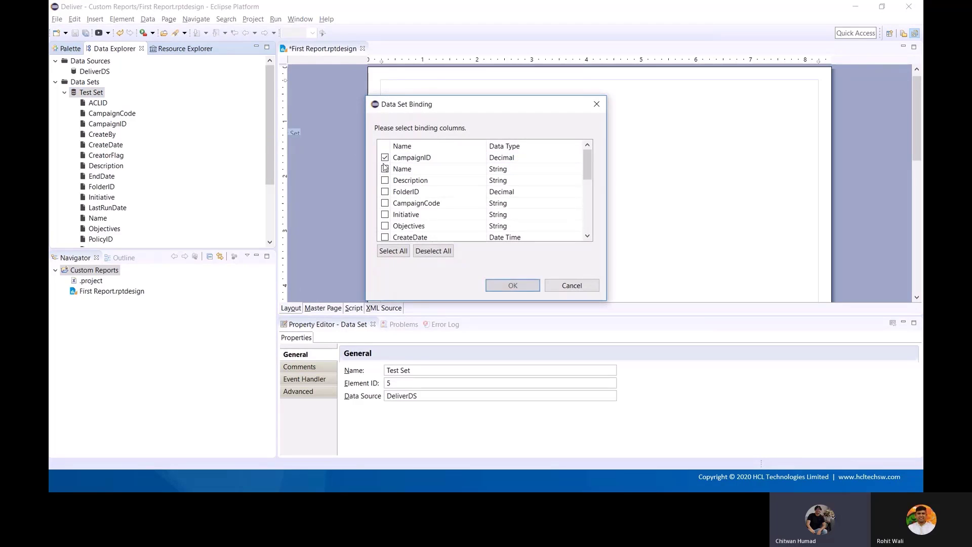
click(385, 181)
click(385, 191)
click(519, 284)
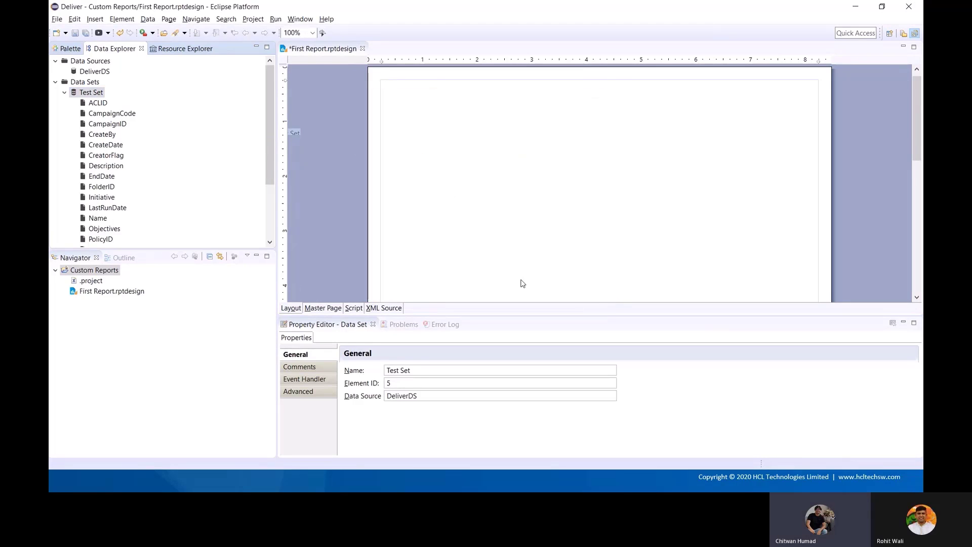
Save First Report.rptdesign
click(526, 261)
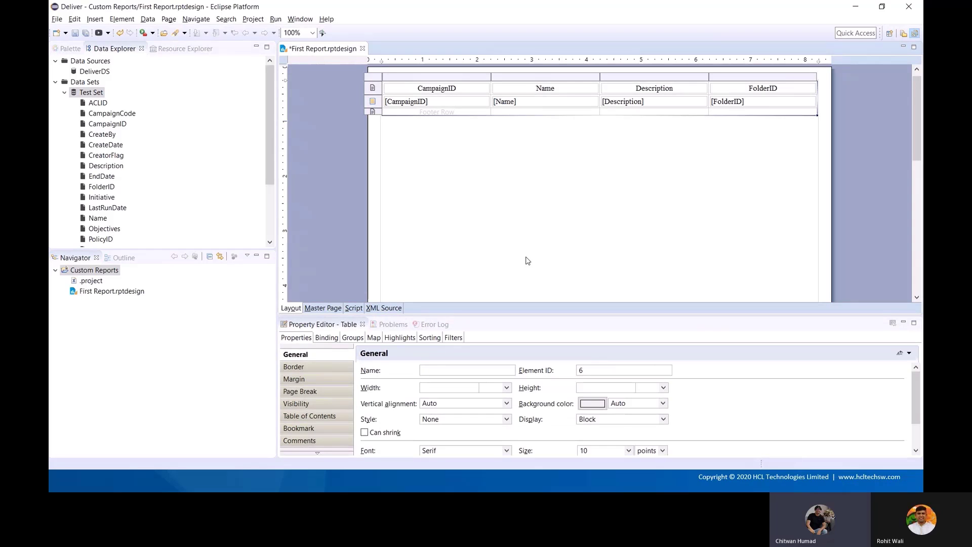
click(75, 33)
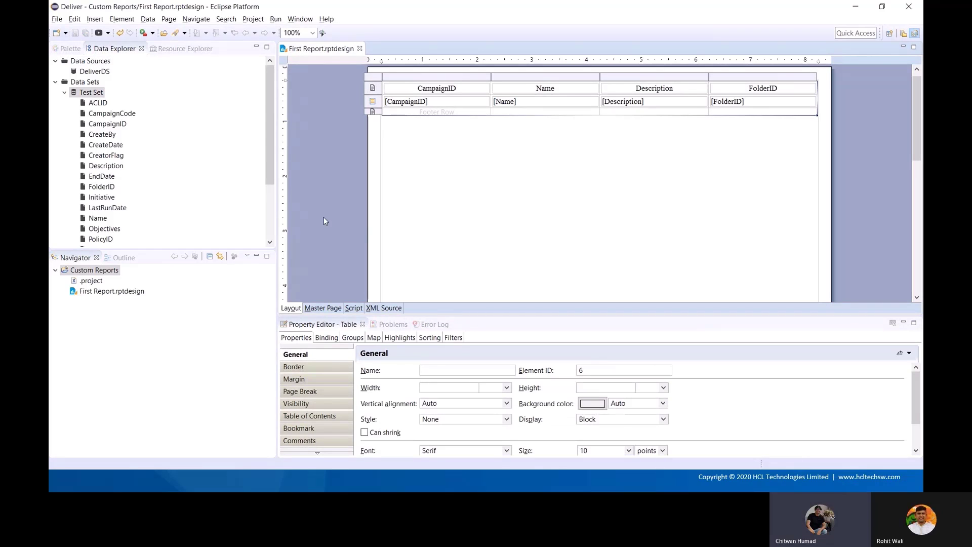
key(alt+Tab)
key(Tab)
key(Tab)
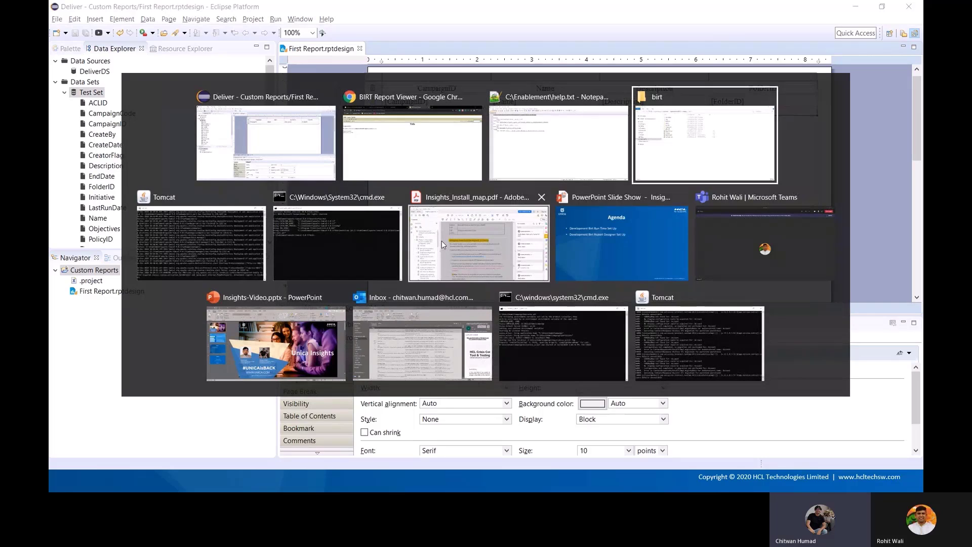
In File Explorer, browse to Enablement\Unica\Deliver\Custom Reports and start renaming First Report.rptdesign
click(242, 37)
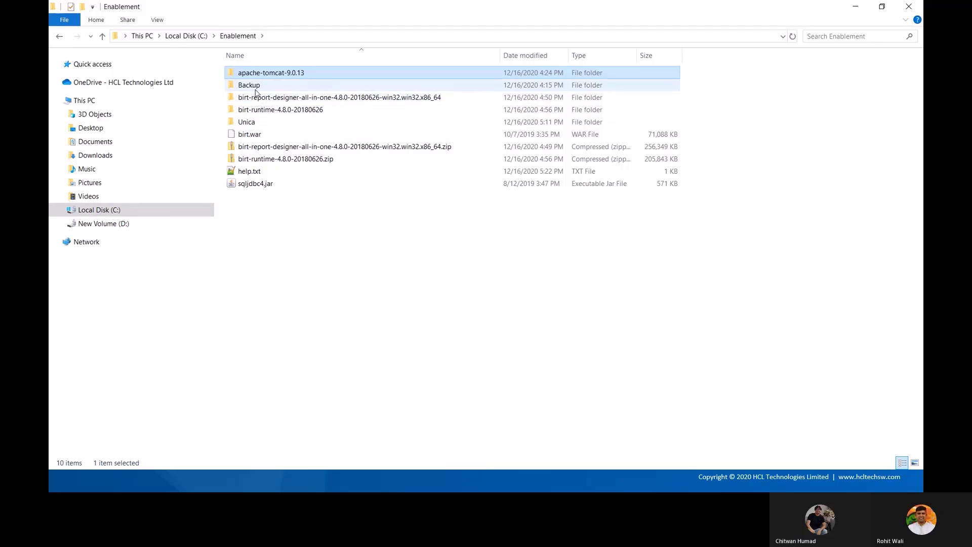
double_click(249, 122)
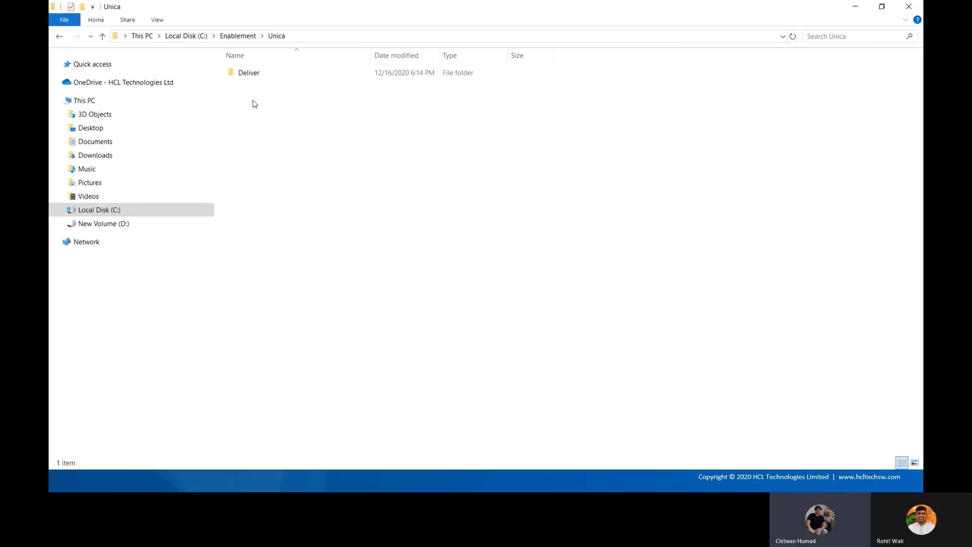
double_click(253, 73)
double_click(257, 85)
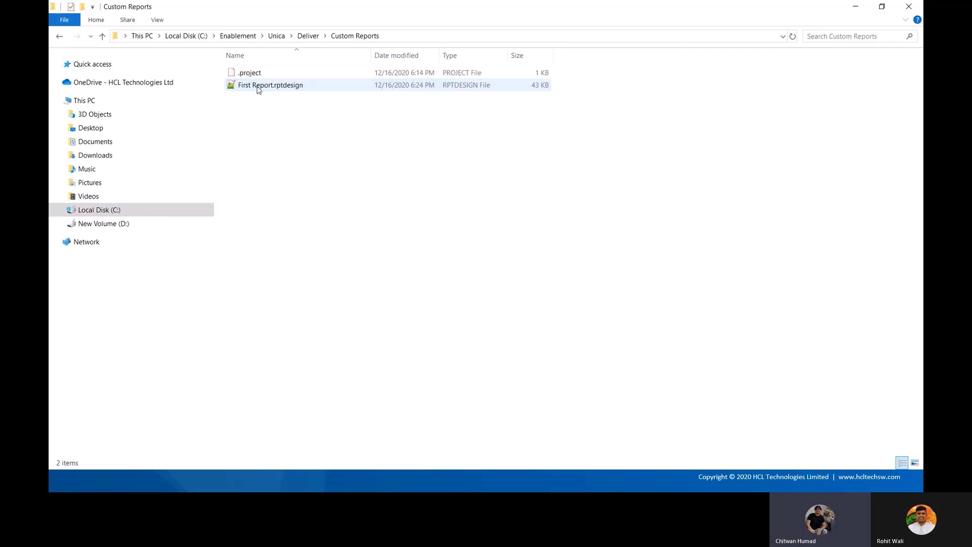
click(256, 86)
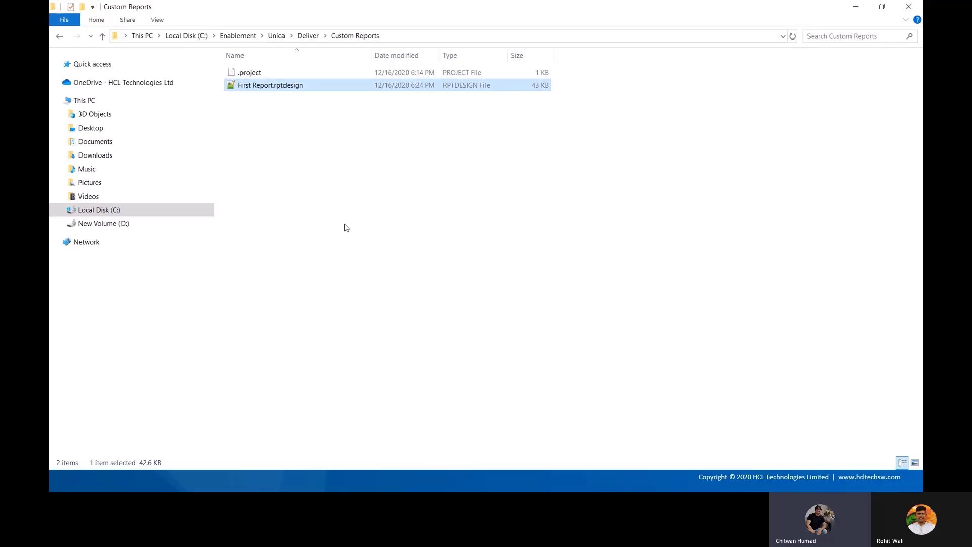
key(F2)
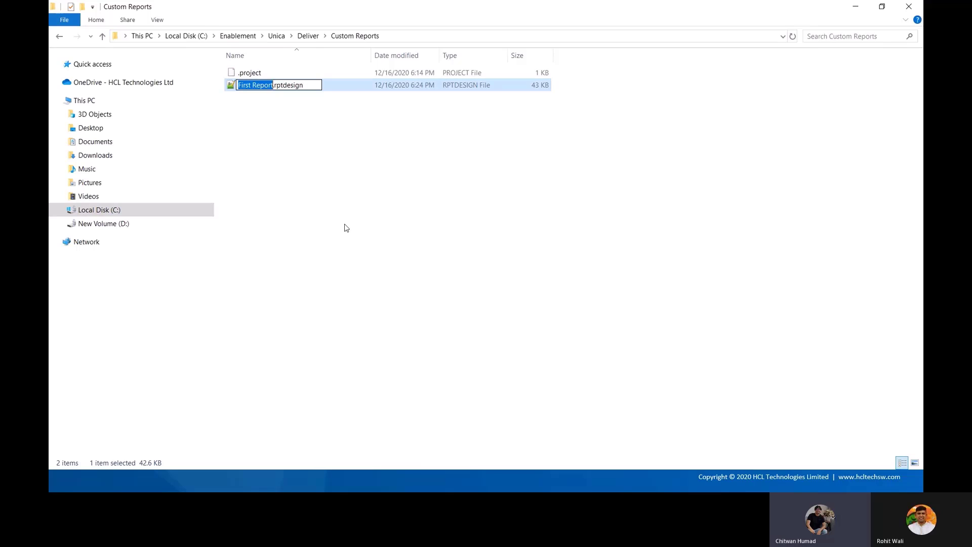
key(Home)
key(Right)
key(Right)
key(Right)
key(Right)
key(Right)
key(shift+Right)
Close First Report.rptdesign in Eclipse with File > Close
key(alt+Tab)
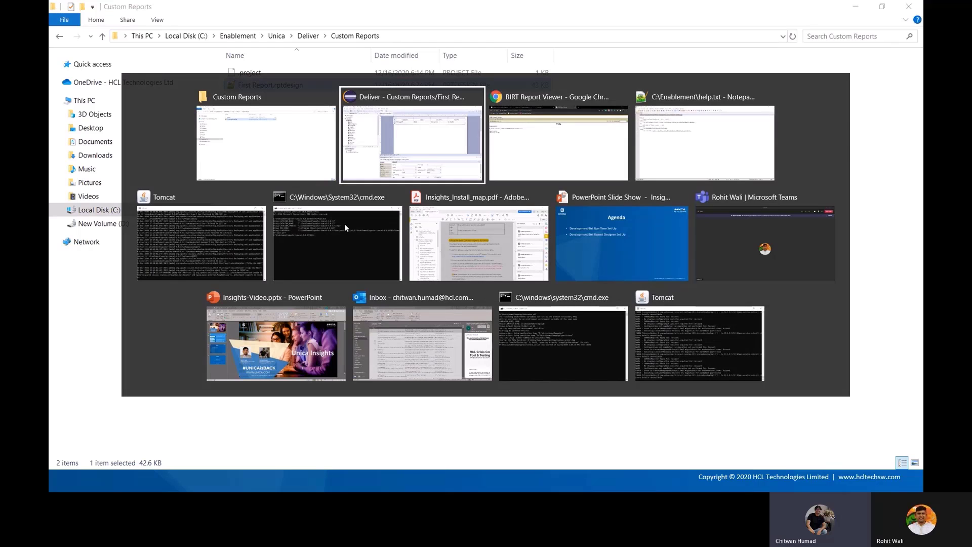
key(Escape)
key(alt+Tab)
key(alt+Tab)
key(alt+Tab)
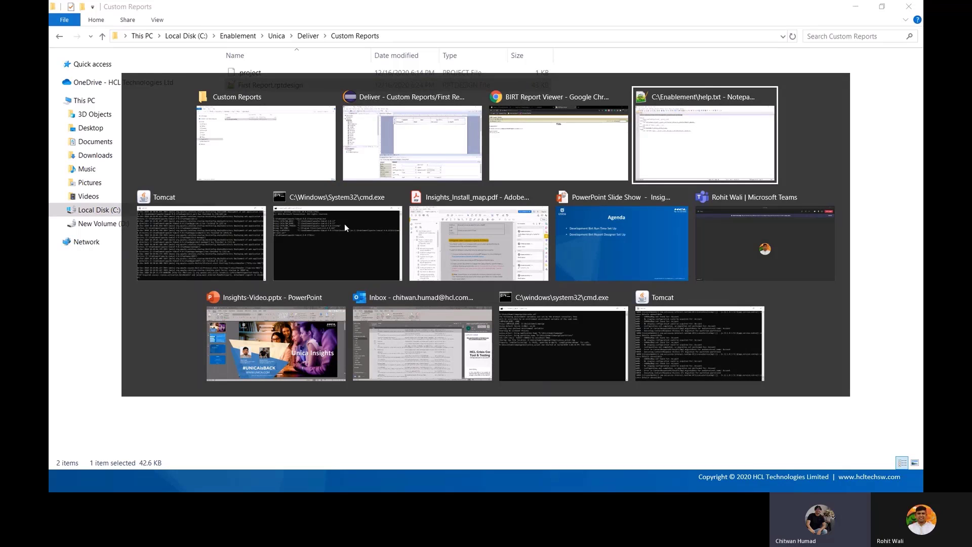
key(alt+shift+Tab)
key(alt+shift+Tab)
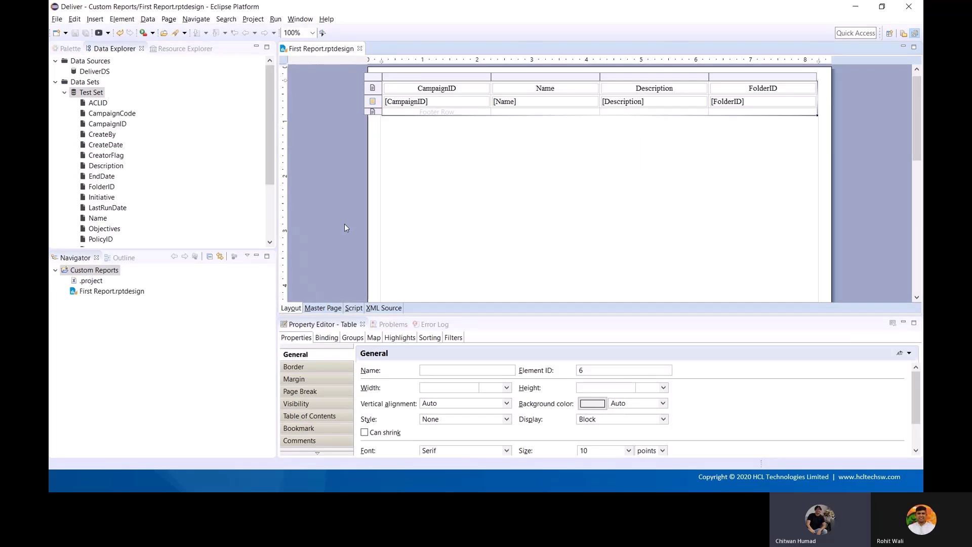
click(60, 22)
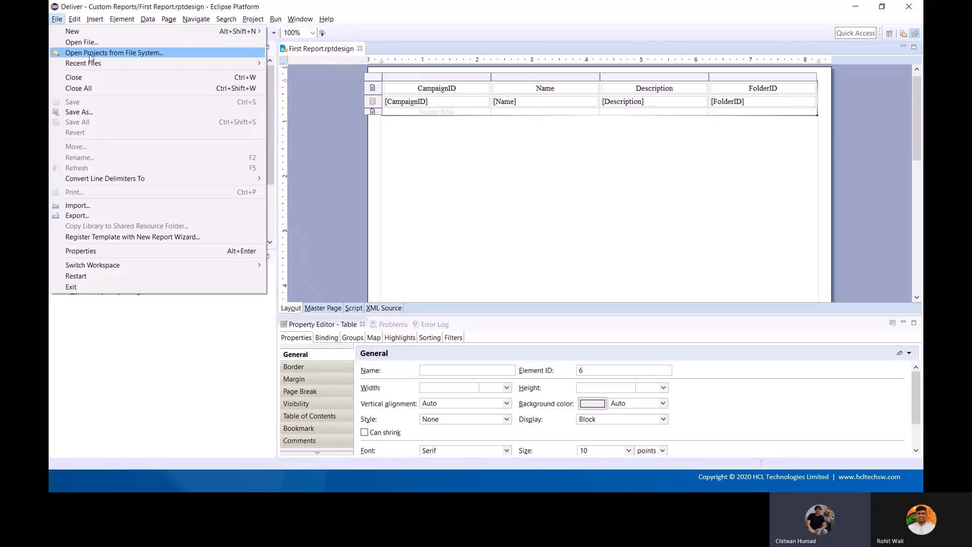
click(99, 78)
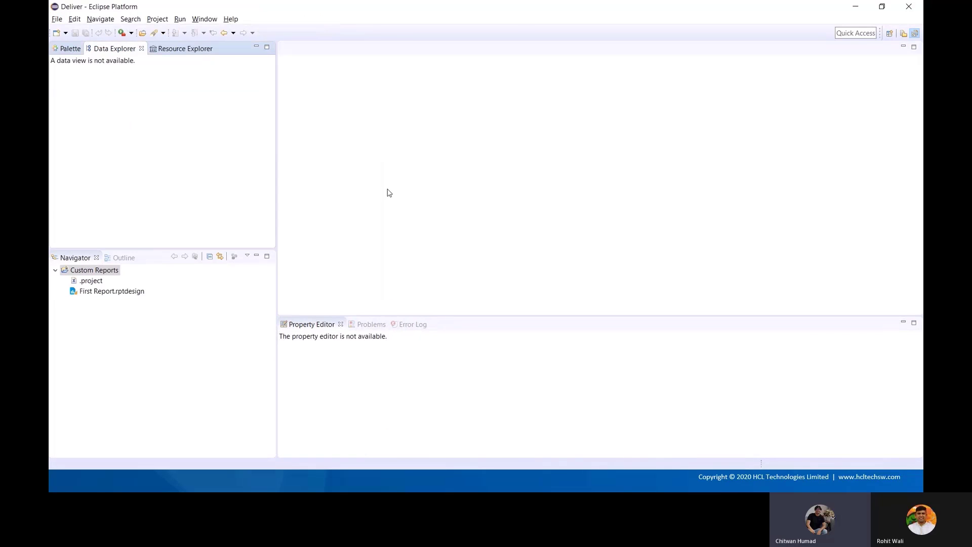
Remove the space to rename the report file to FirstReport.rptdesign, then return to Enablement
key(alt+Tab)
key(F2)
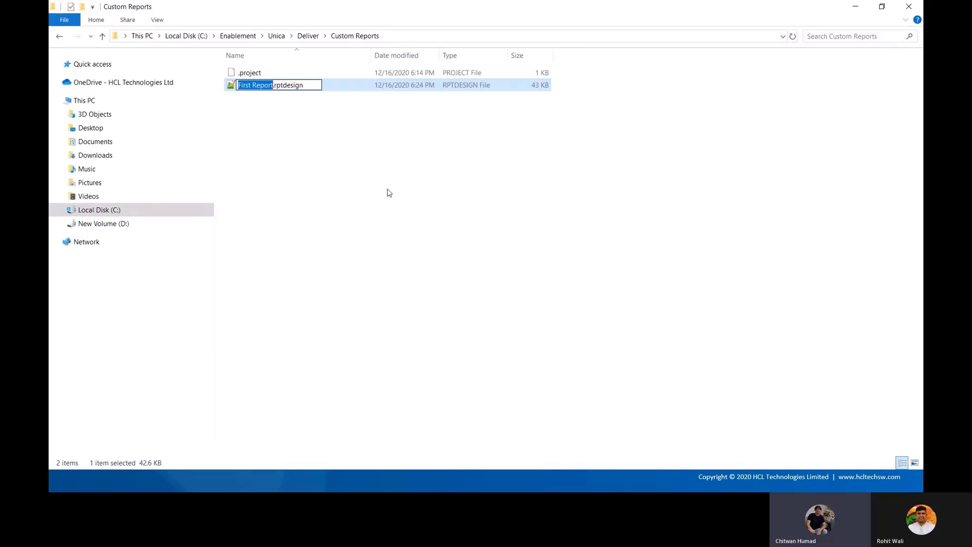
key(Right)
key(Left)
key(Left)
key(Left)
key(Left)
key(BackSpace)
key(Return)
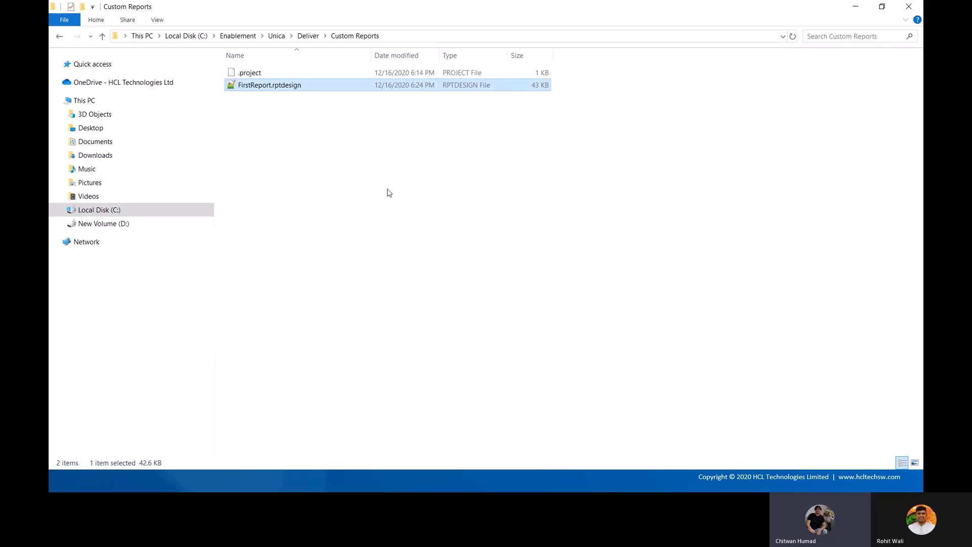
click(238, 35)
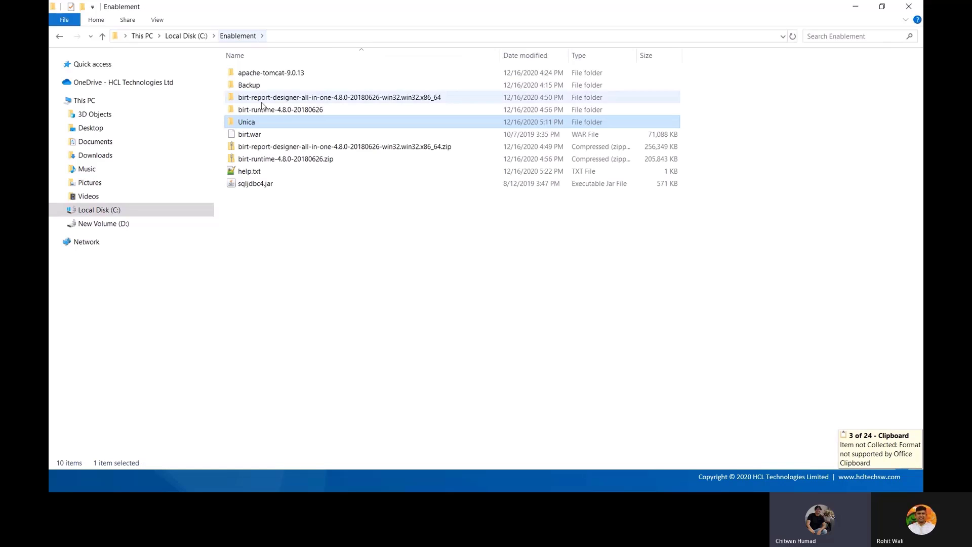
Paste the report file into apache-tomcat-9.0.13\webapps\birt
click(271, 111)
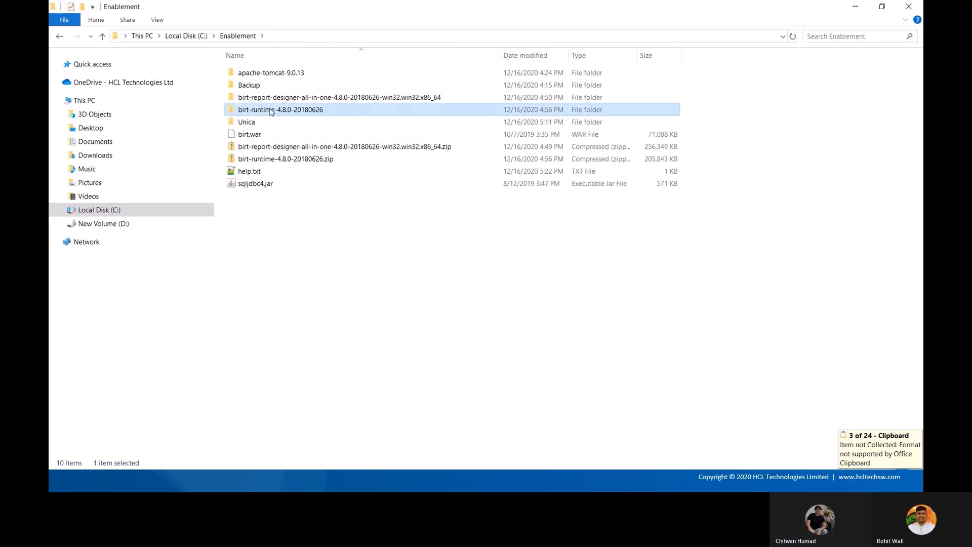
double_click(274, 76)
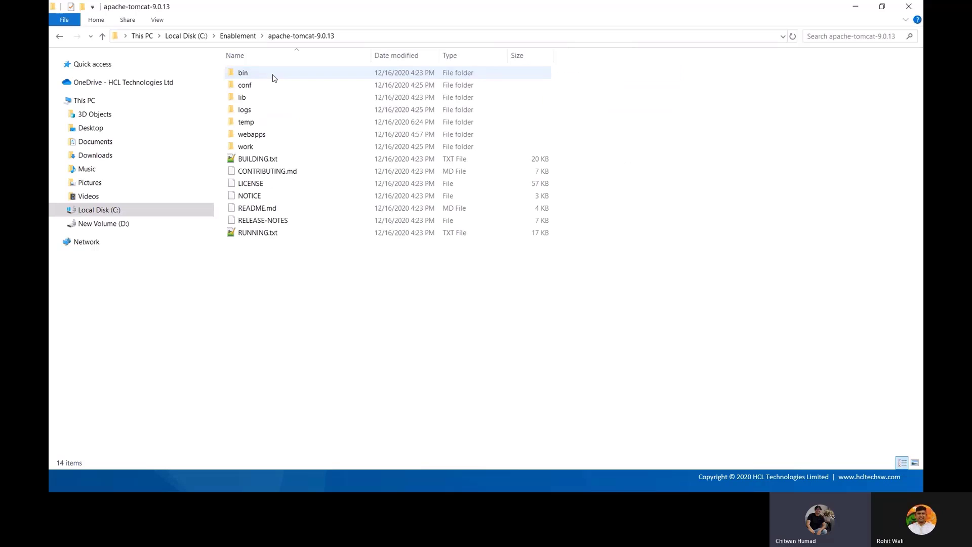
click(263, 137)
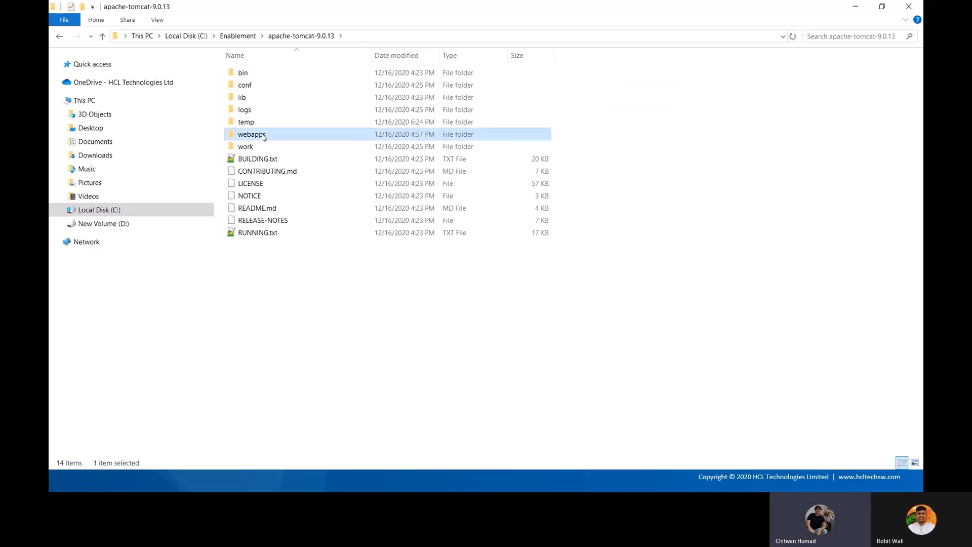
double_click(263, 136)
double_click(245, 73)
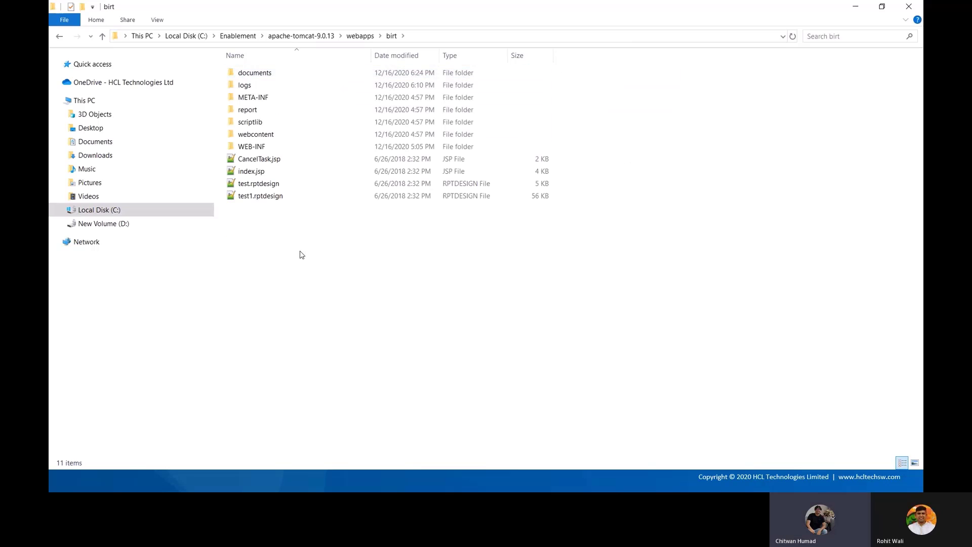
key(ctrl+v)
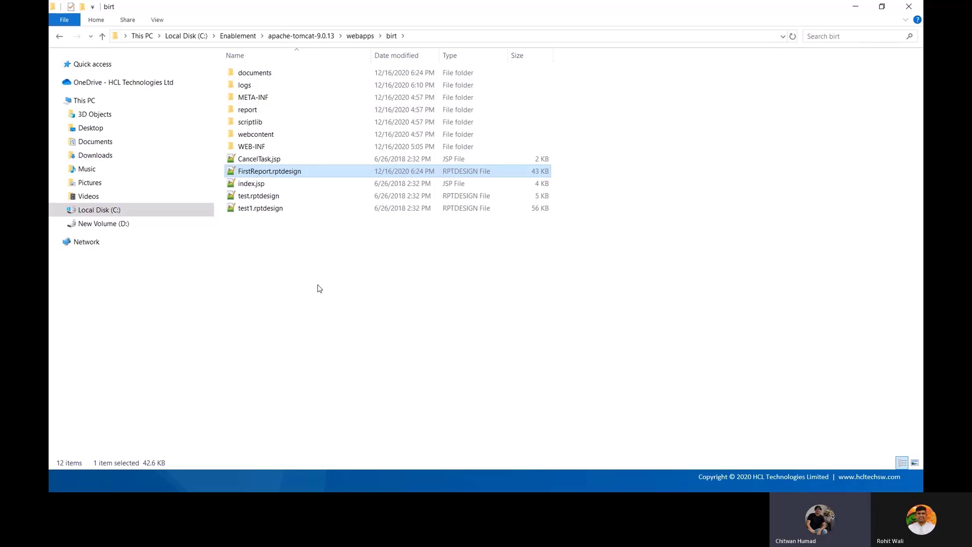
click(319, 288)
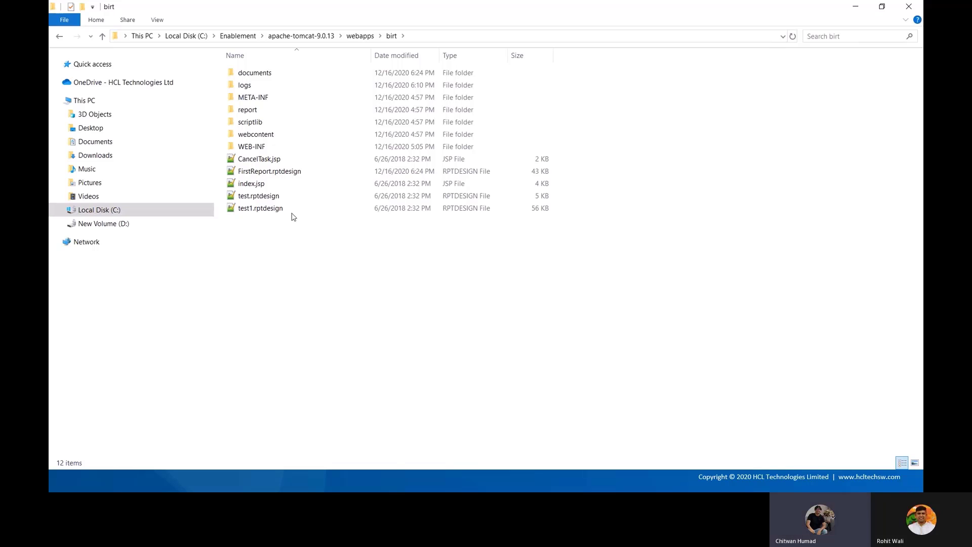
Copy the full file name FirstReport.rptdesign without changing it
click(311, 172)
key(F2)
key(ctrl+a)
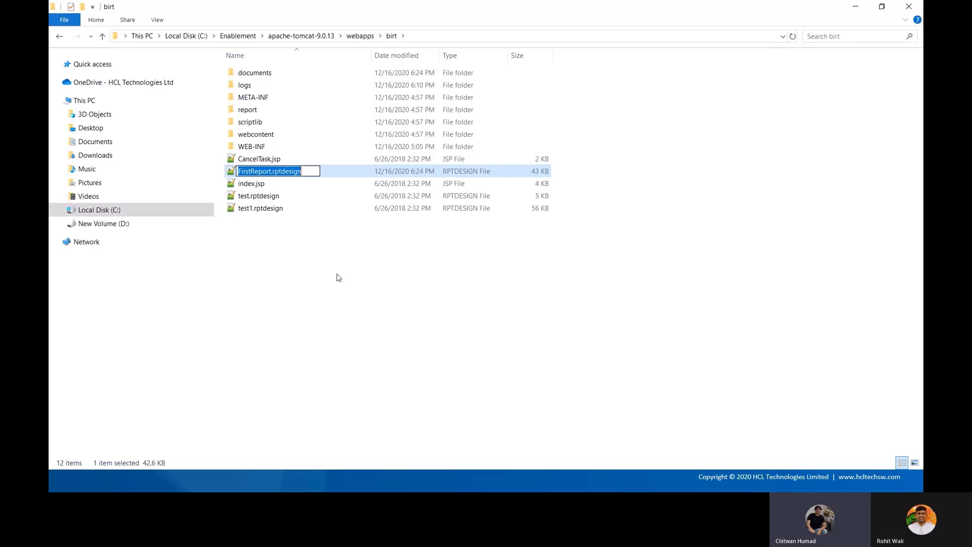
key(ctrl+c)
click(336, 278)
key(alt+Tab)
key(alt+Tab)
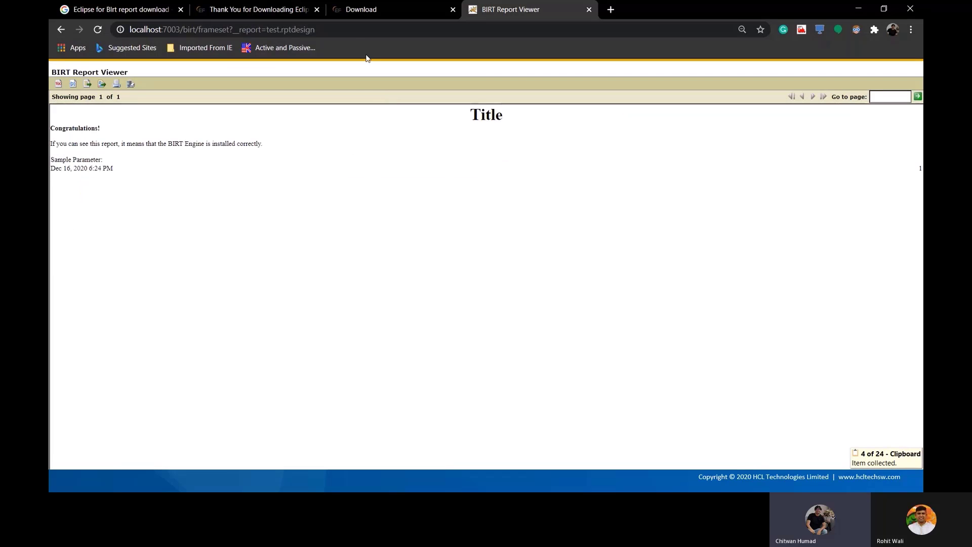
Replace test.rptdesign with FirstReport.rptdesign in the viewer URL, then dismiss the JDBC driver error
click(291, 30)
drag(268, 32, 324, 33)
key(ctrl+v)
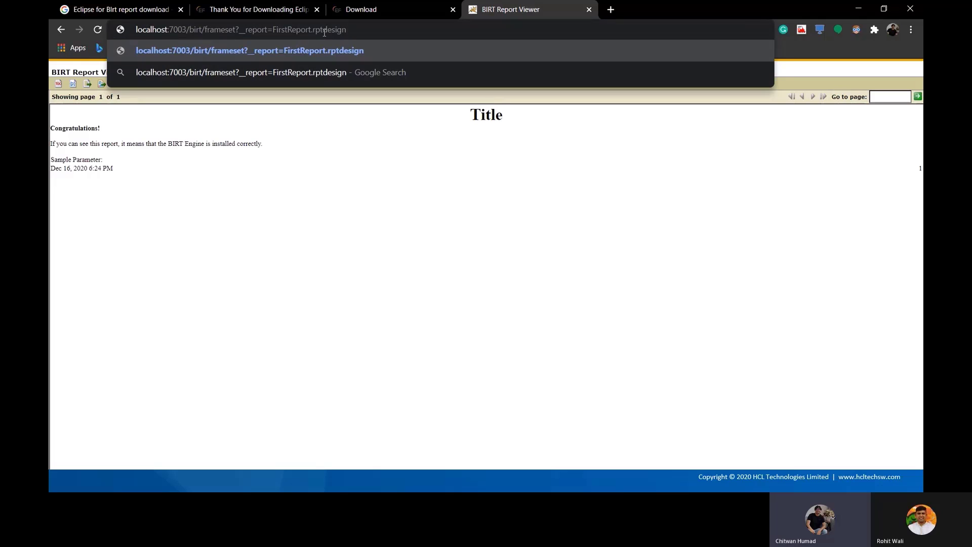
key(Return)
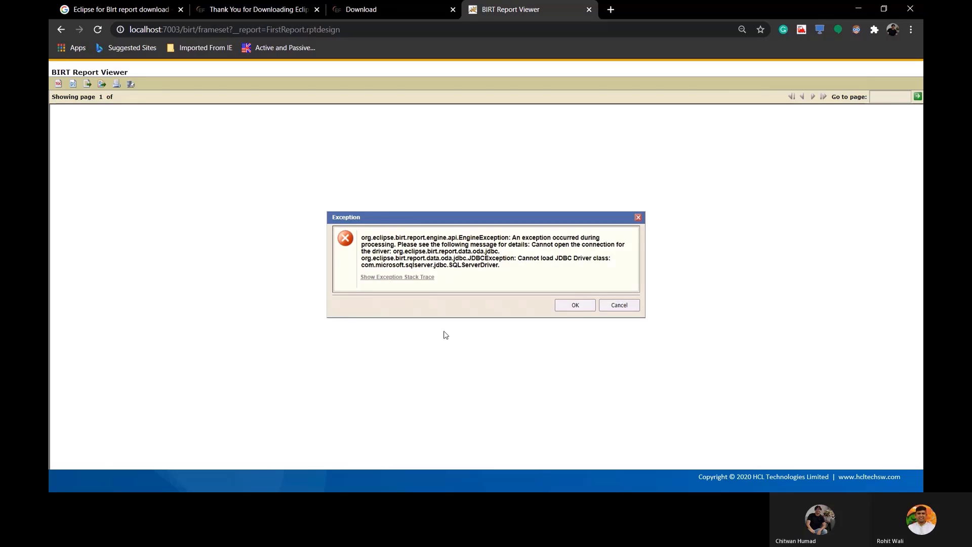
click(574, 307)
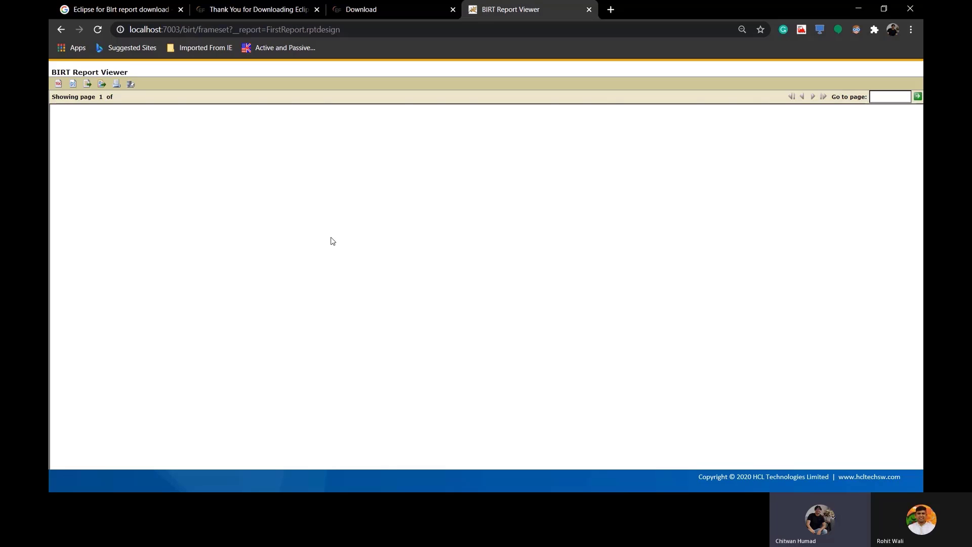
key(alt+Tab)
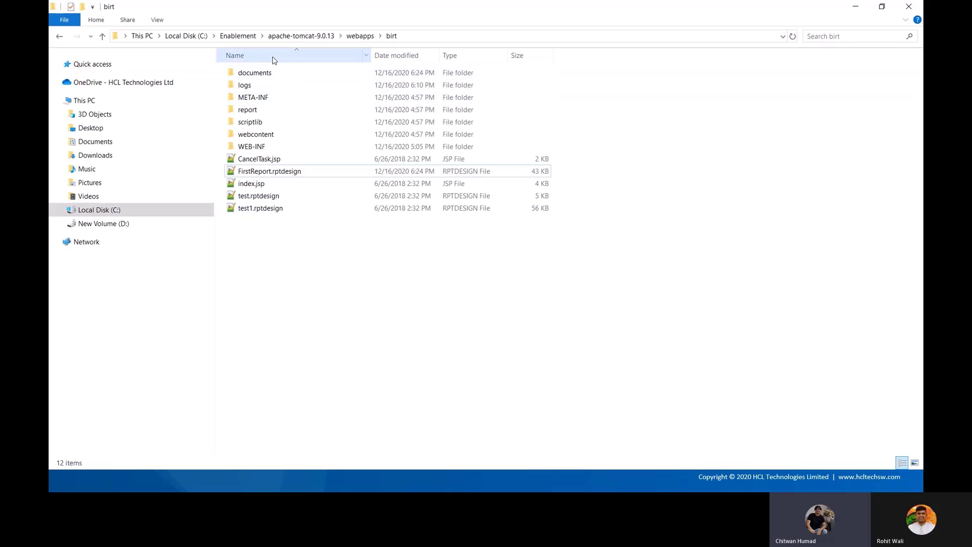
Copy sqljdbc4.jar from Enablement into apache-tomcat-9.0.13\webapps\birt\WEB-INF\lib
click(248, 38)
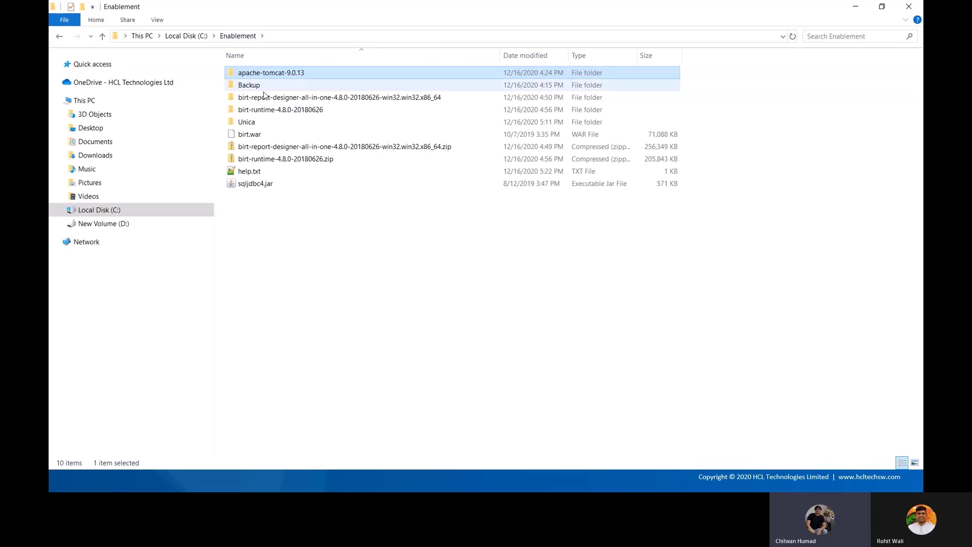
click(268, 188)
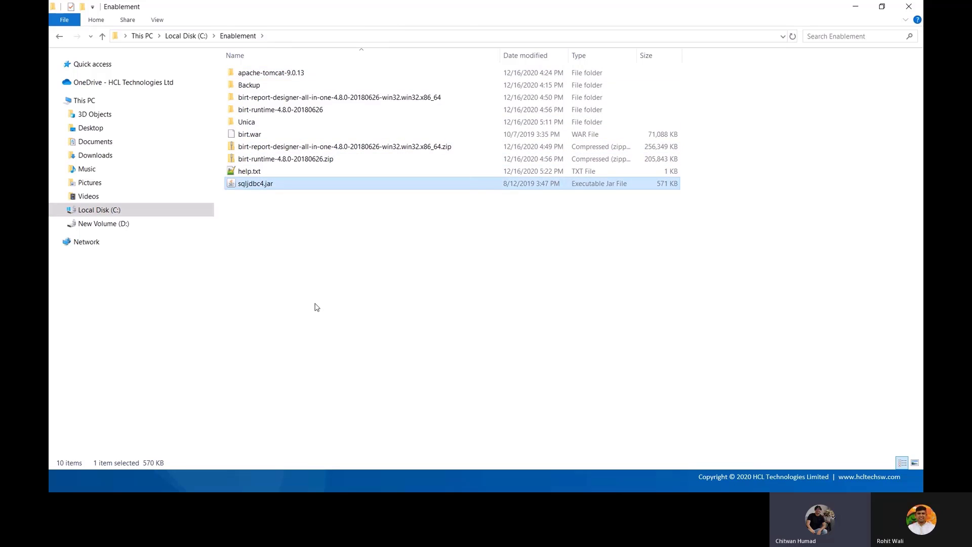
key(ctrl+c)
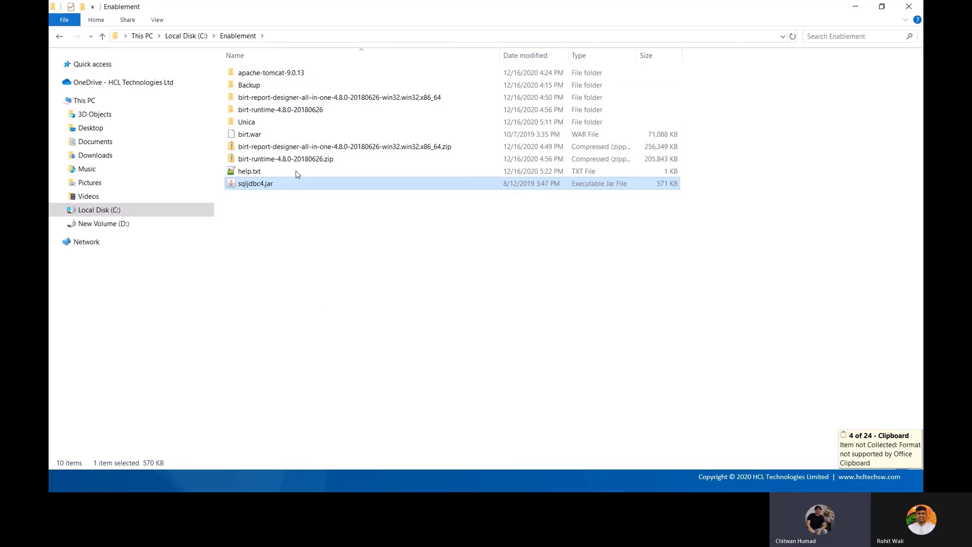
double_click(272, 76)
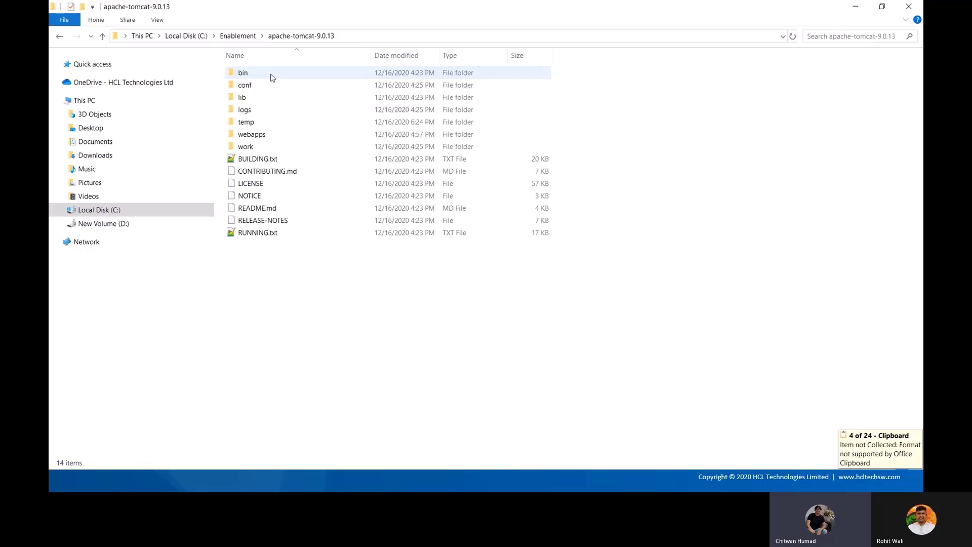
double_click(263, 135)
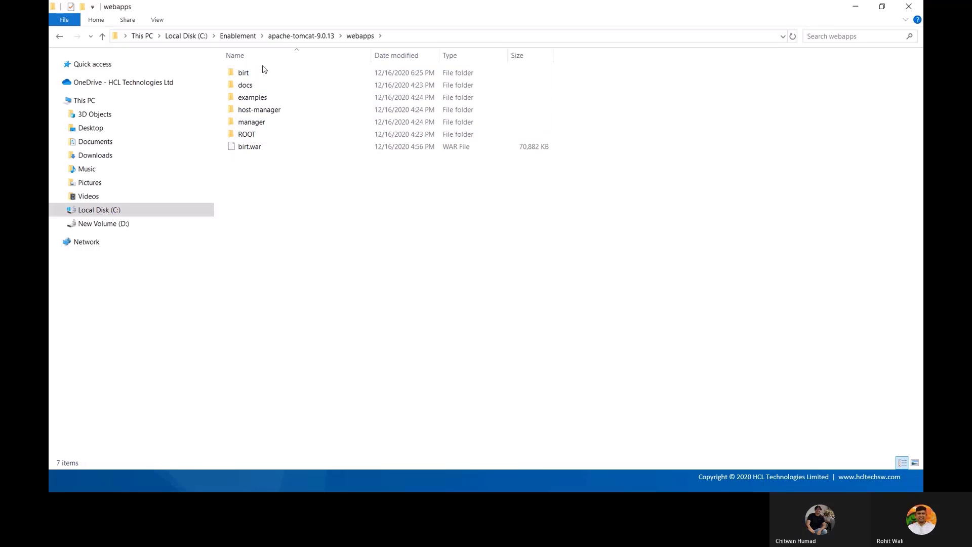
double_click(266, 74)
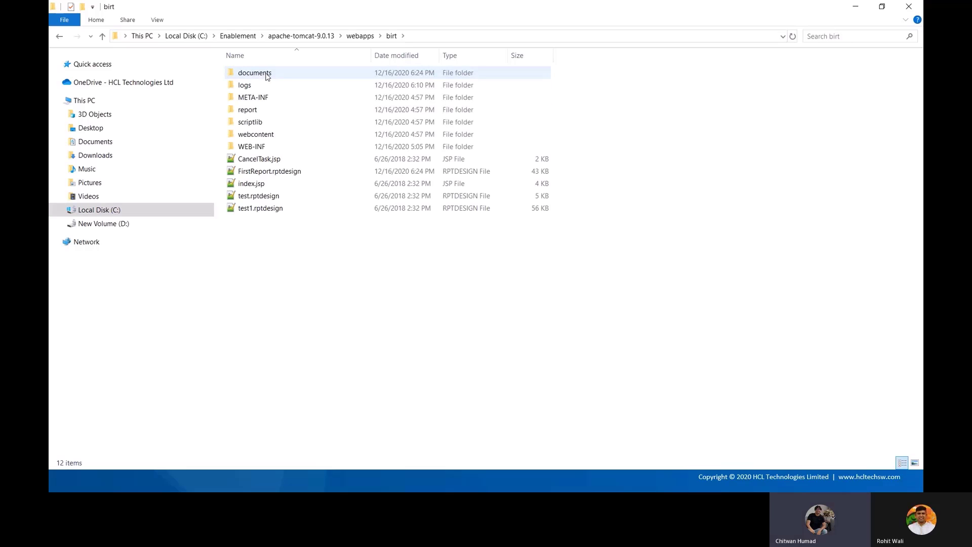
double_click(252, 146)
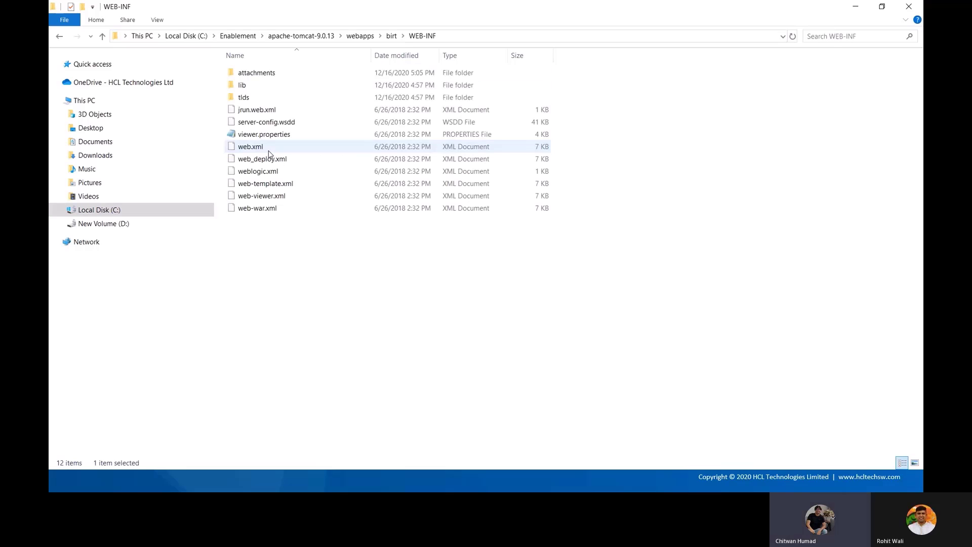
click(262, 88)
double_click(263, 88)
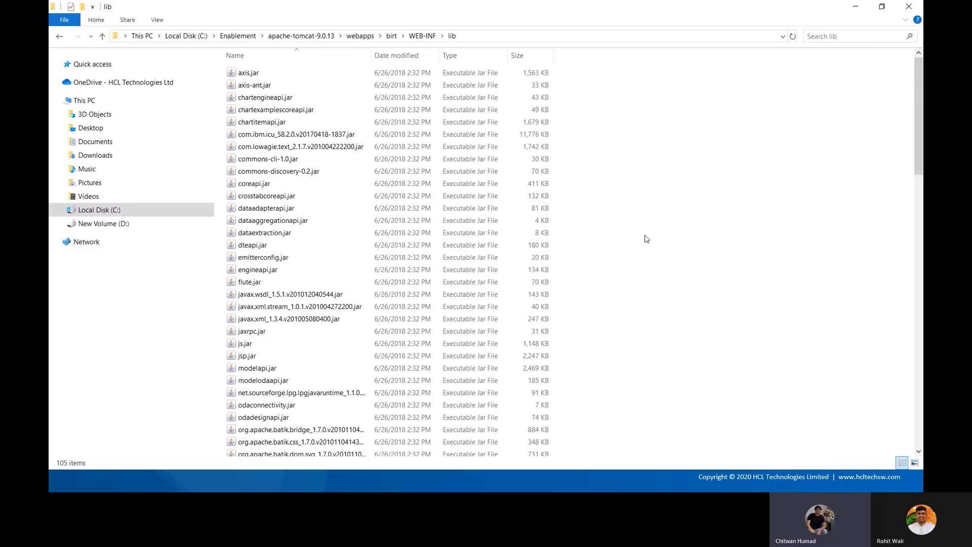
key(End)
click(647, 239)
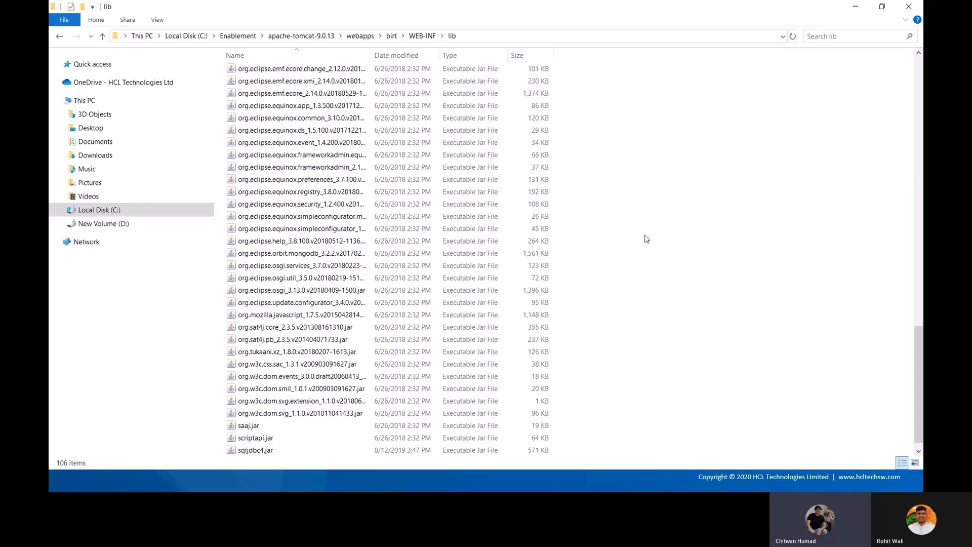
Reload FirstReport.rptdesign, dismiss the repeated JDBC driver error, and close the viewer tab
key(alt+Tab)
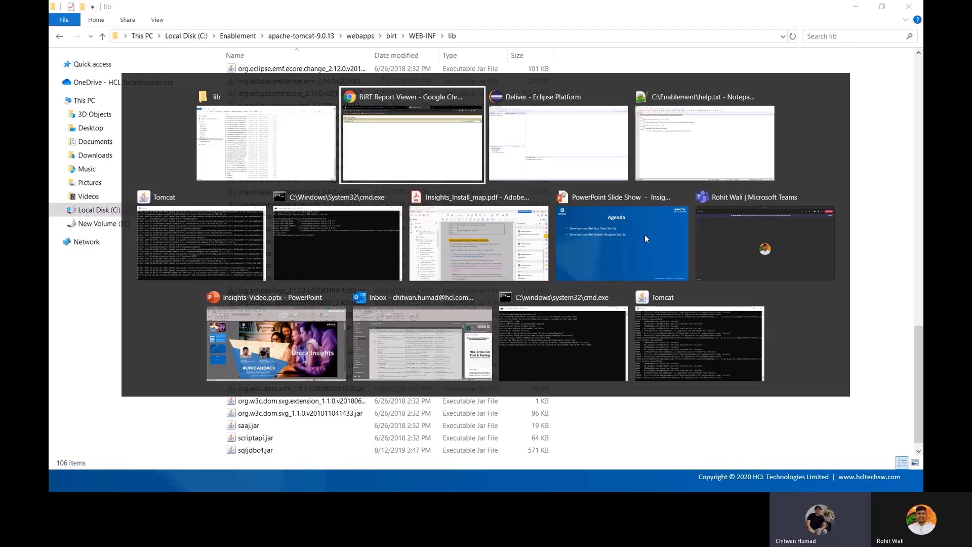
click(388, 27)
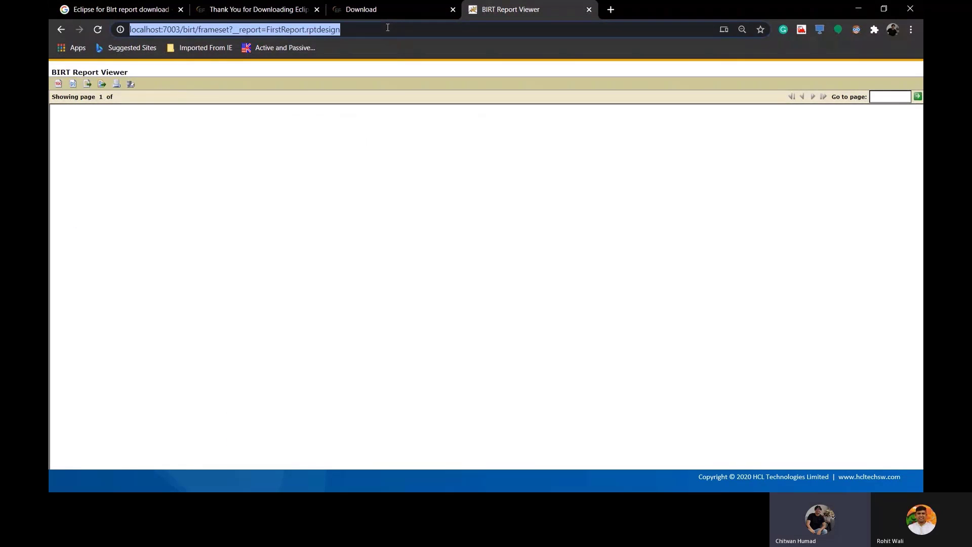
key(Return)
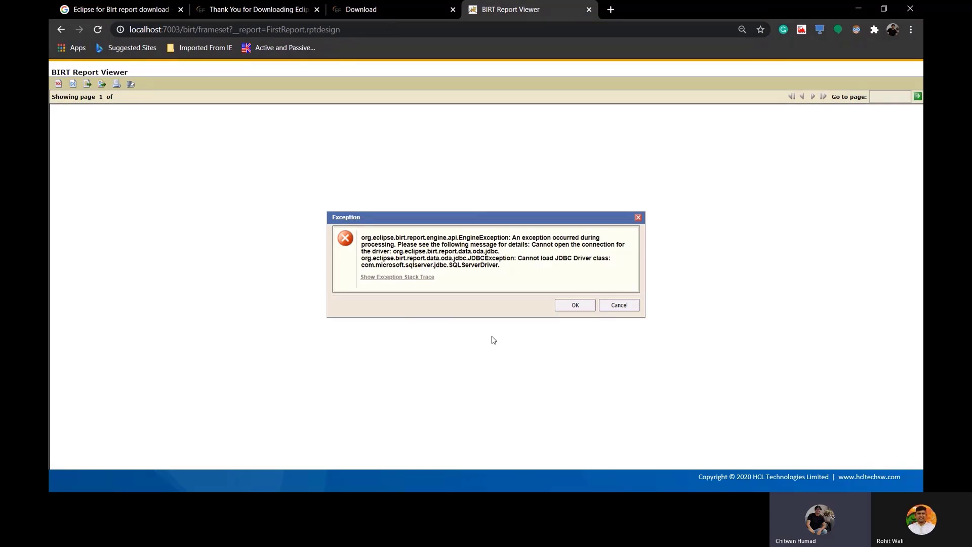
click(616, 305)
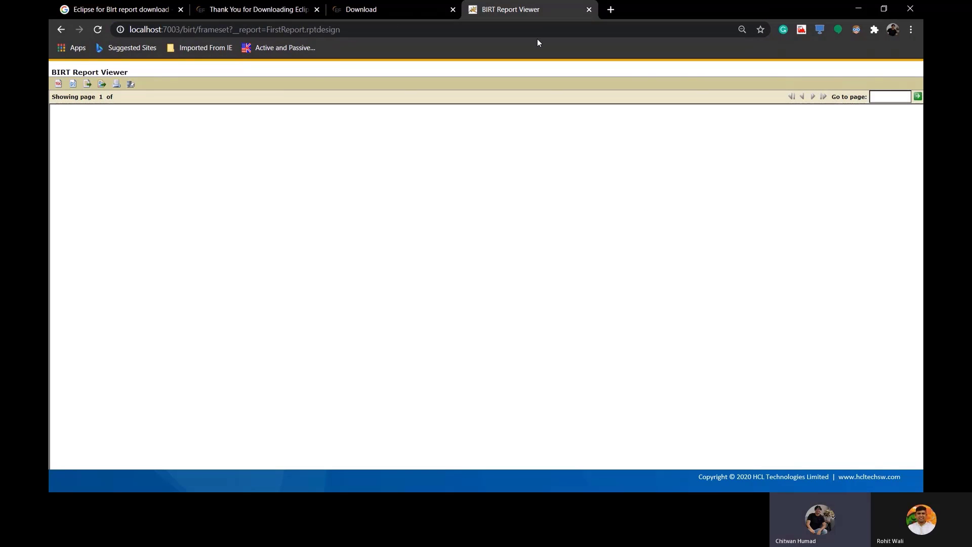
click(589, 10)
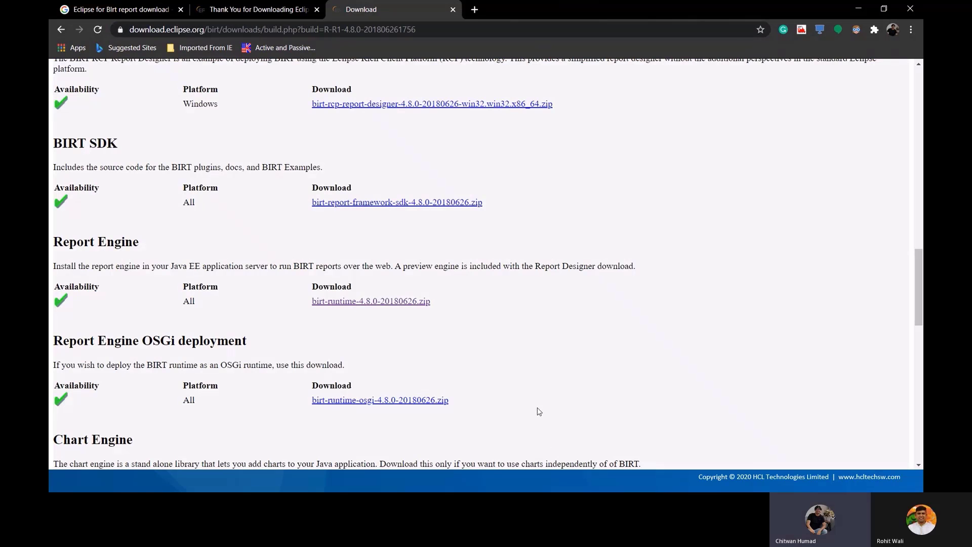
Stop Tomcat and restart it by running startup.bat from the command prompt
key(alt+Tab)
key(Tab)
key(Tab)
key(Tab)
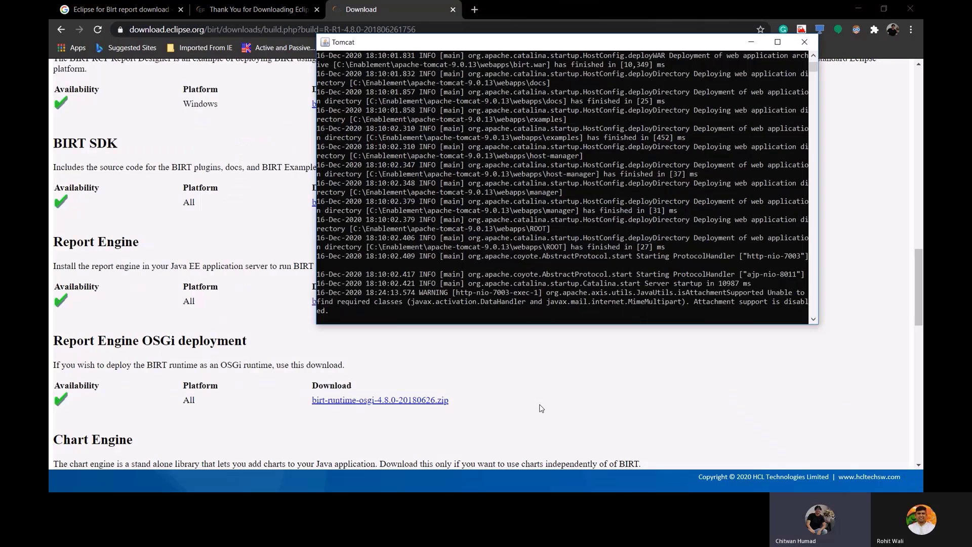
key(alt+Tab)
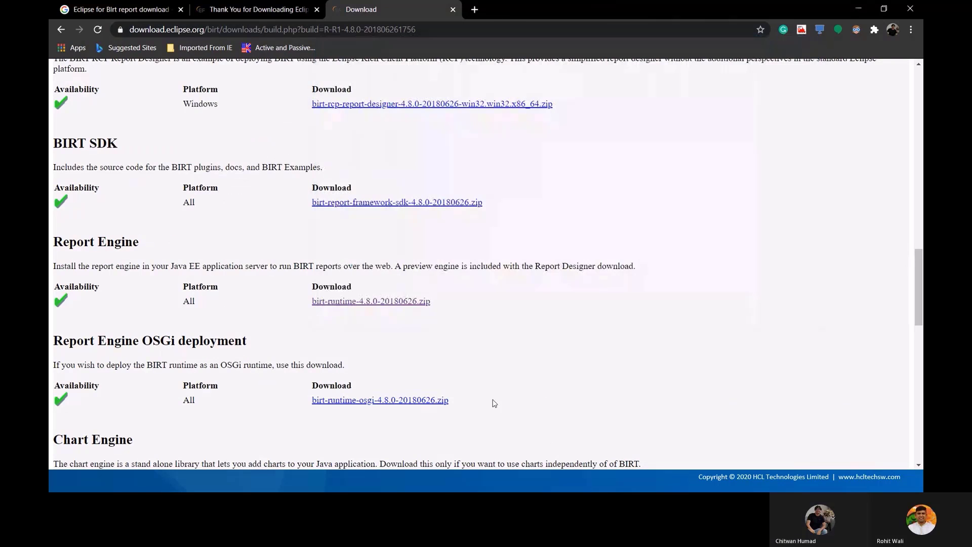
key(alt+Tab)
key(Tab)
key(Tab)
key(Tab)
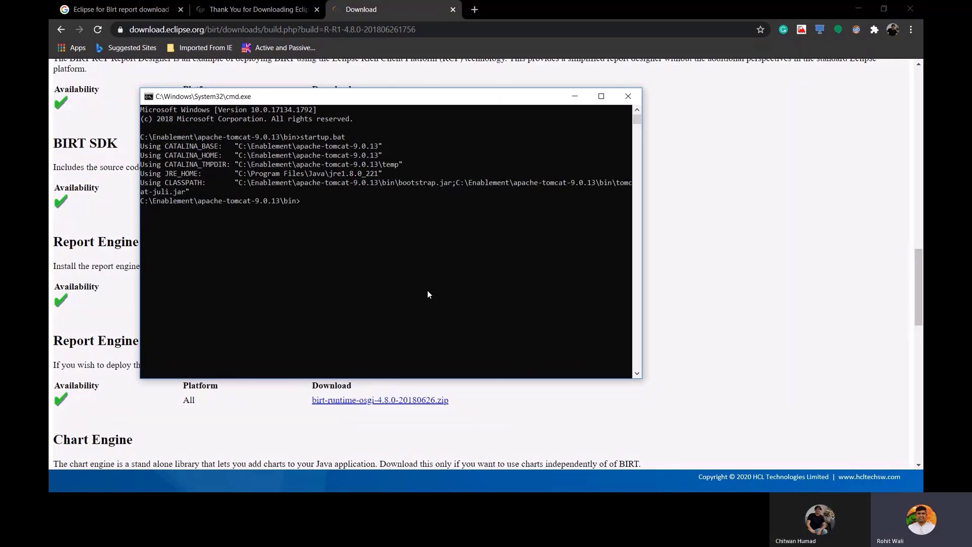
text(startup.bat)
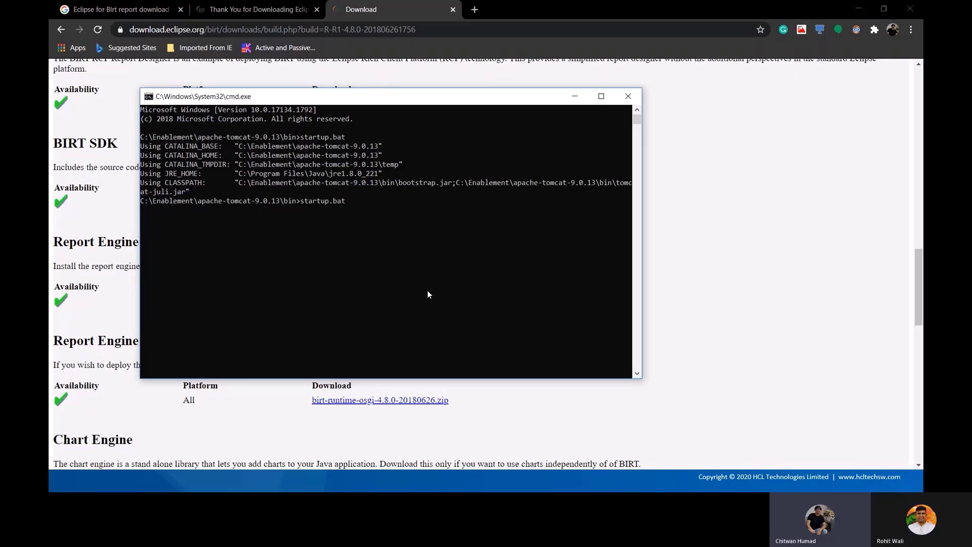
key(Return)
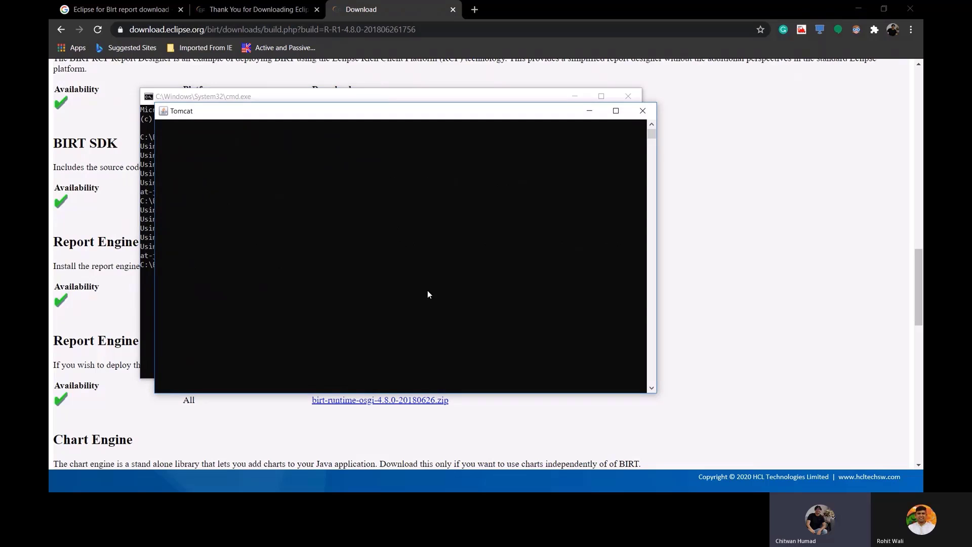
drag(480, 114, 587, 107)
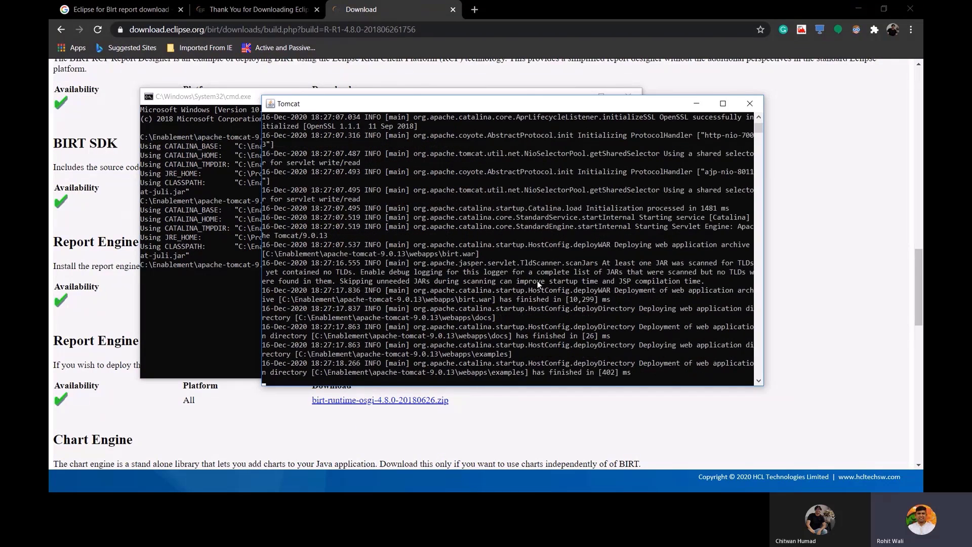
Copy the report viewer URL from line 1 of help.txt again
key(alt+Tab)
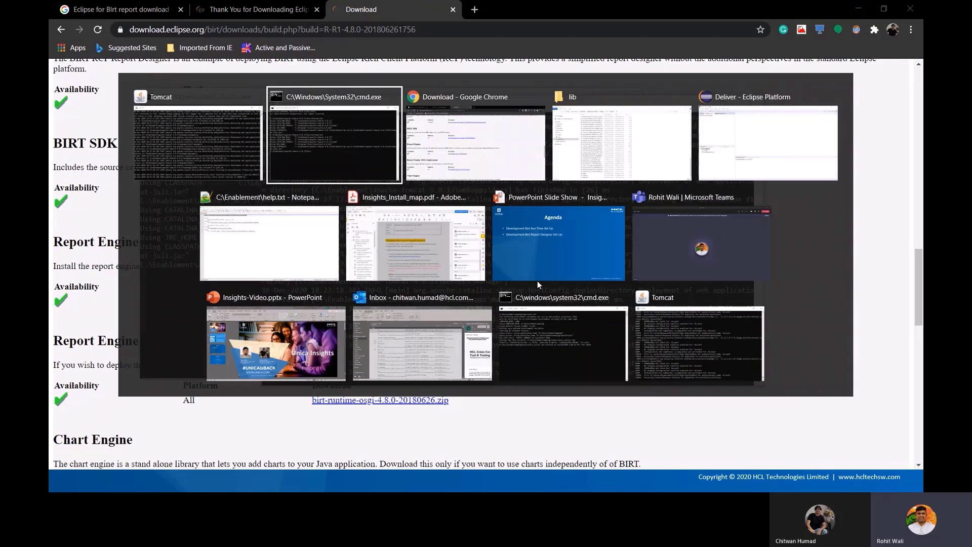
key(alt+Tab)
key(alt+Tab)
key(alt+Tab)
key(alt+Tab)
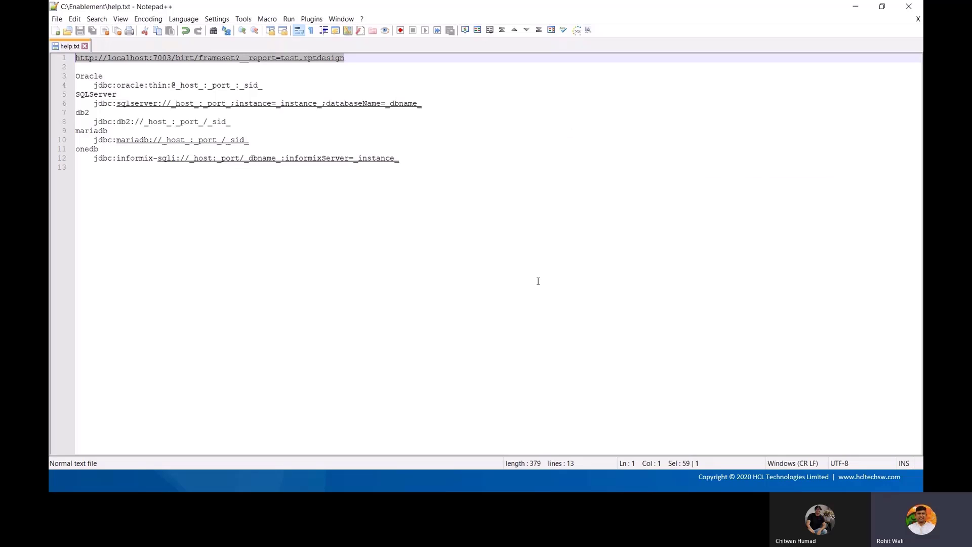
key(ctrl+c)
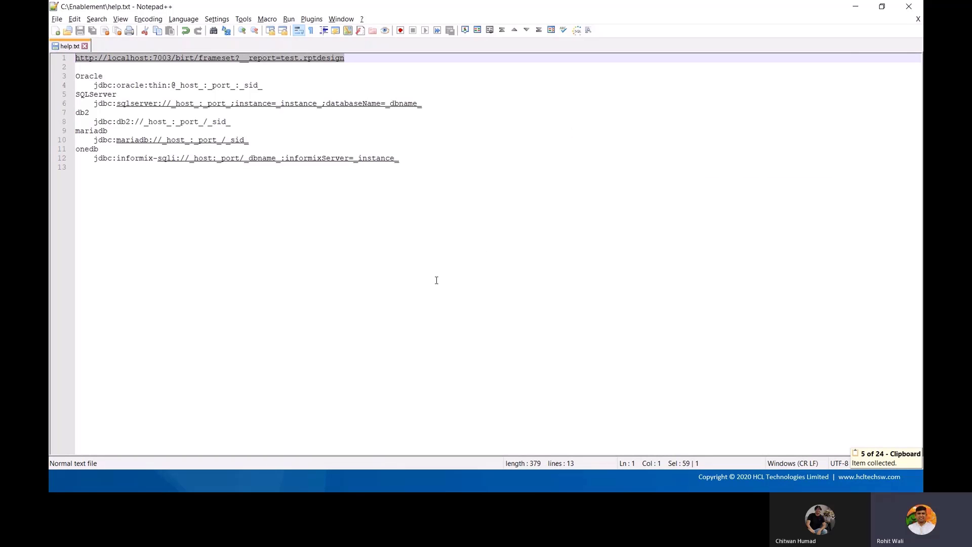
key(alt+Tab)
key(alt+Tab)
key(alt+Tab)
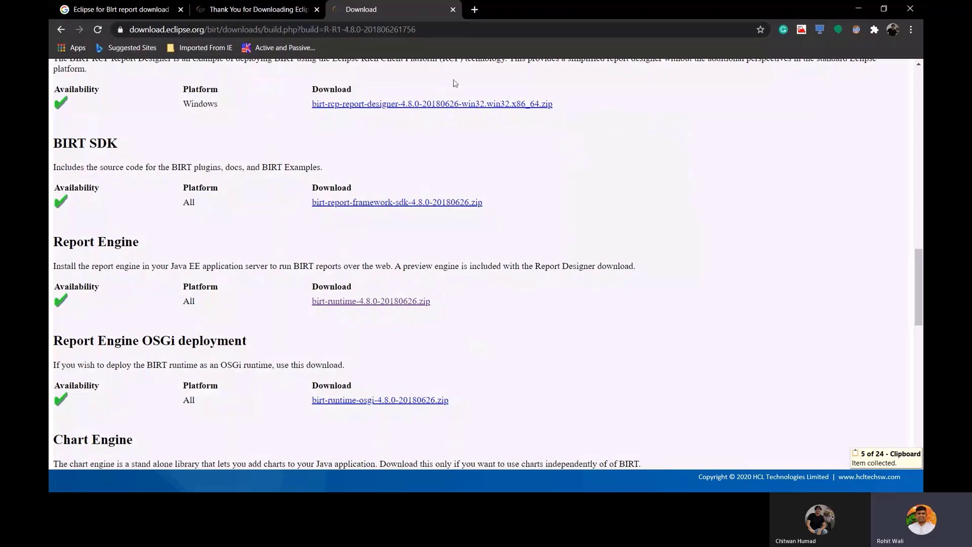
Load the viewer URL with FirstReport.rptdesign instead of test.rptdesign in a new tab, then advance PowerPoint to the HCL slide
click(474, 9)
key(ctrl+v)
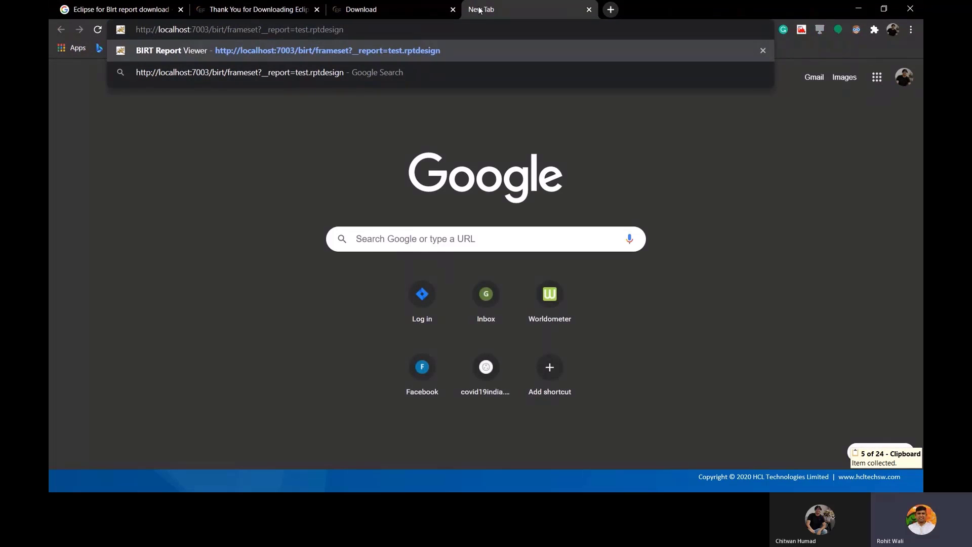
key(Left)
key(Left)
key(Right)
key(Right)
key(shift+Left)
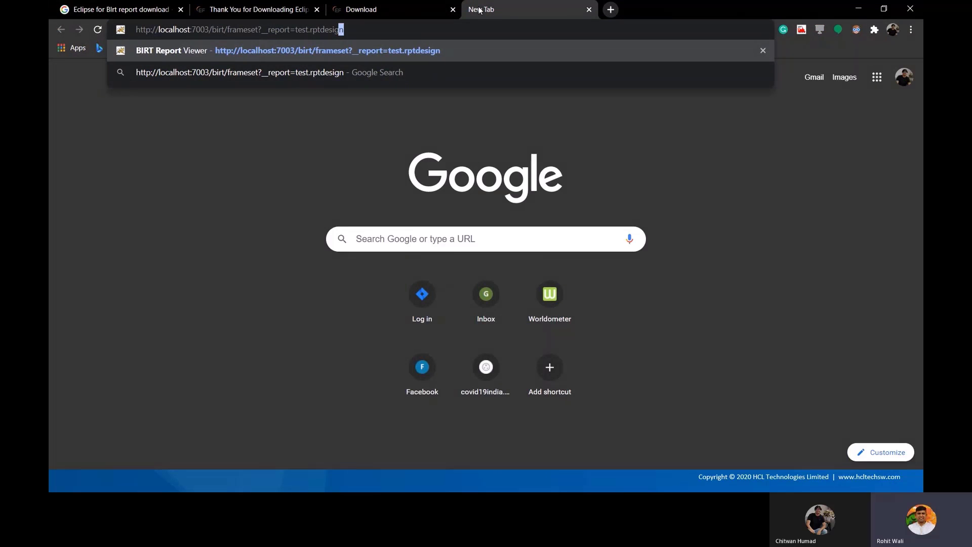
key(shift+Left)
key(shift+Left)
key(shift+Left)
key(shift+Left)
key(shift+Left)
key(shift+Left)
key(shift+Left)
key(shift+Left)
key(shift+Left)
key(shift+Left)
key(shift+Left)
key(shift+Left)
key(shift+Left)
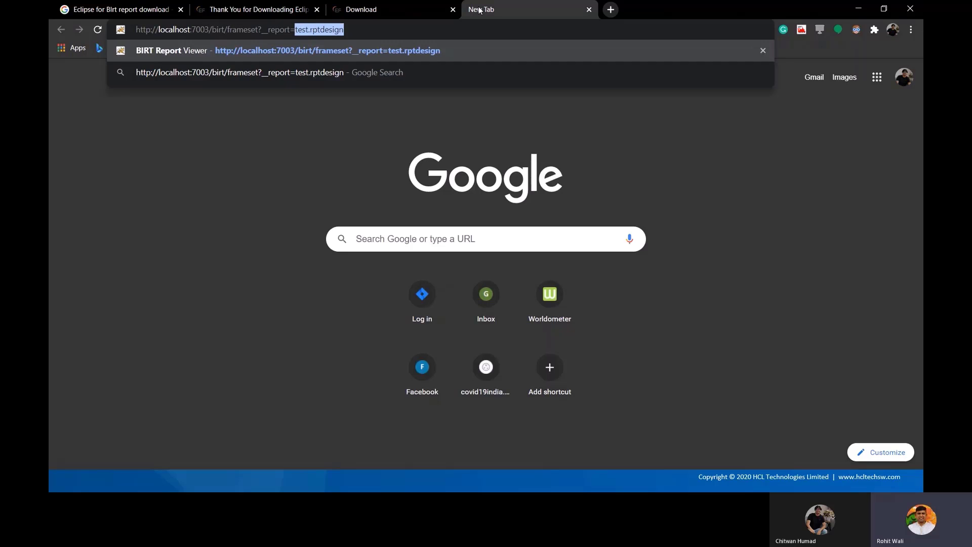
text(Fir)
key(Down)
key(Down)
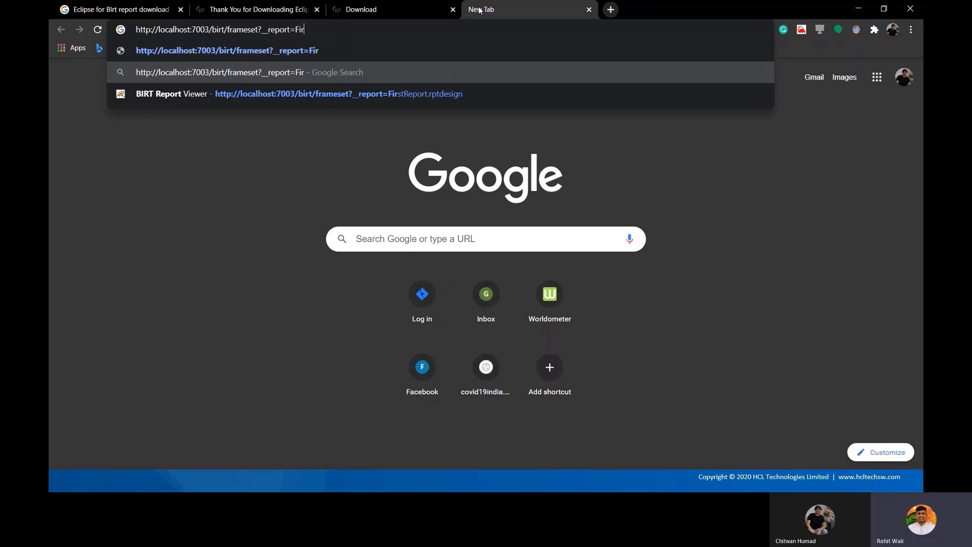
key(Return)
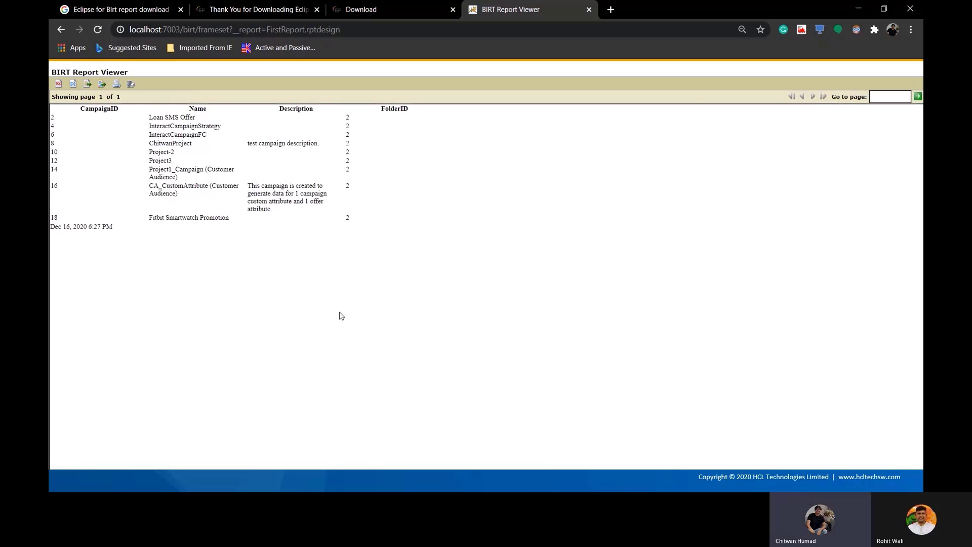
key(alt+Tab)
key(alt+Tab)
key(alt+Tab)
key(alt+Tab)
key(alt+Tab)
key(alt+Tab)
key(alt+Tab)
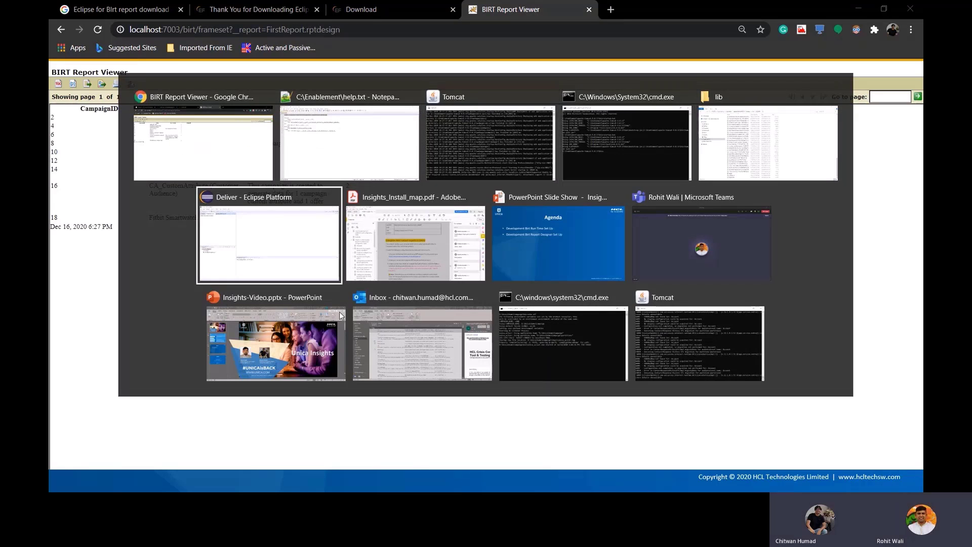
key(Right)
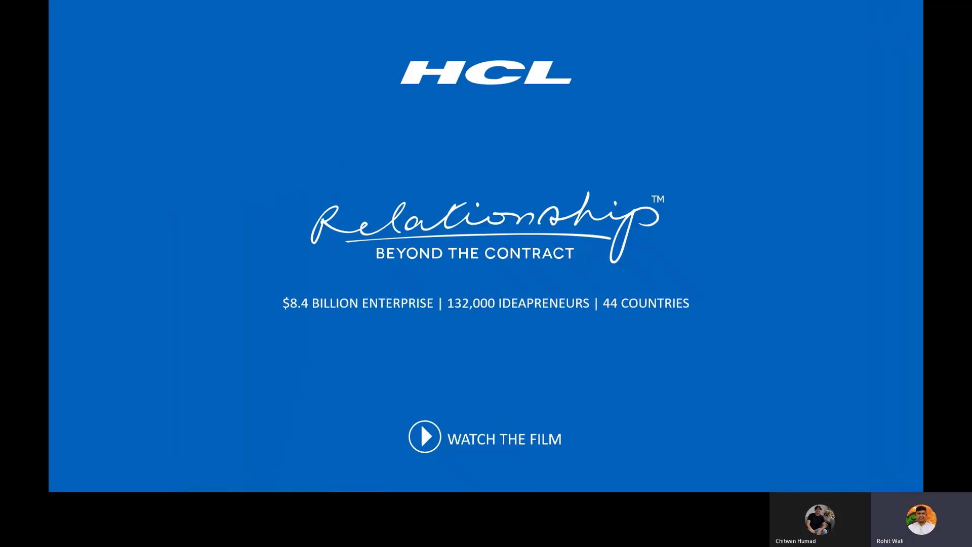